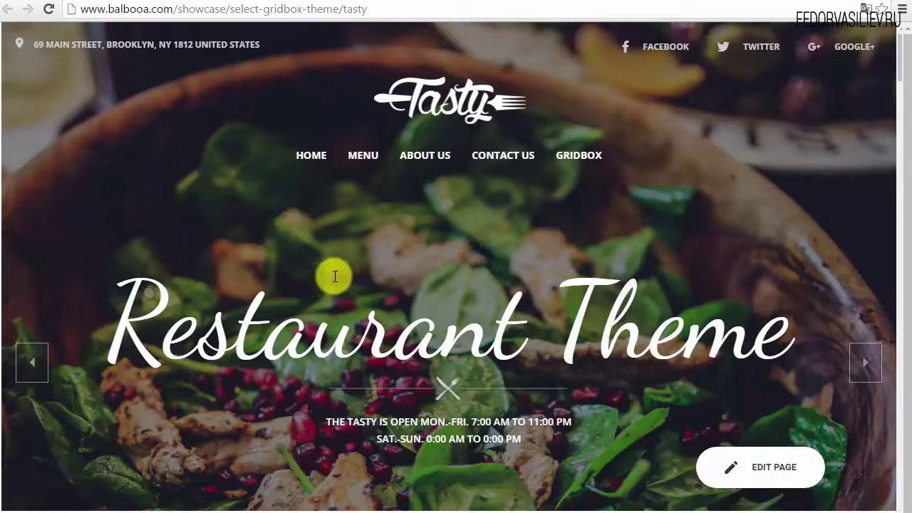
# Preview the next slide of the Tasty demo theme and examine the address line in its header
pyautogui.click(864, 362)
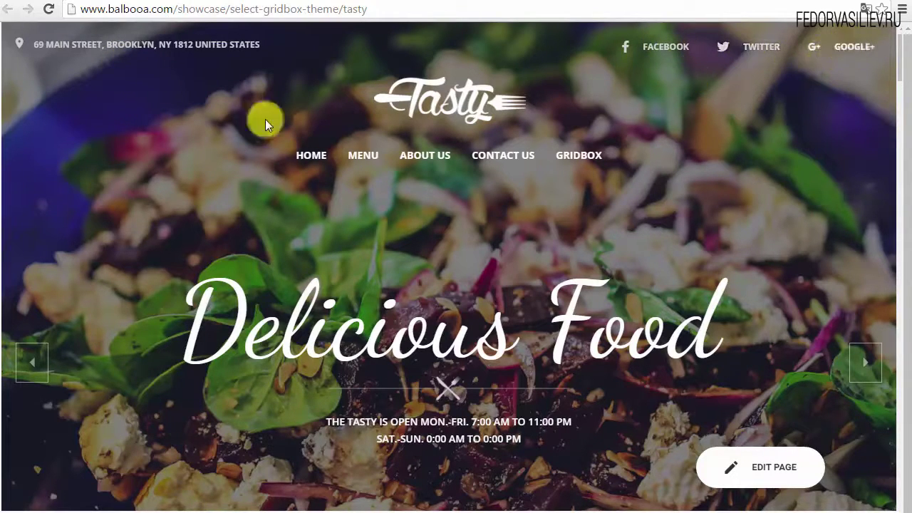
pyautogui.moveTo(278, 41); pyautogui.dragTo(39, 44)
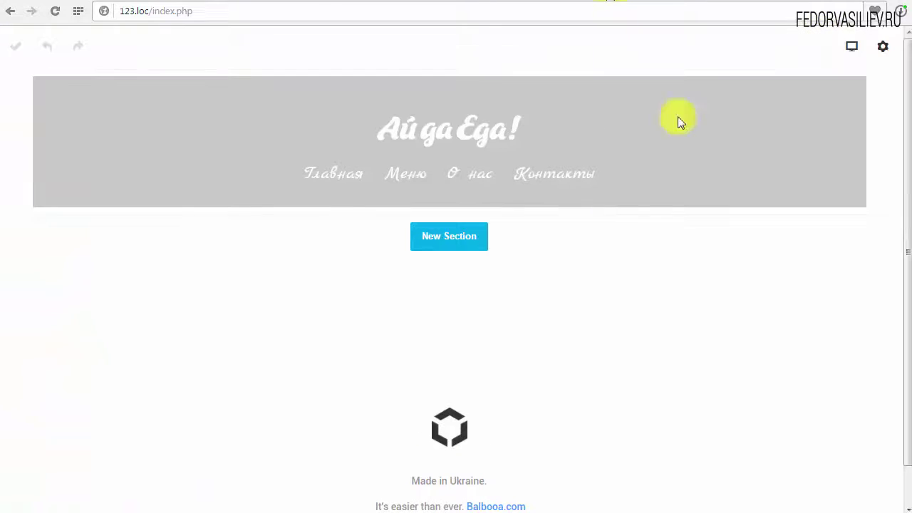
# Apply the Magazine menu layout to the theme header, accepting that it overrides the previous header changes
pyautogui.click(883, 50)
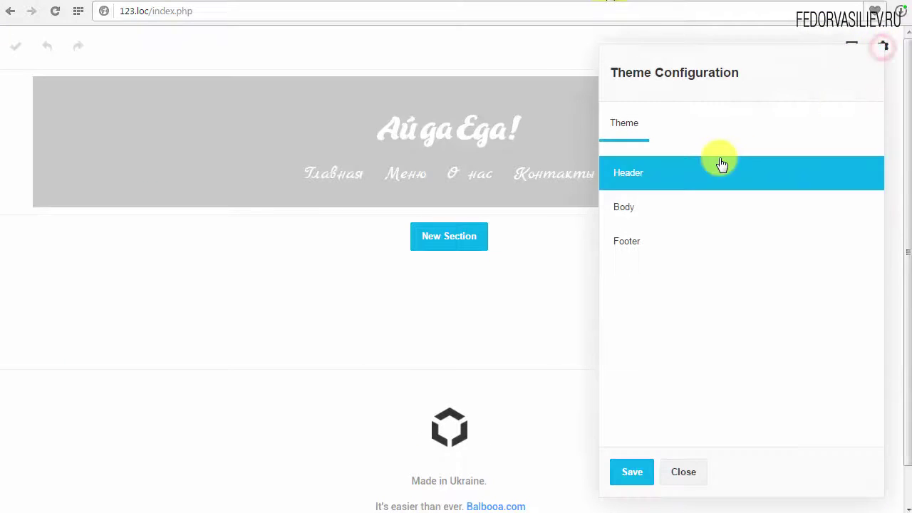
pyautogui.click(645, 176)
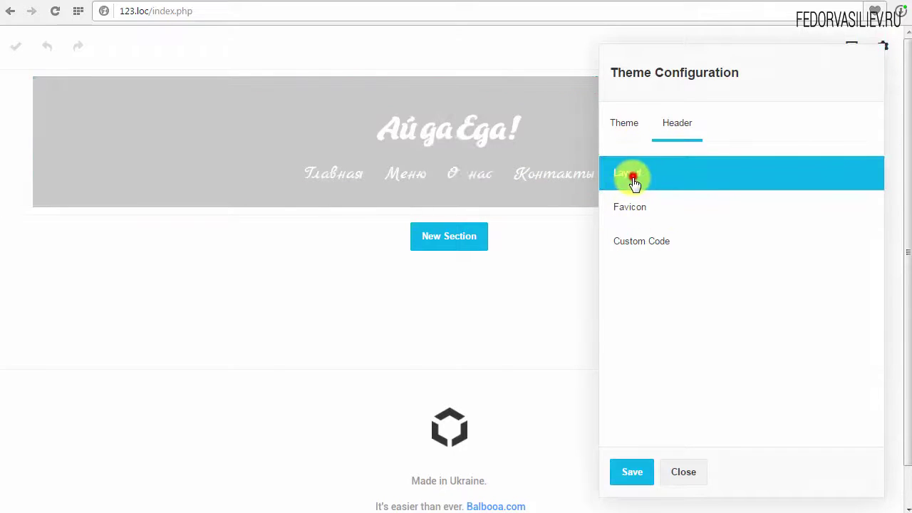
pyautogui.click(634, 178)
pyautogui.click(783, 178)
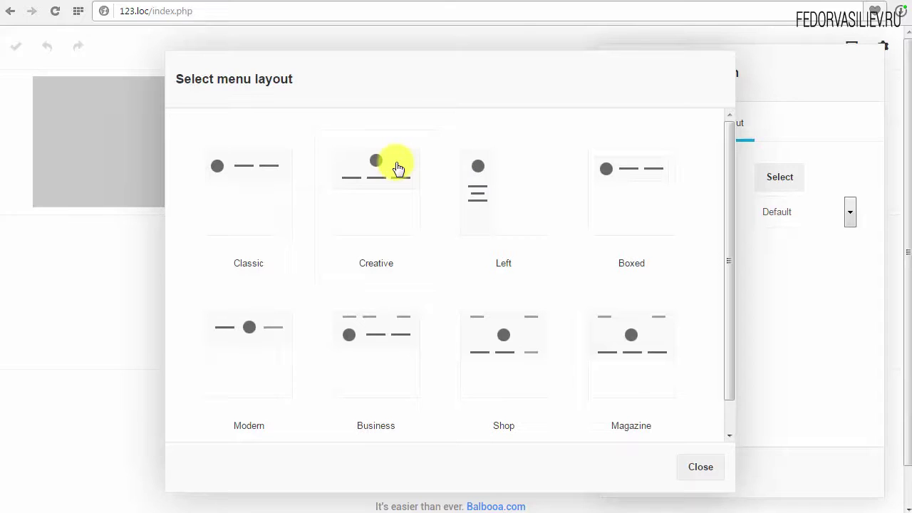
pyautogui.moveTo(729, 359); pyautogui.dragTo(733, 386)
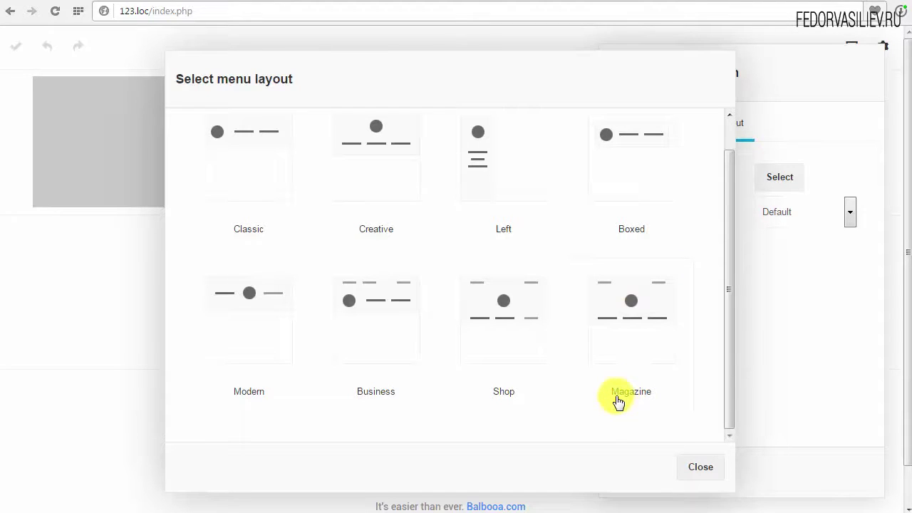
pyautogui.click(632, 307)
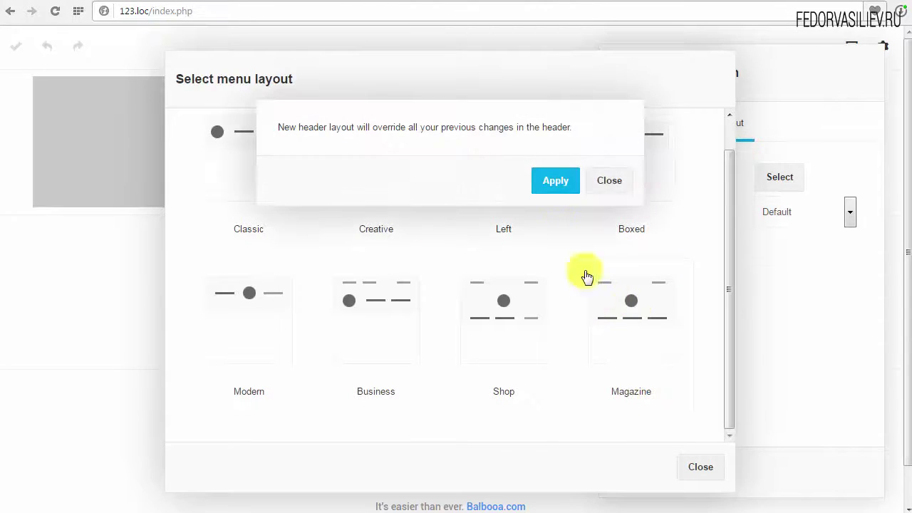
pyautogui.click(550, 184)
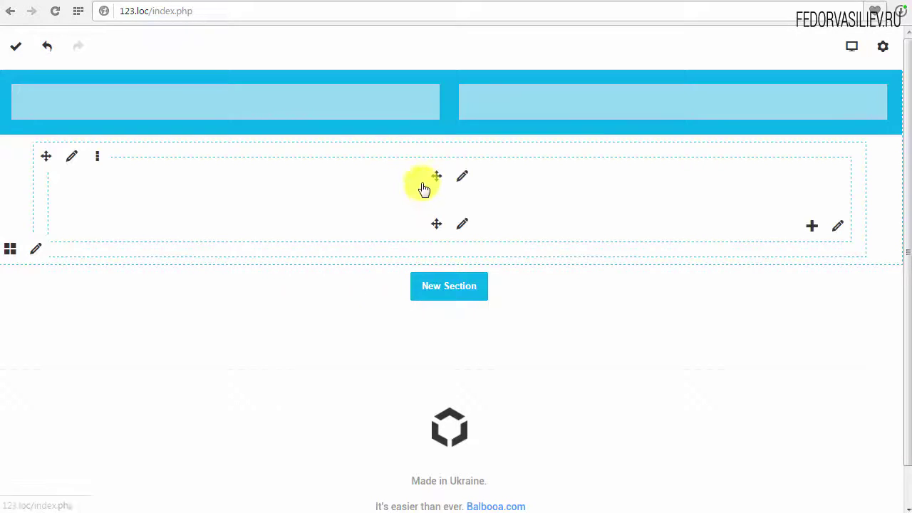
# Give the header row holding the logo and menu a #ff6666 background colour, save it and refresh the site preview
pyautogui.click(70, 158)
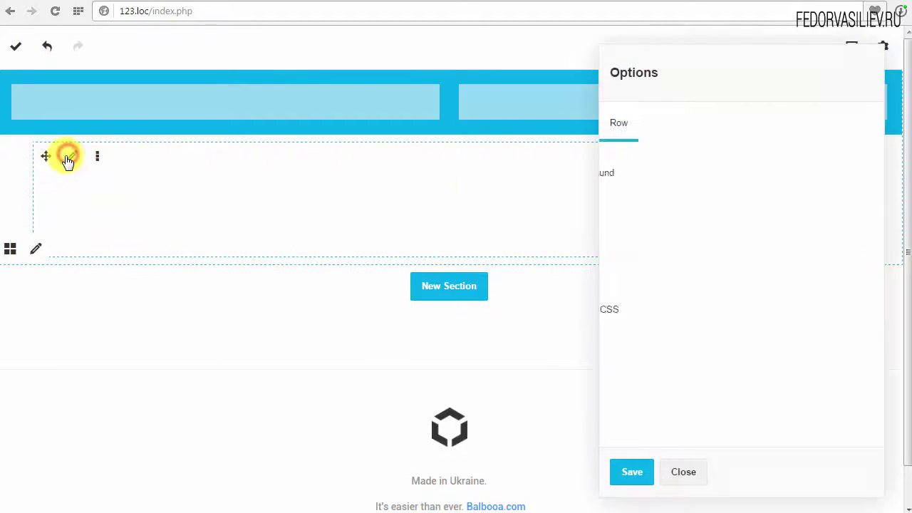
pyautogui.click(617, 169)
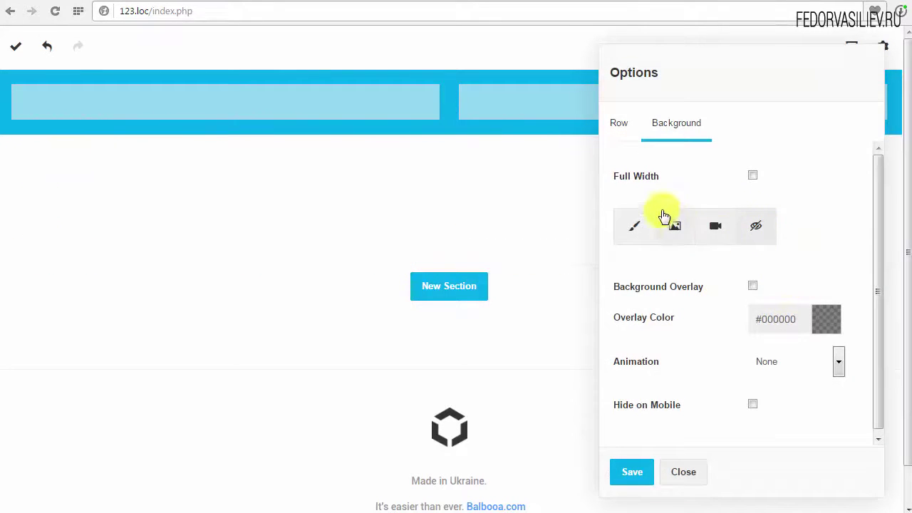
pyautogui.click(635, 228)
pyautogui.click(804, 287)
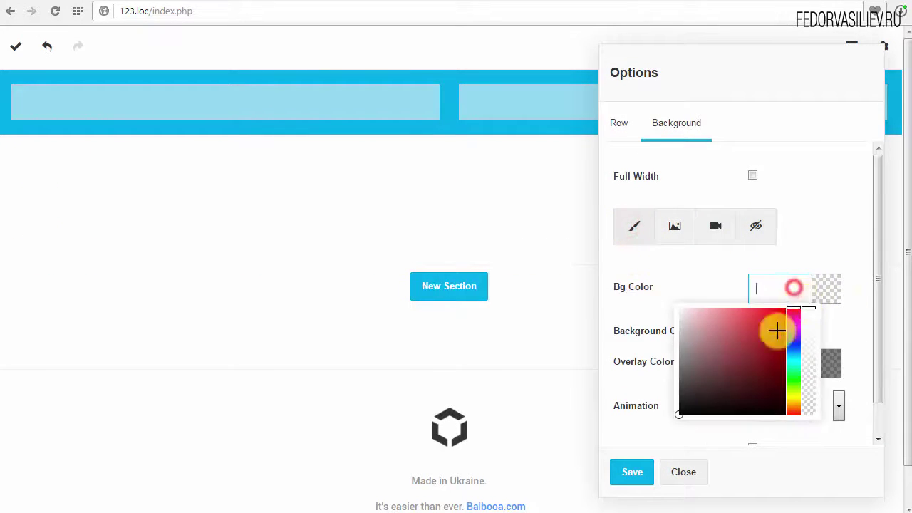
pyautogui.write('#ff6666')
pyautogui.click(712, 282)
pyautogui.click(636, 472)
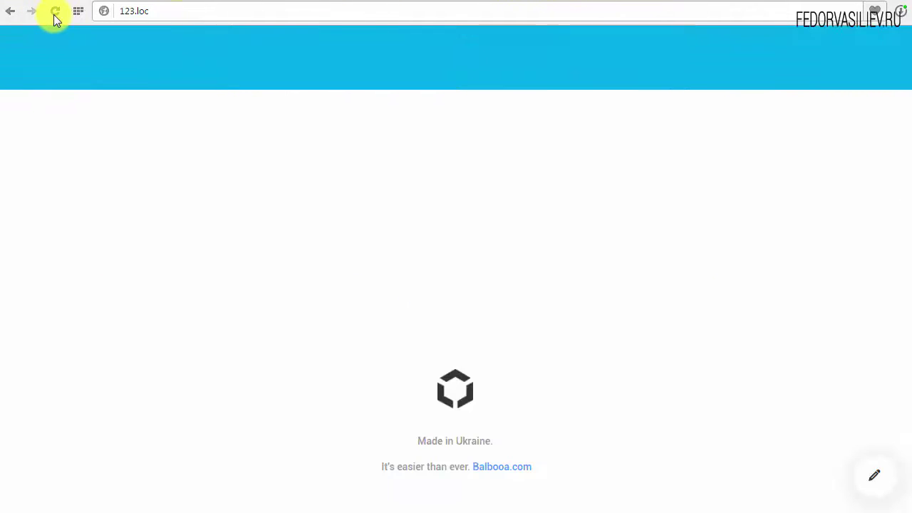
pyautogui.click(55, 16)
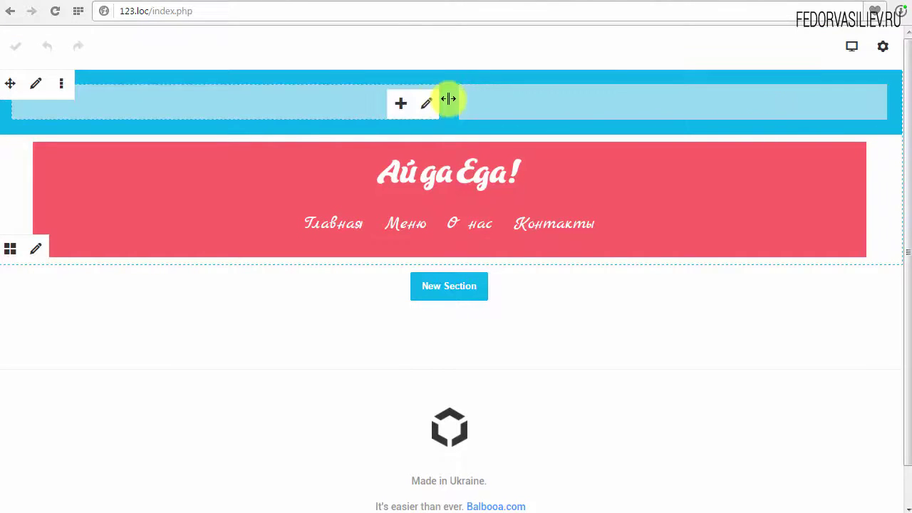
# Remove the blue background from the two-column row above the logo, save the row options and reload the page
pyautogui.click(37, 84)
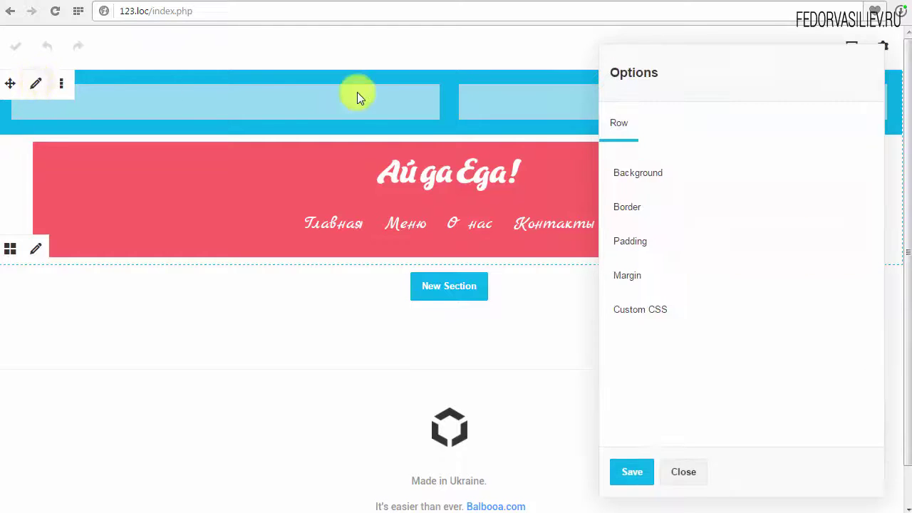
pyautogui.click(635, 179)
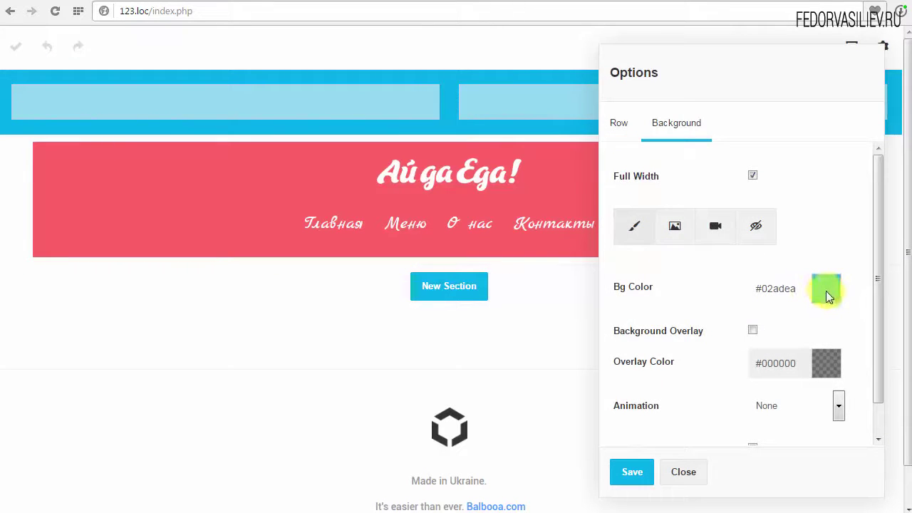
pyautogui.click(757, 227)
pyautogui.click(631, 473)
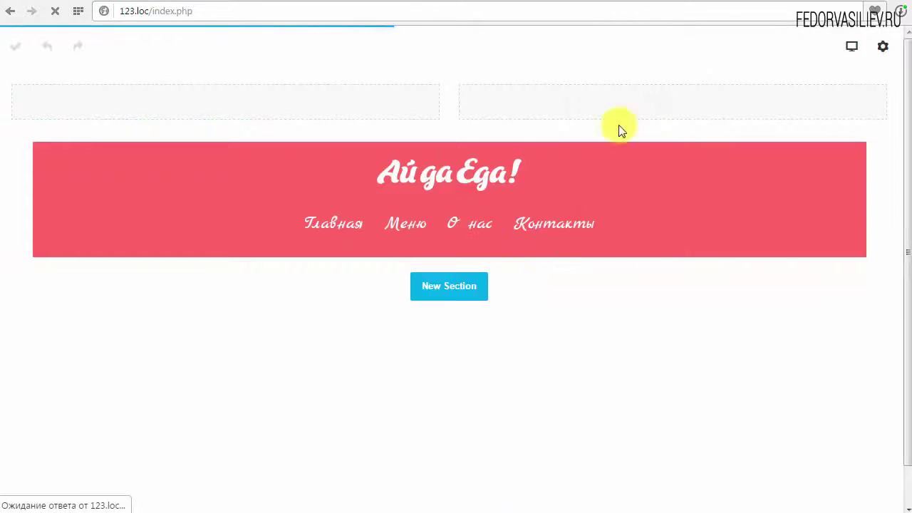
pyautogui.click(55, 11)
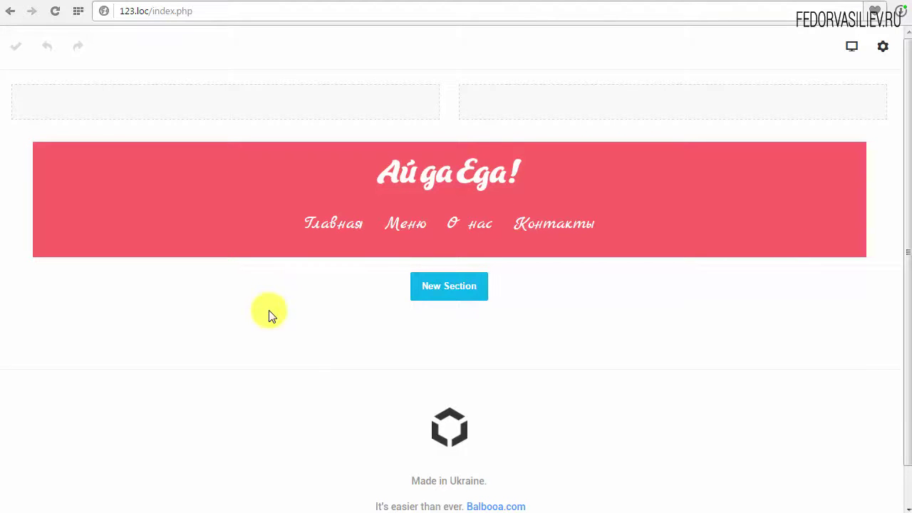
# Set the header layout's position to Default in the theme configuration and save it
pyautogui.click(385, 197)
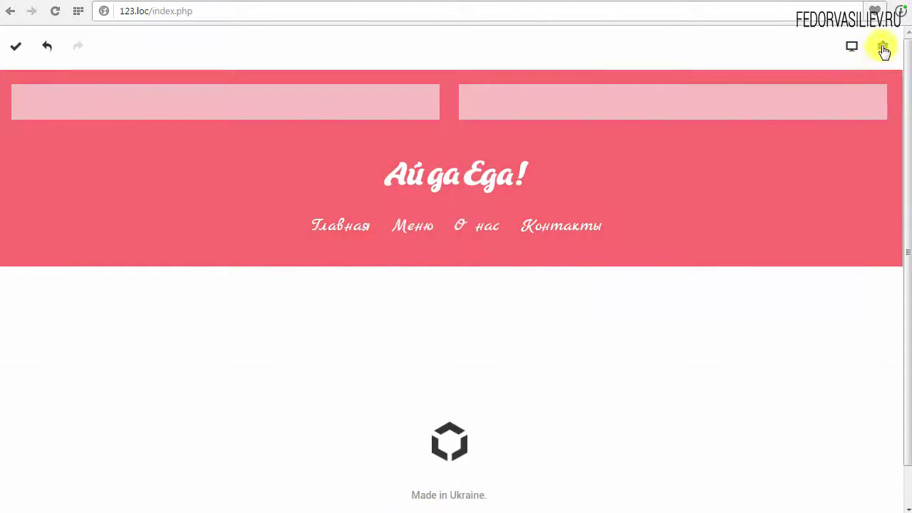
pyautogui.click(883, 48)
pyautogui.click(636, 178)
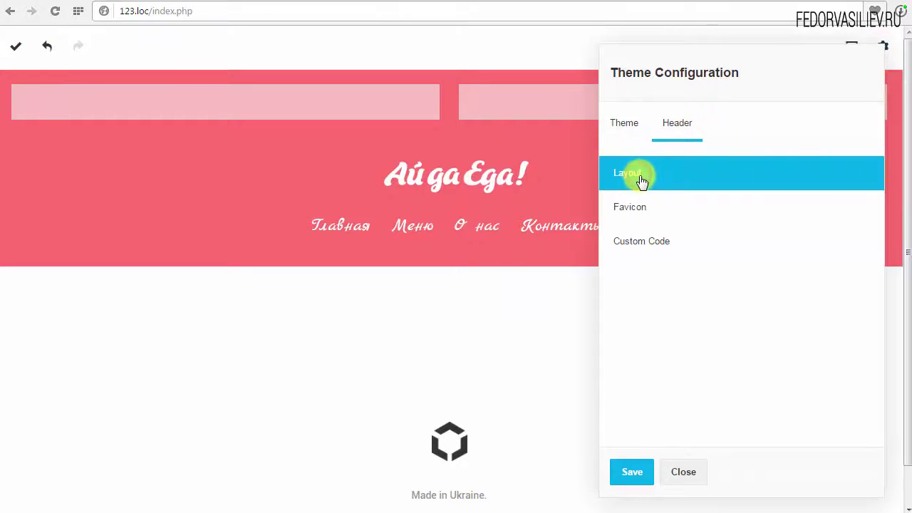
pyautogui.click(794, 212)
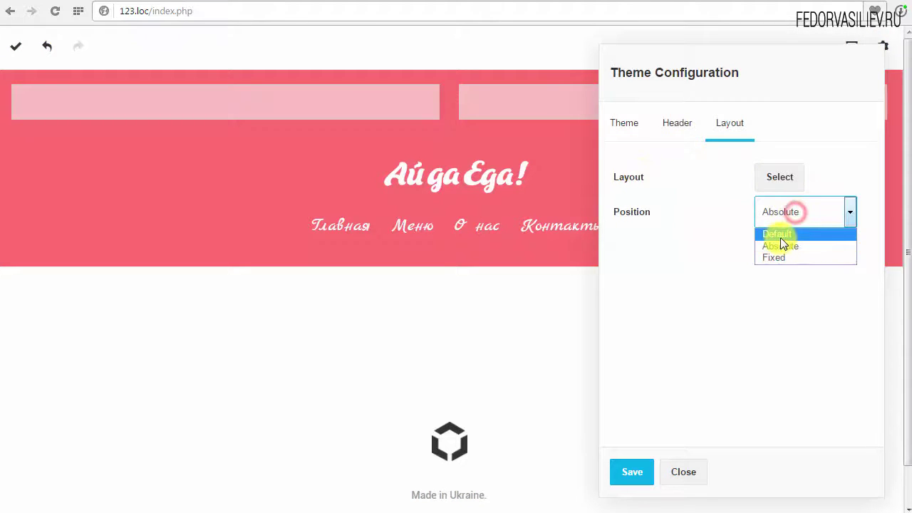
pyautogui.click(783, 233)
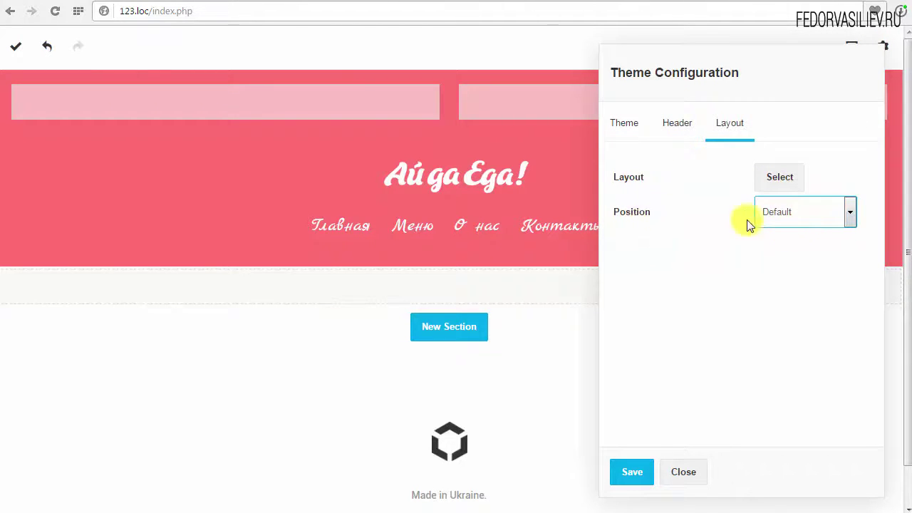
pyautogui.click(630, 470)
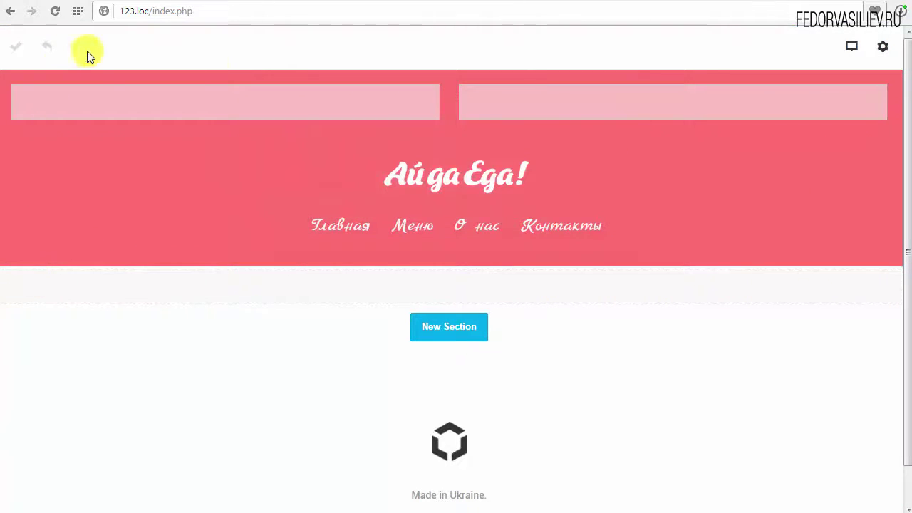
# Check the header section's padding and margin settings and close its options without changing them
pyautogui.moveTo(34, 255)
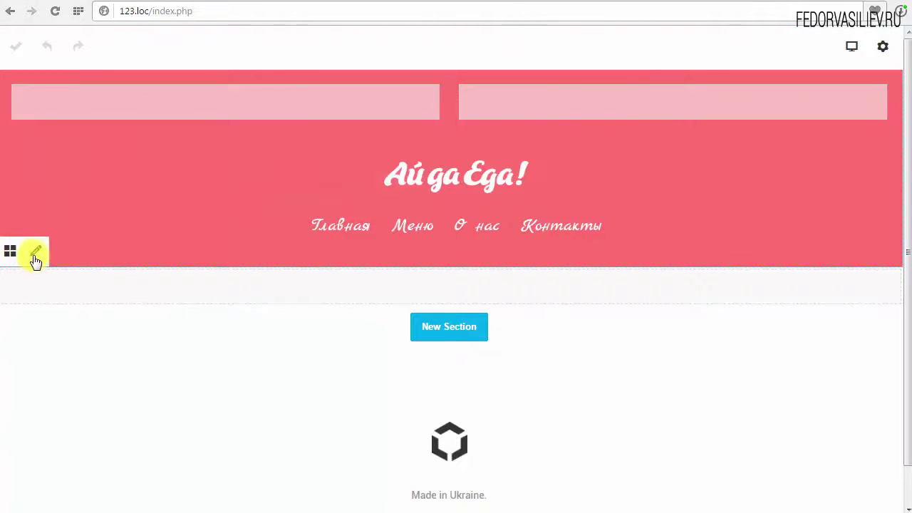
pyautogui.click(637, 240)
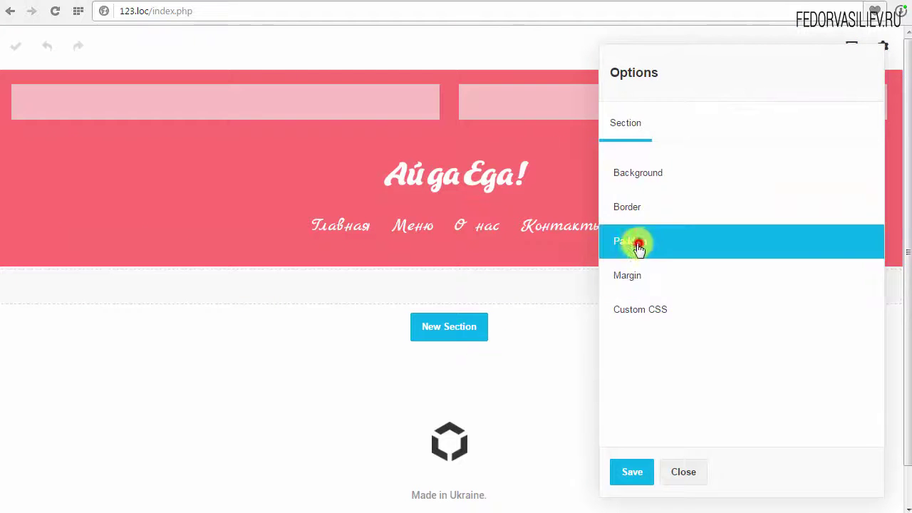
pyautogui.click(625, 122)
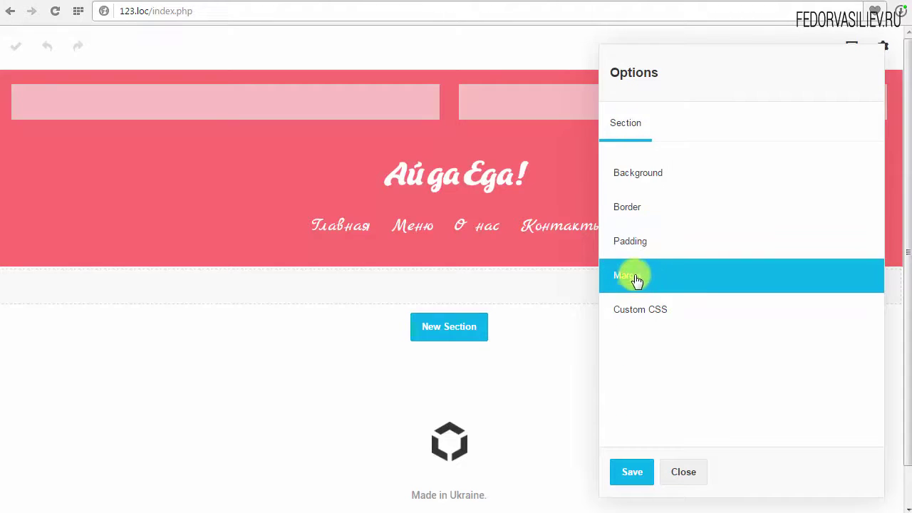
pyautogui.click(638, 277)
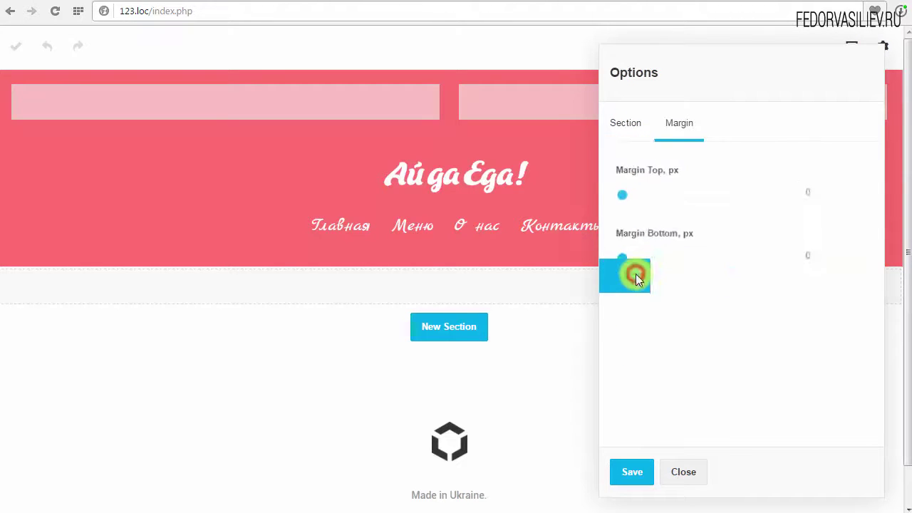
pyautogui.click(692, 470)
# Set the top, bottom and left padding of the logo and menu row to 0 px
pyautogui.click(72, 157)
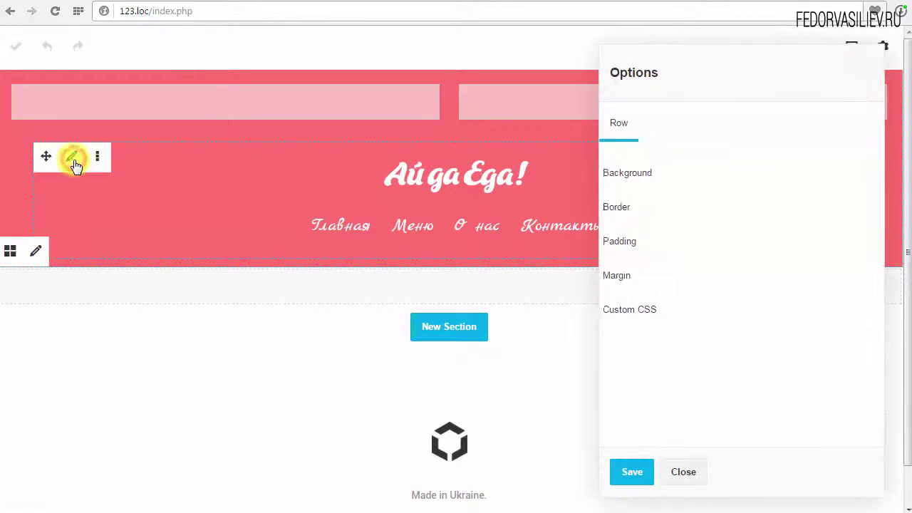
pyautogui.click(630, 240)
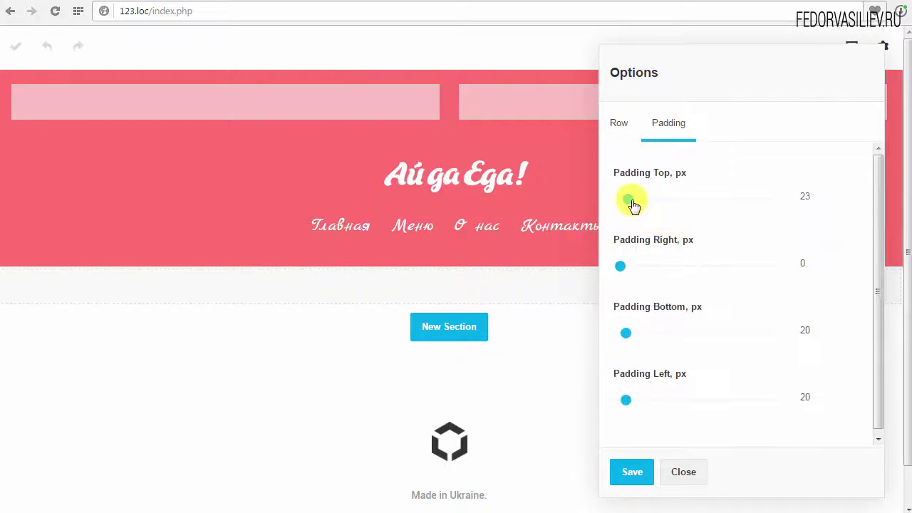
pyautogui.moveTo(633, 205); pyautogui.dragTo(602, 269)
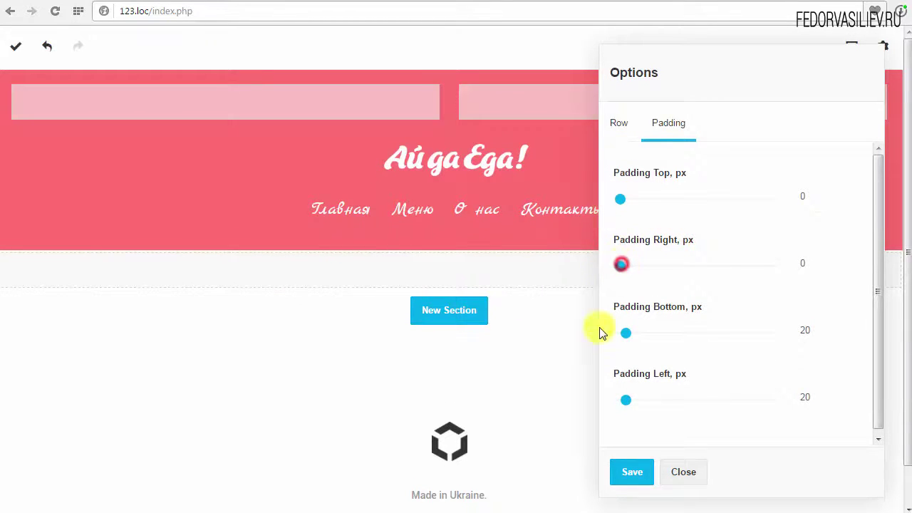
pyautogui.moveTo(625, 332); pyautogui.dragTo(609, 341)
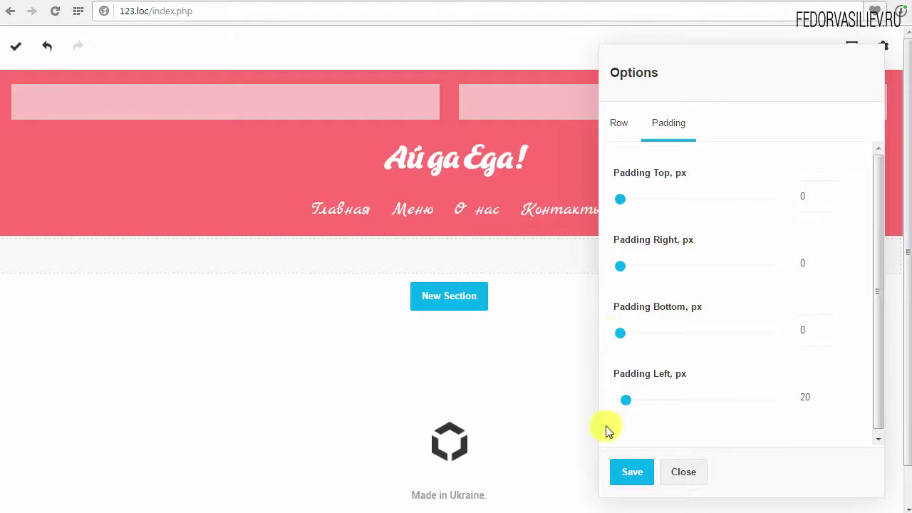
pyautogui.moveTo(626, 401); pyautogui.dragTo(614, 404)
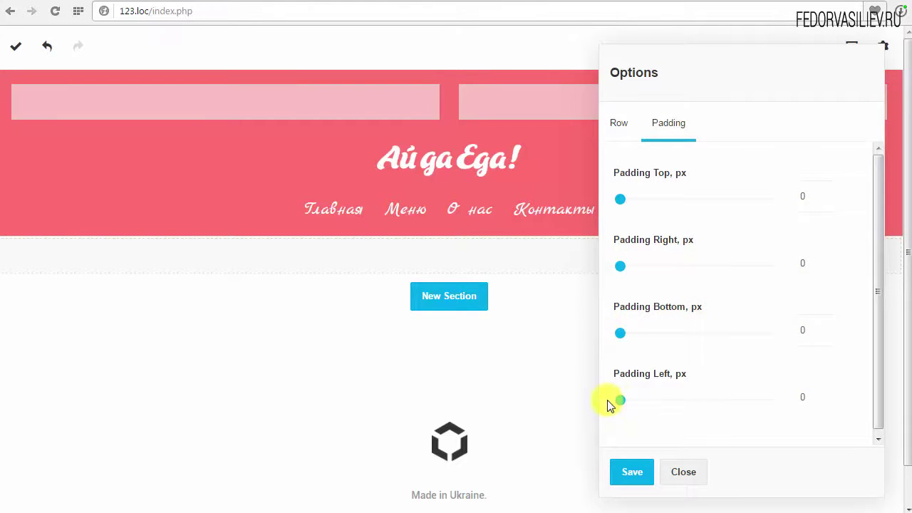
# Set the logo and menu row's top and bottom margins to 0 px and save the row options
pyautogui.click(609, 122)
pyautogui.click(625, 271)
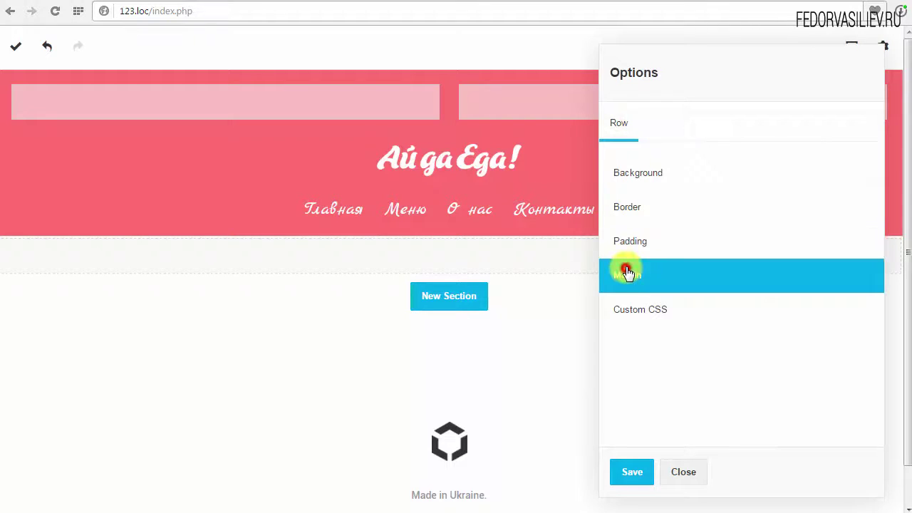
pyautogui.moveTo(627, 207); pyautogui.dragTo(604, 205)
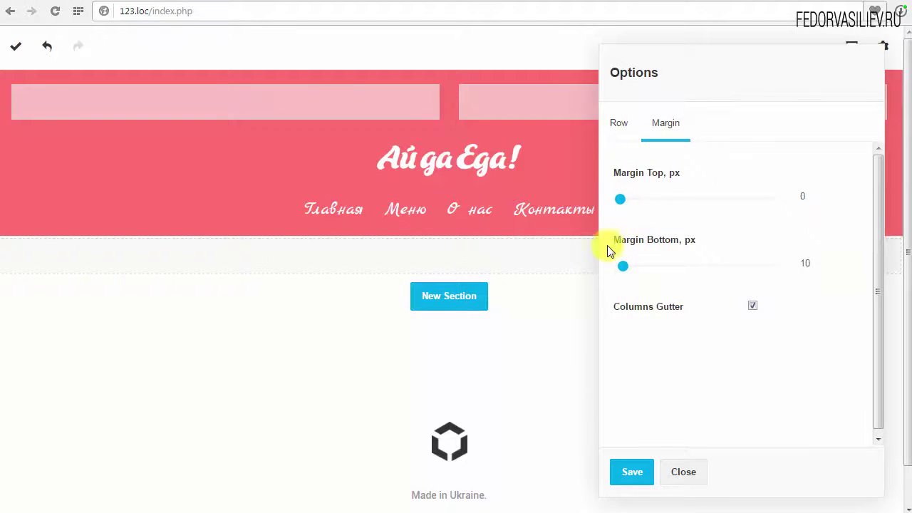
pyautogui.moveTo(621, 265); pyautogui.dragTo(599, 269)
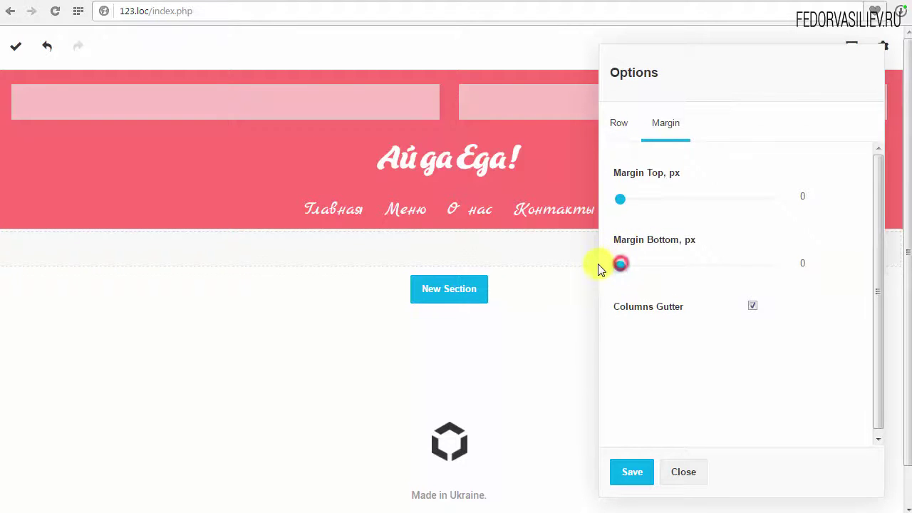
pyautogui.click(620, 470)
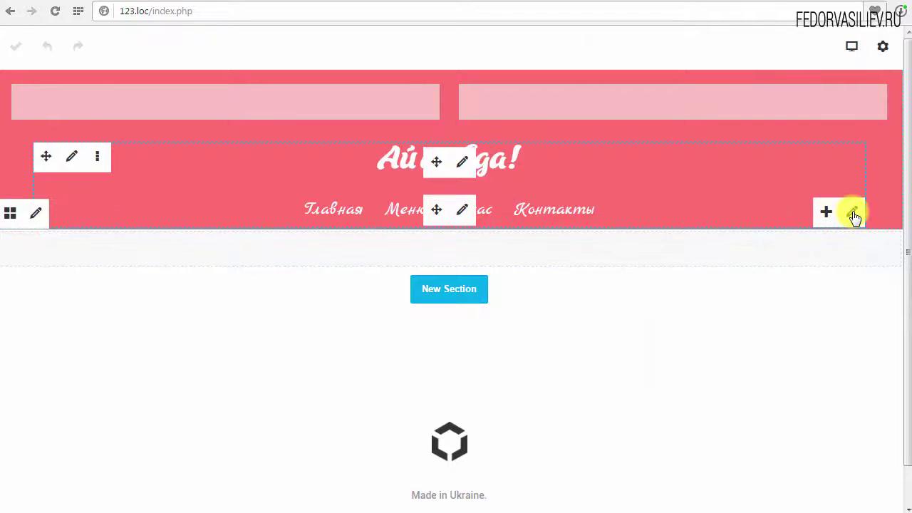
# Check the padding, custom CSS and margin settings of the column holding the logo and menu
pyautogui.click(854, 214)
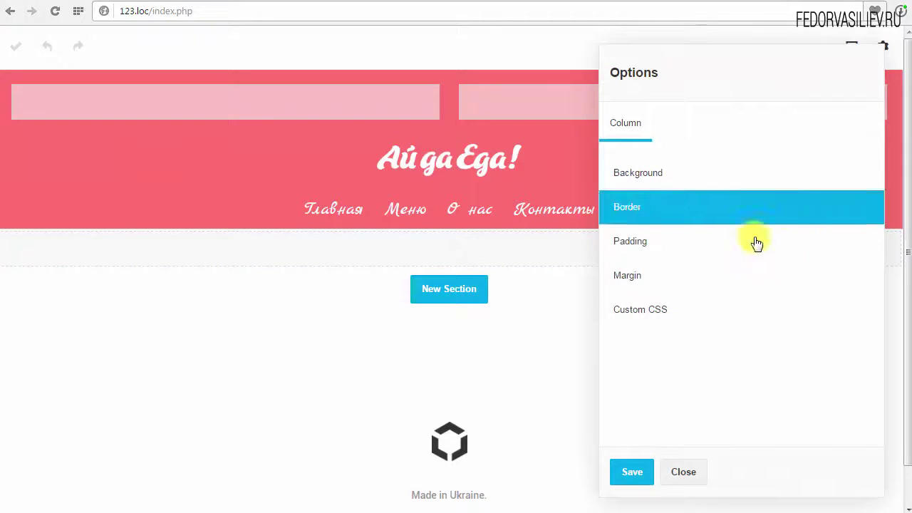
pyautogui.click(644, 241)
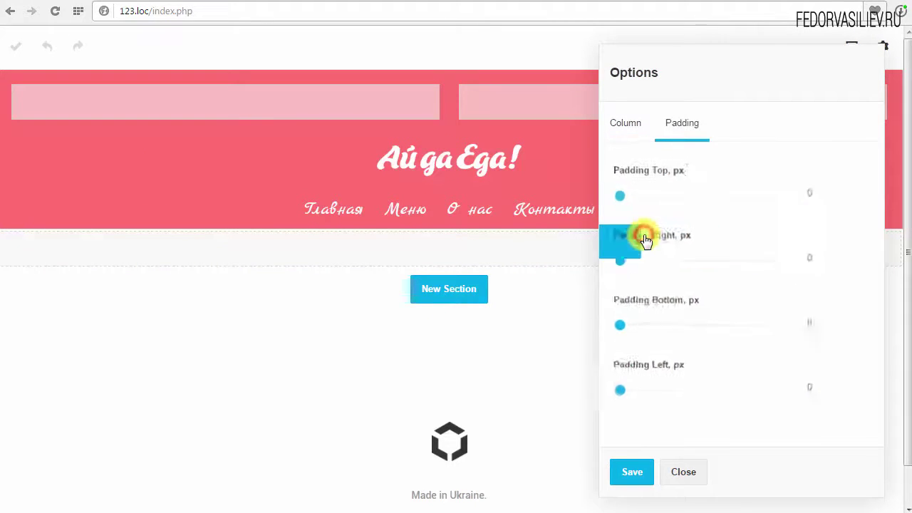
pyautogui.click(627, 124)
pyautogui.click(647, 300)
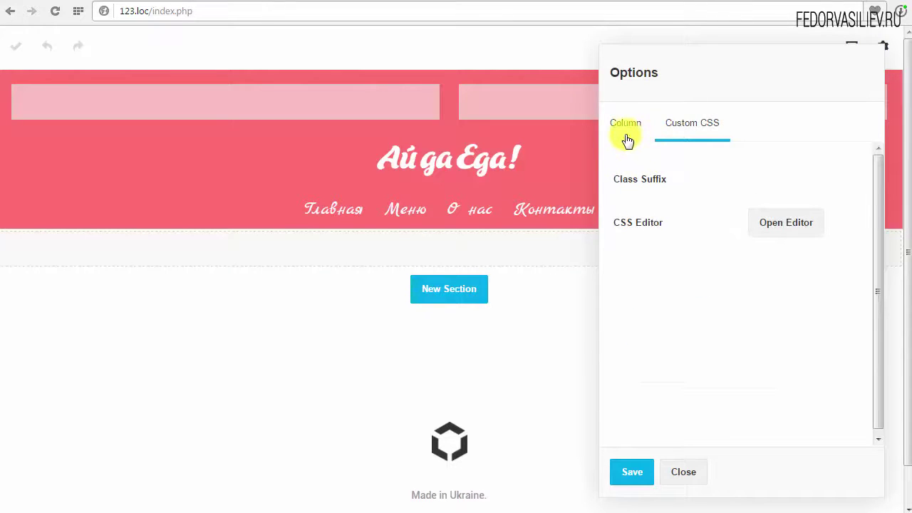
pyautogui.click(625, 133)
pyautogui.click(631, 279)
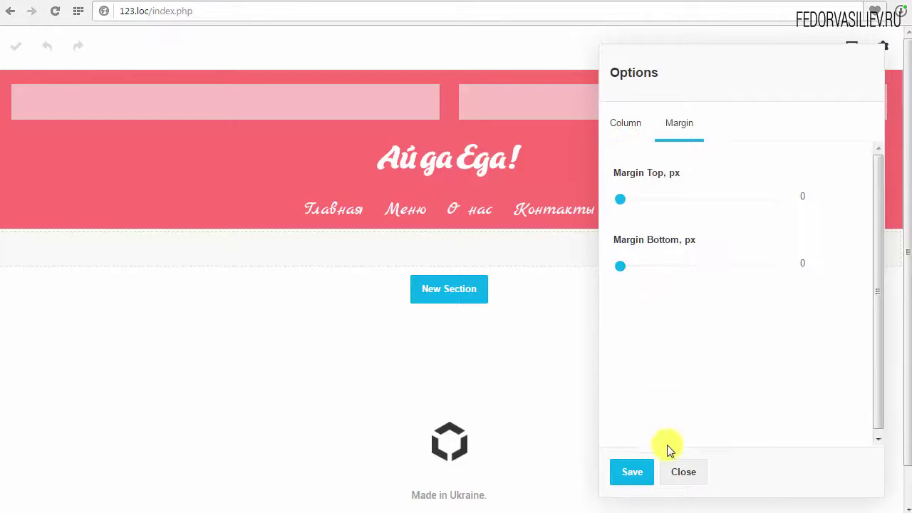
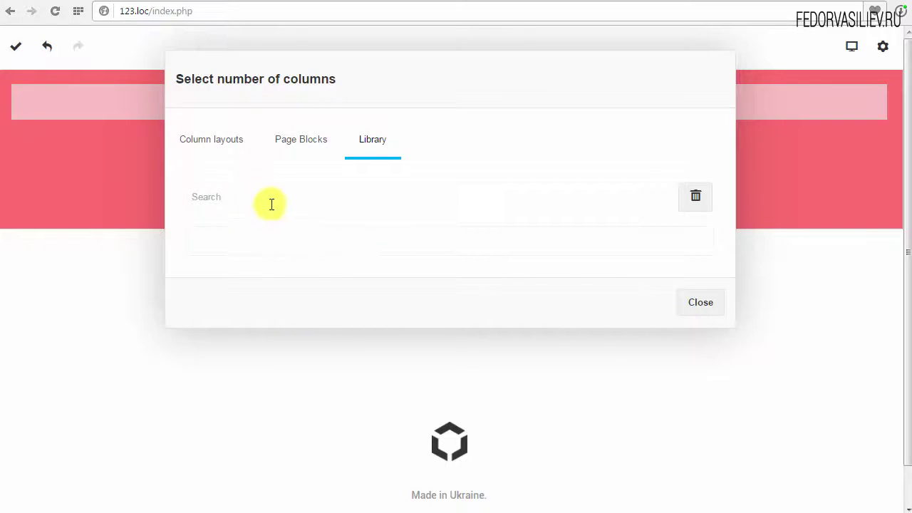
# Insert a new section with the 1 Column layout below the header and open the plugin selection for its column
pyautogui.click(213, 141)
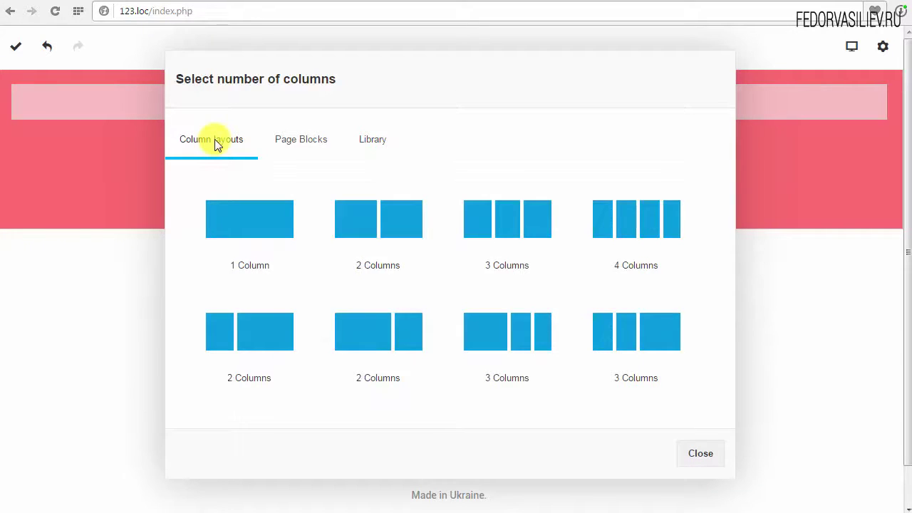
pyautogui.click(246, 231)
pyautogui.click(246, 230)
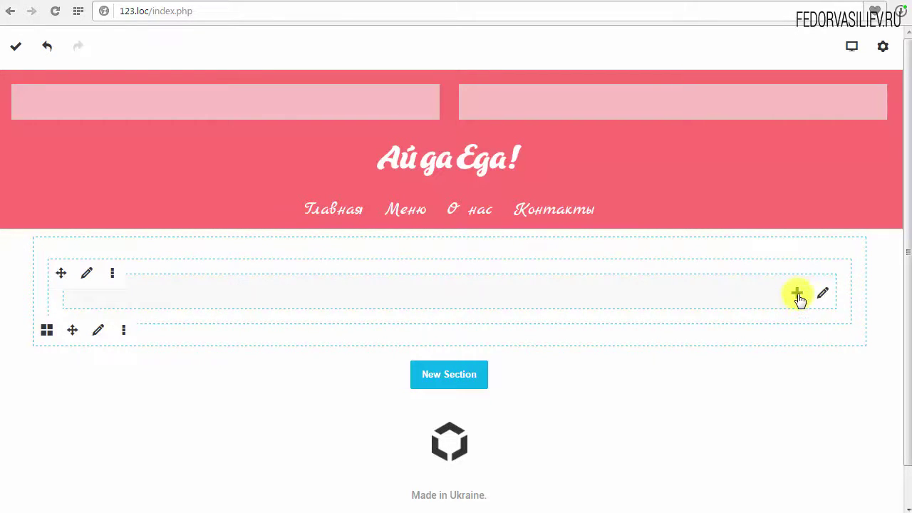
pyautogui.click(798, 297)
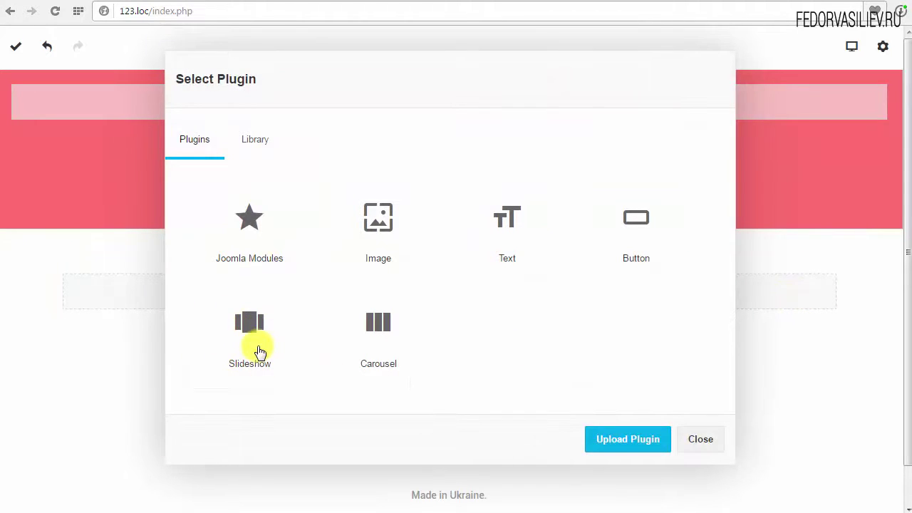
# Try to install the Carousel plugin from the upload catalogue, entering the Balbooa account username and password
pyautogui.click(620, 440)
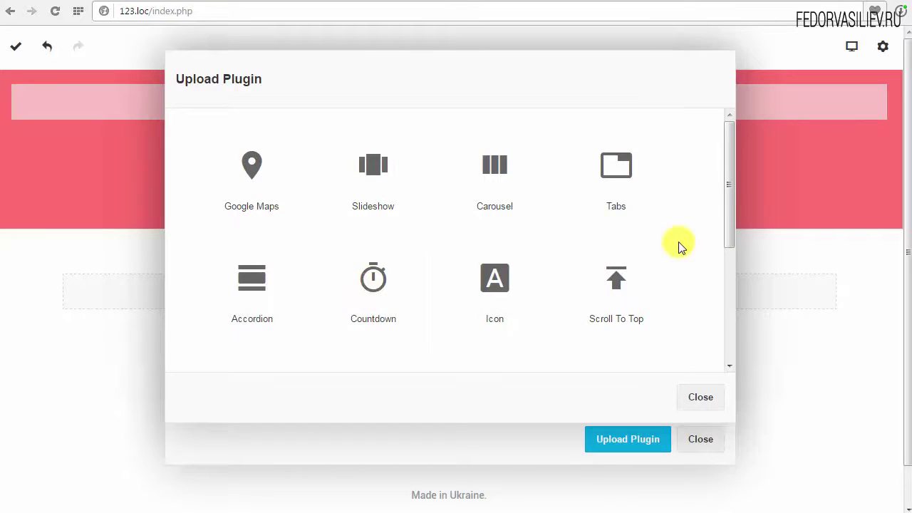
pyautogui.moveTo(730, 236); pyautogui.dragTo(727, 216)
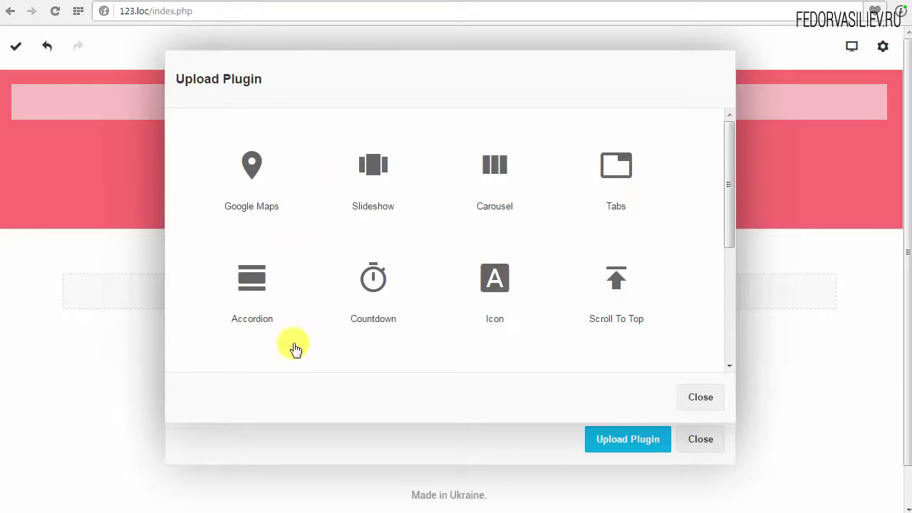
pyautogui.click(496, 166)
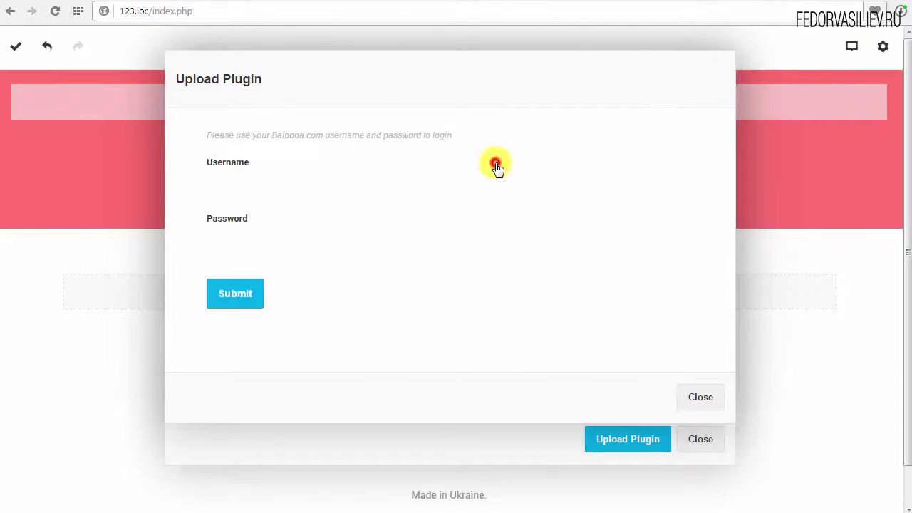
pyautogui.click(252, 171)
pyautogui.click(265, 227)
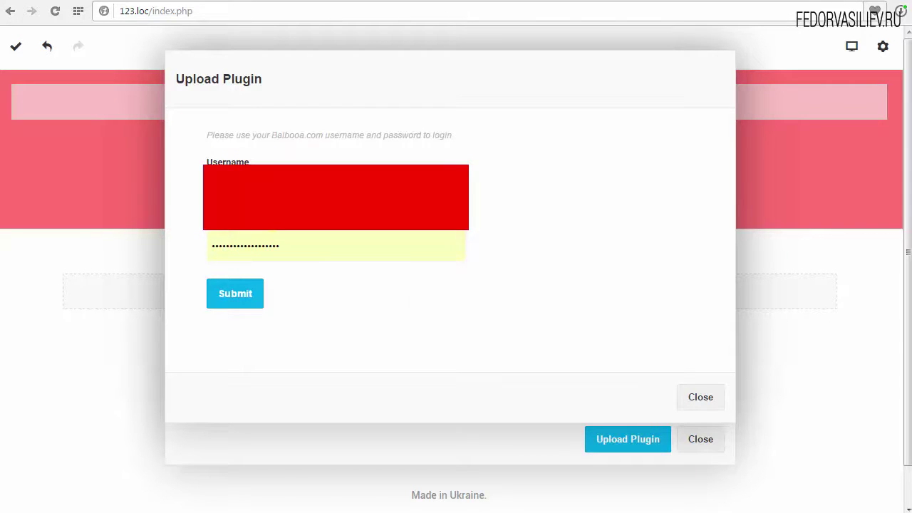
pyautogui.click(229, 301)
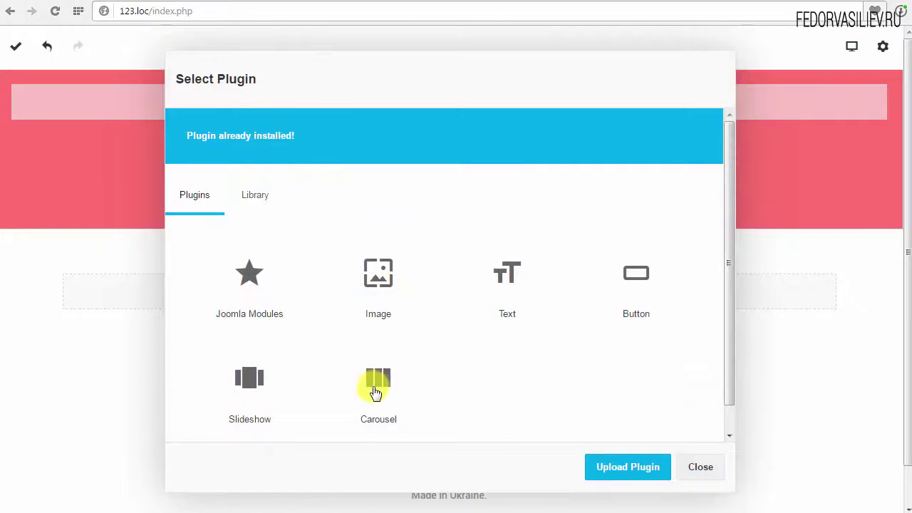
# Add the Slideshow plugin to the new section's column
pyautogui.click(250, 381)
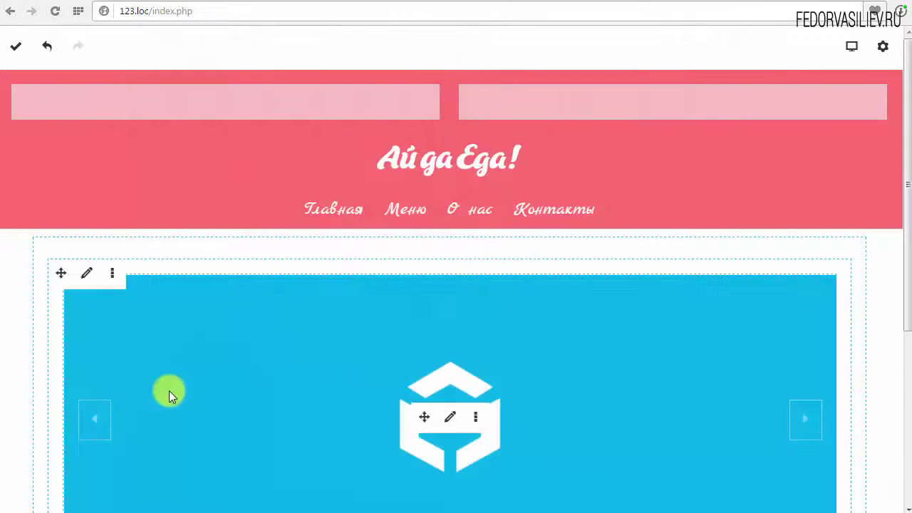
pyautogui.scroll(-2, 567, 360)
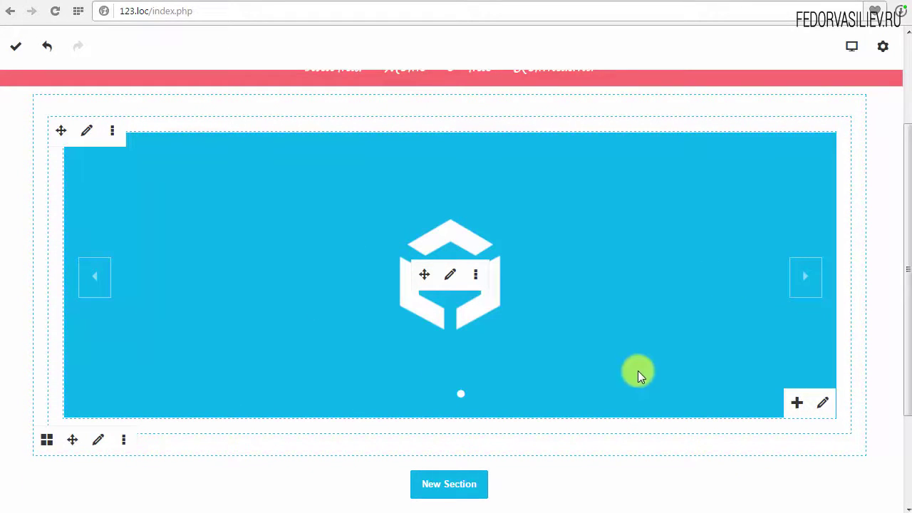
pyautogui.scroll(3, 333, 380)
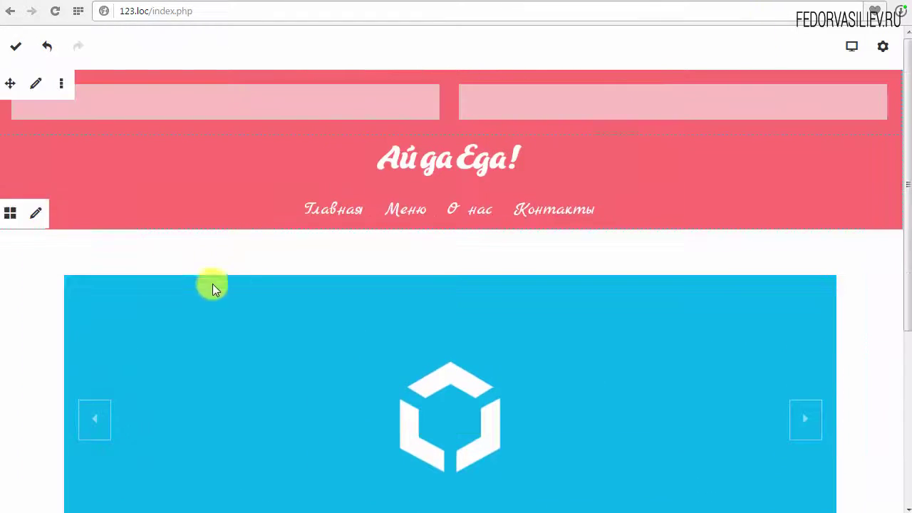
# Save the page and reload the published site to check the slideshow
pyautogui.click(16, 50)
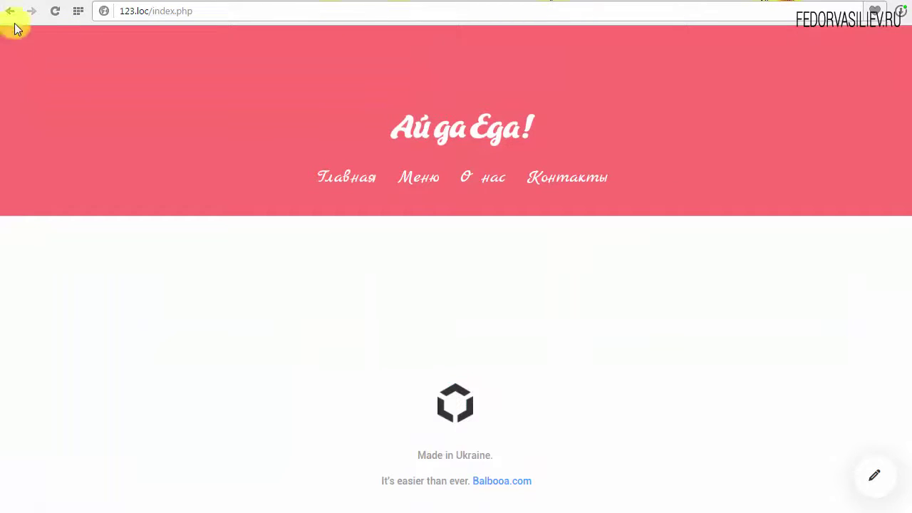
pyautogui.click(57, 11)
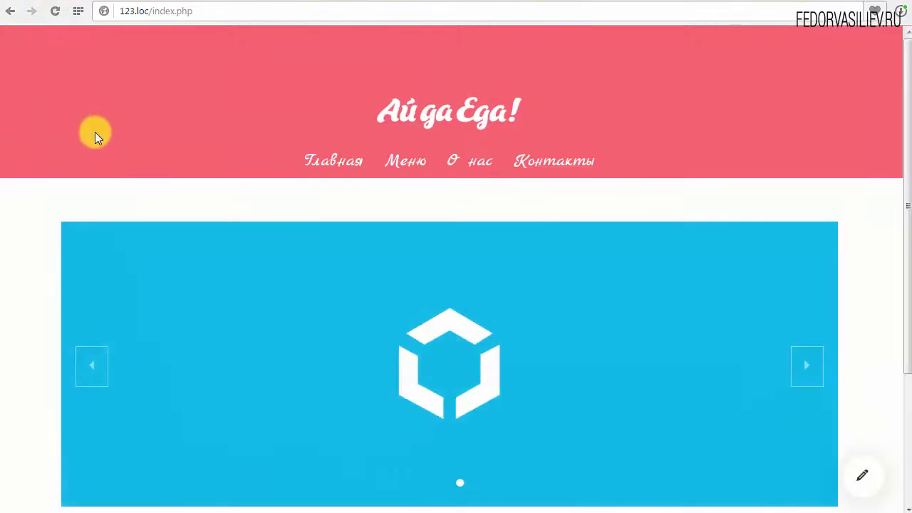
pyautogui.scroll(-1, 211, 200)
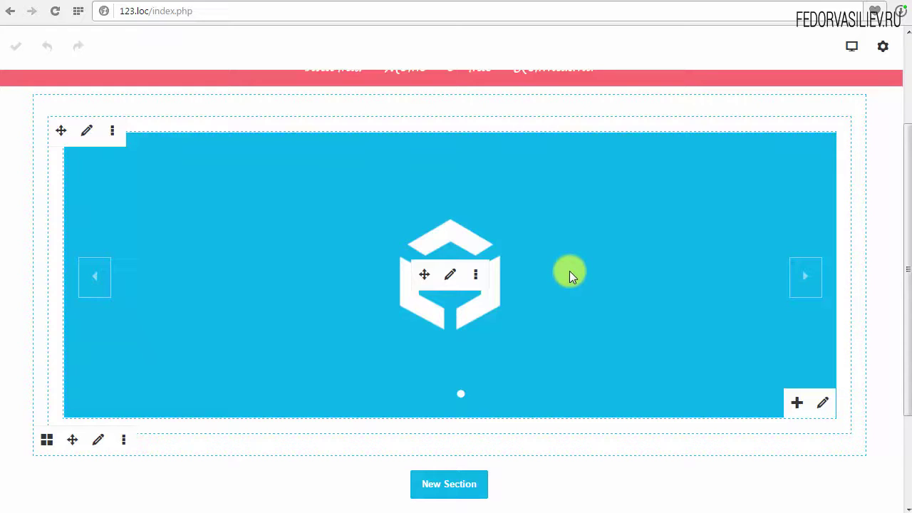
# Delete the image-placeholder.png slide from the slideshow and confirm the deletion
pyautogui.scroll(2, 451, 278)
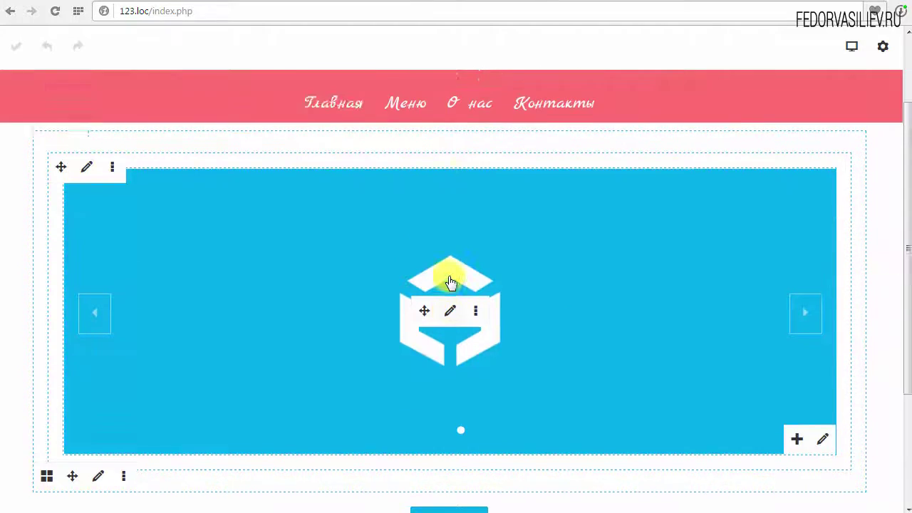
pyautogui.scroll(-1, 496, 262)
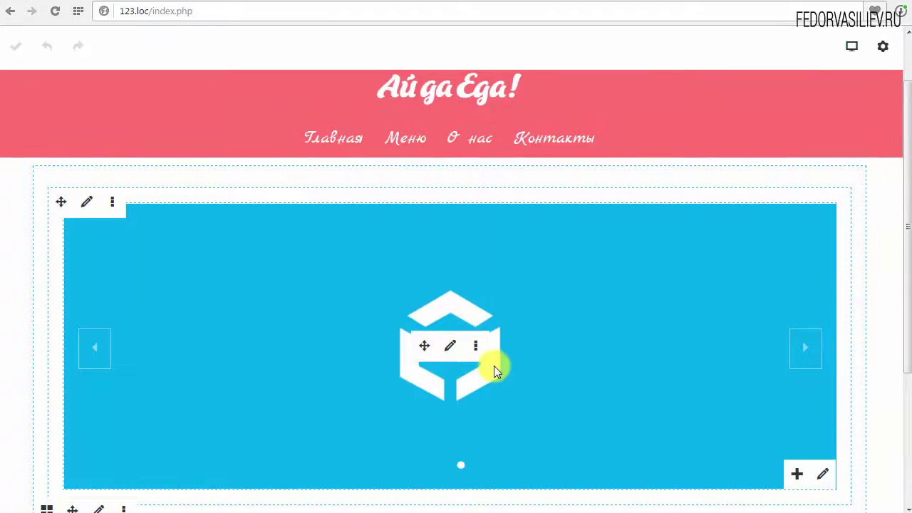
pyautogui.scroll(-2, 562, 339)
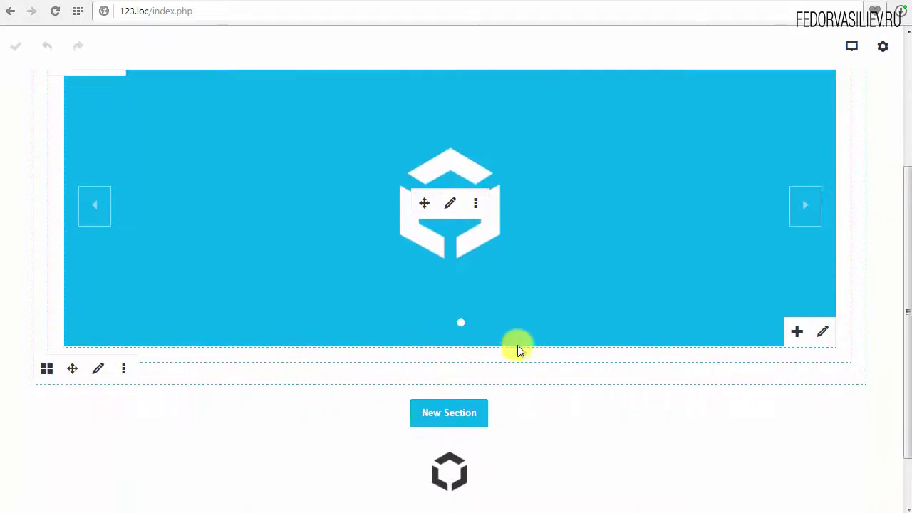
pyautogui.click(452, 206)
pyautogui.click(630, 211)
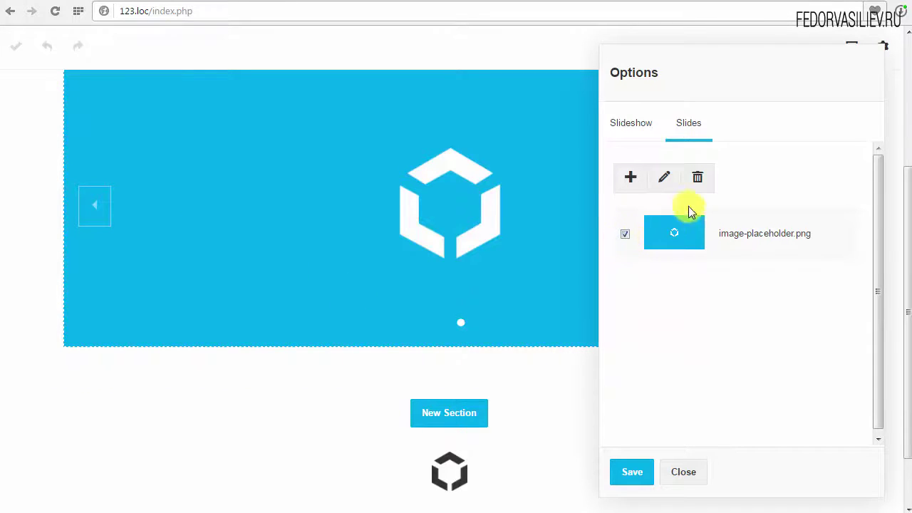
pyautogui.click(698, 178)
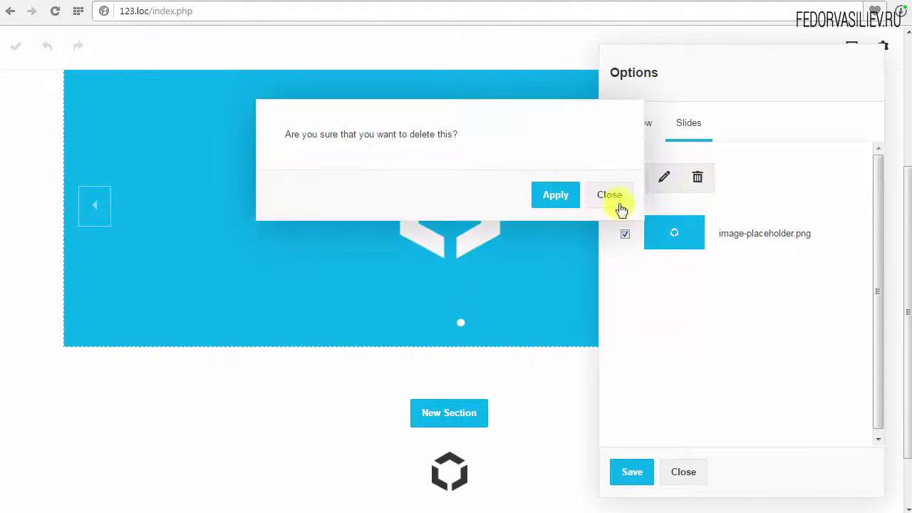
pyautogui.click(558, 199)
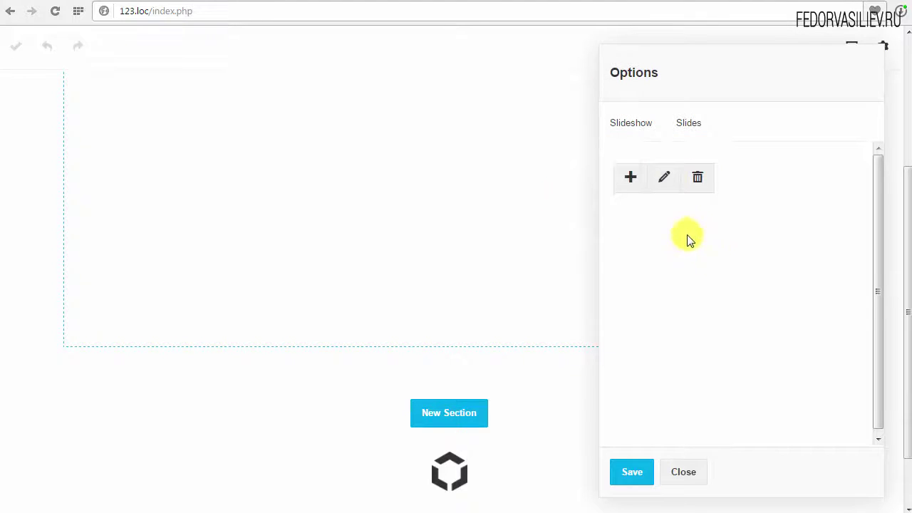
pyautogui.click(627, 180)
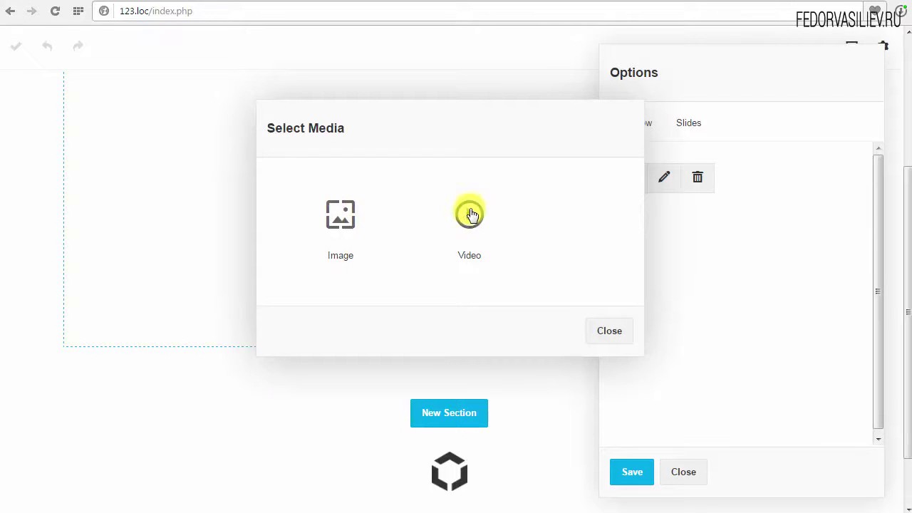
pyautogui.click(339, 223)
pyautogui.scroll(-3, 338, 301)
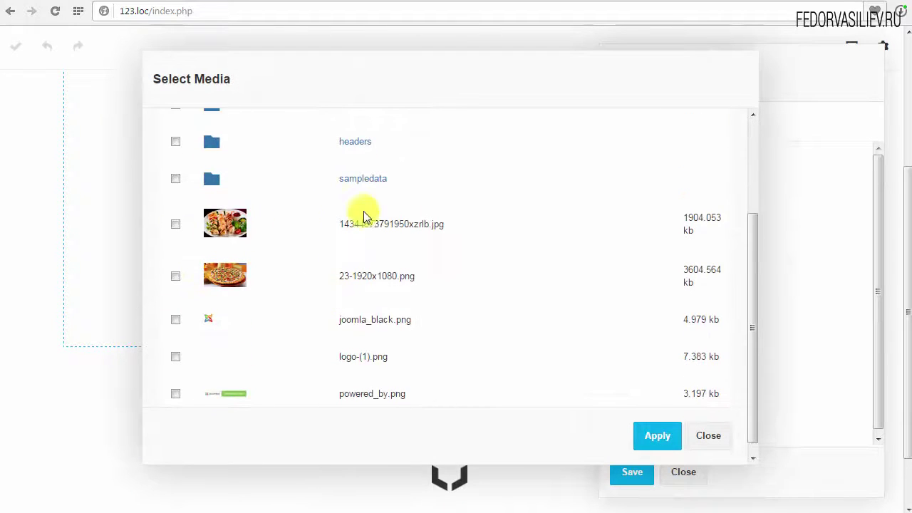
pyautogui.click(176, 224)
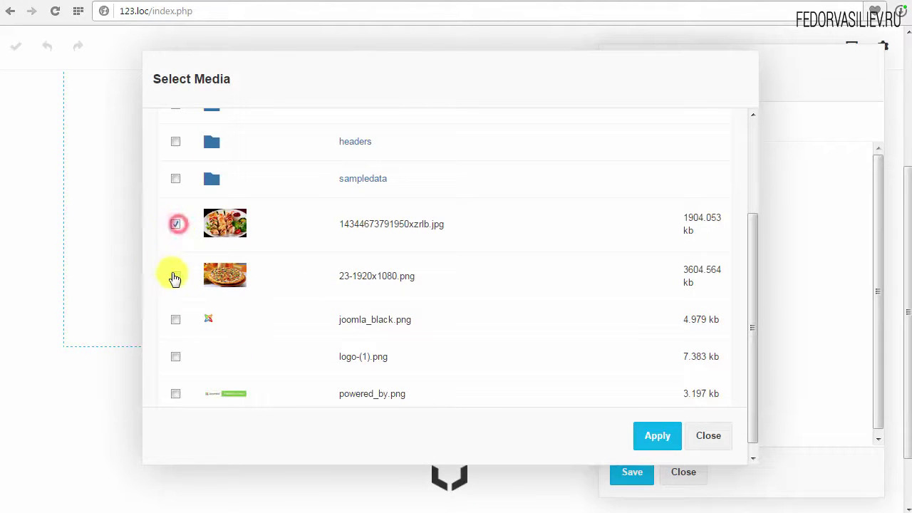
pyautogui.click(175, 276)
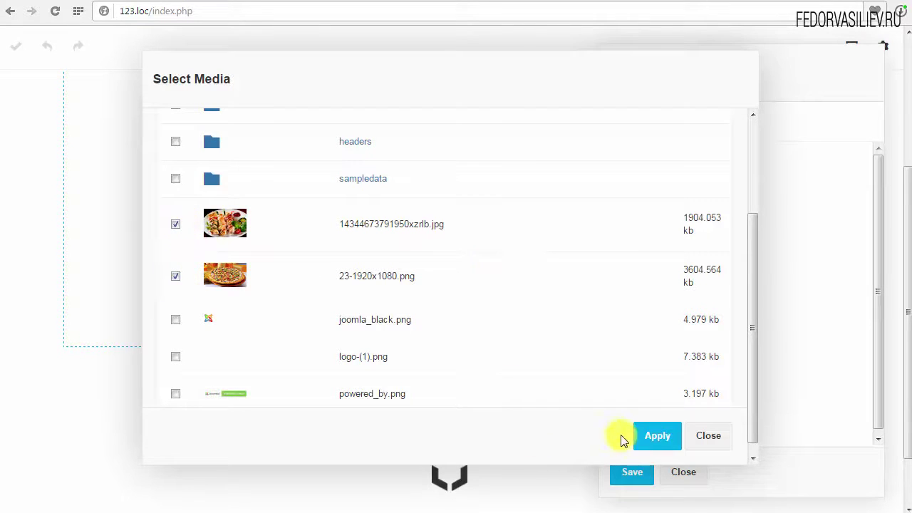
pyautogui.click(657, 439)
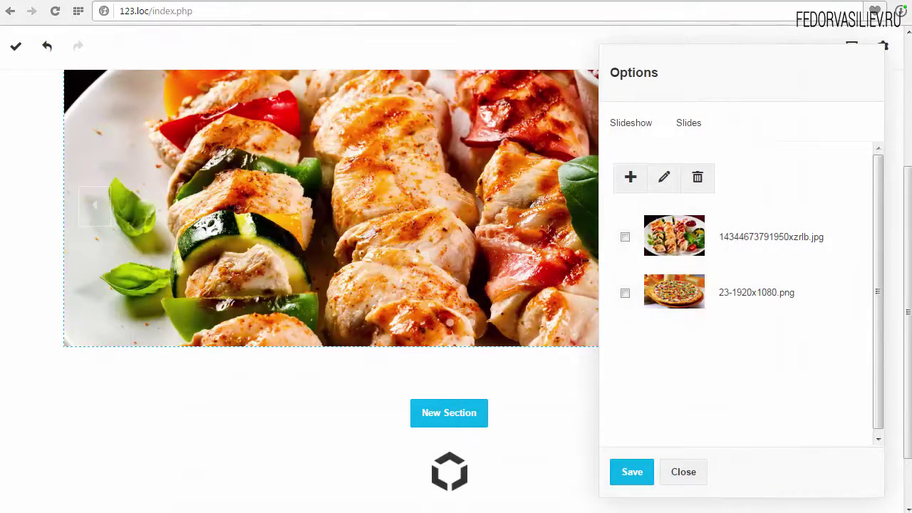
# Add a video slide with the YouTube video ID TeFJB1EzXjg and save the slideshow options
pyautogui.click(634, 178)
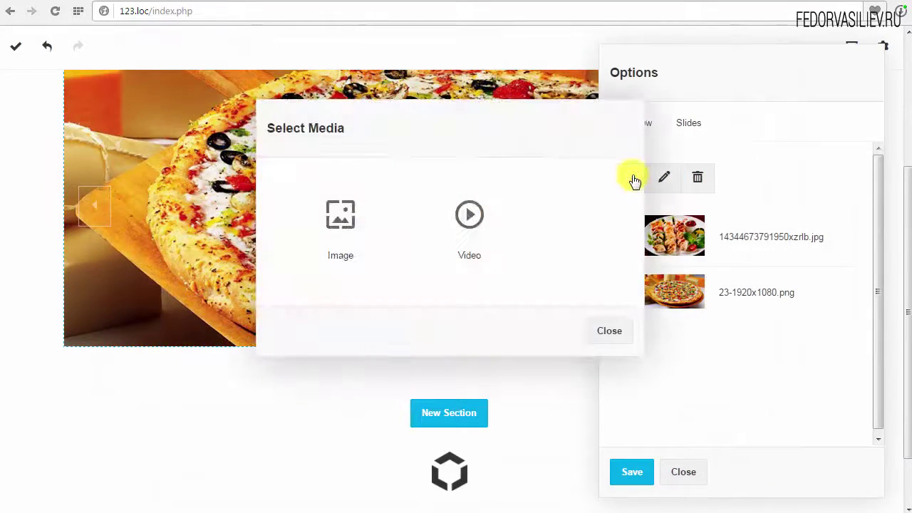
pyautogui.click(470, 213)
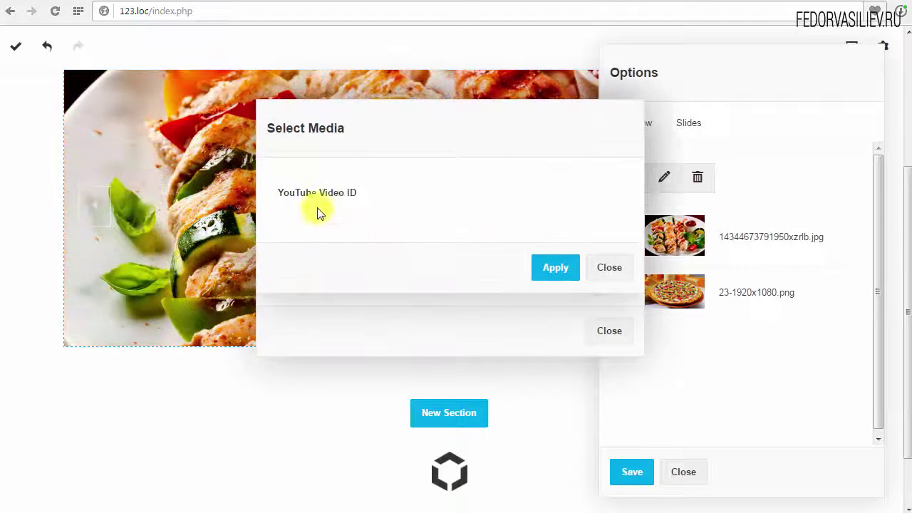
pyautogui.rightClick(447, 194)
pyautogui.click(483, 278)
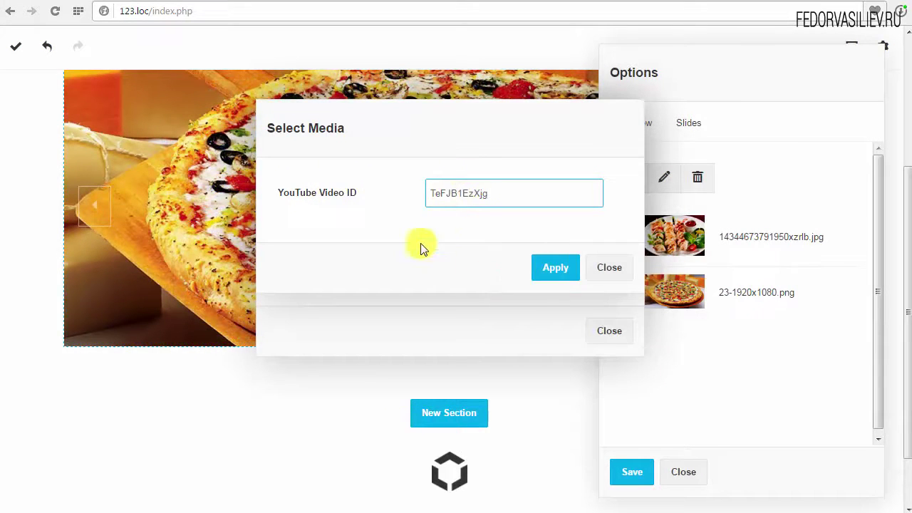
pyautogui.click(554, 268)
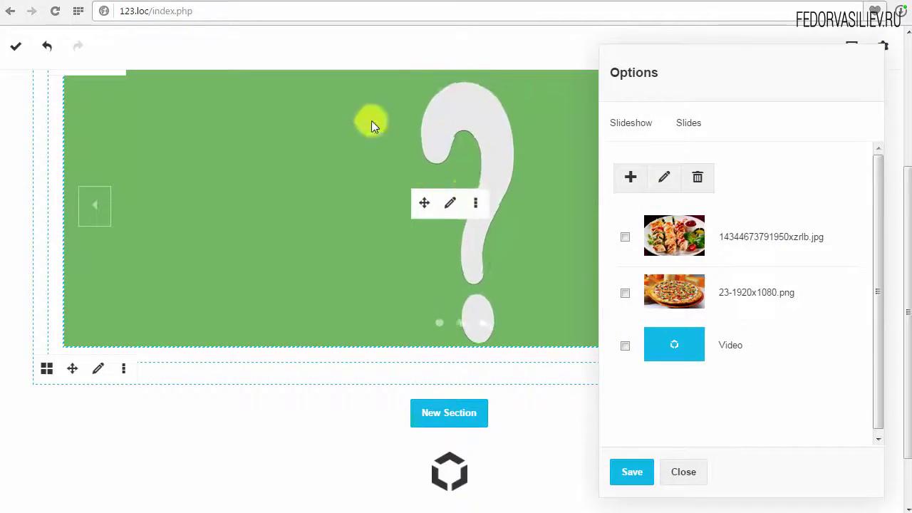
pyautogui.click(633, 473)
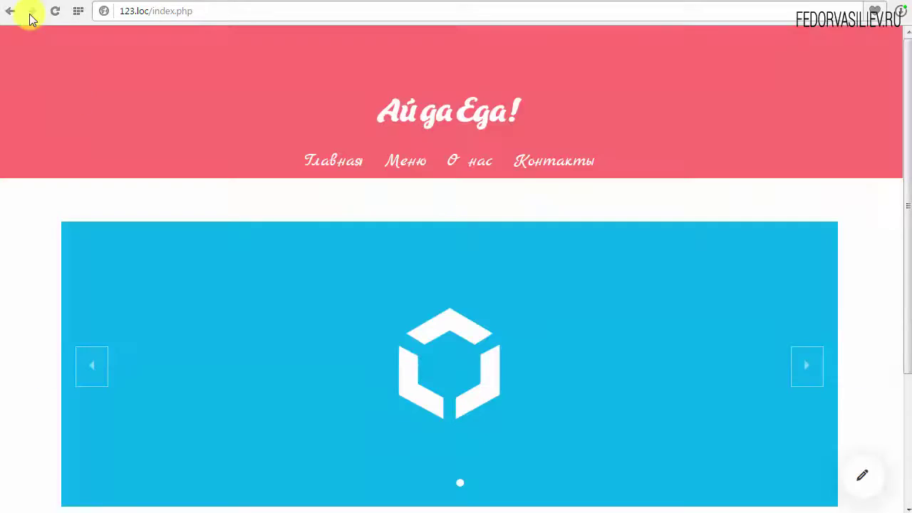
# Reload the published page and browse through the slideshow's image and video slides
pyautogui.click(57, 13)
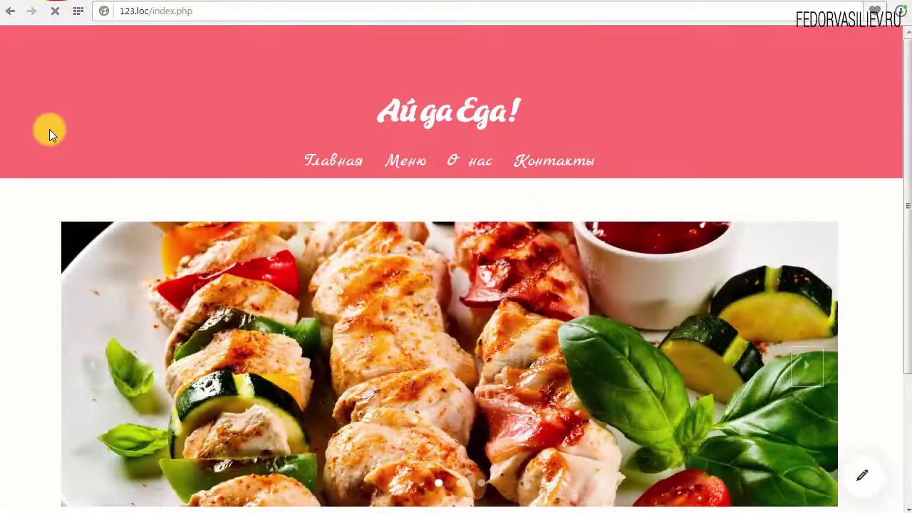
pyautogui.scroll(-1, 47, 125)
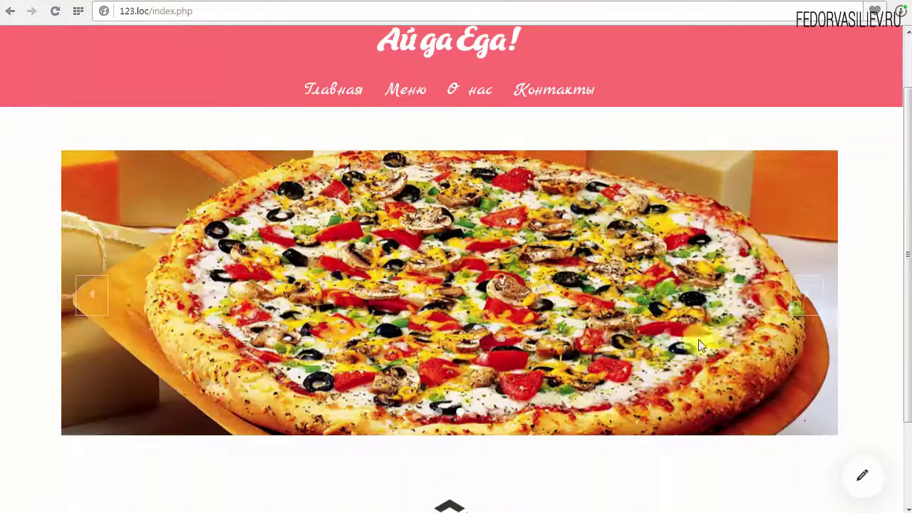
pyautogui.click(781, 296)
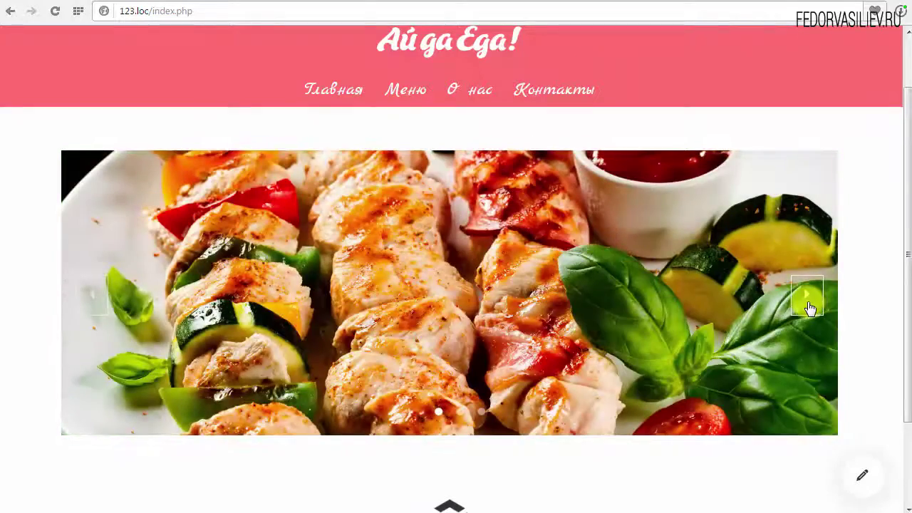
pyautogui.click(808, 308)
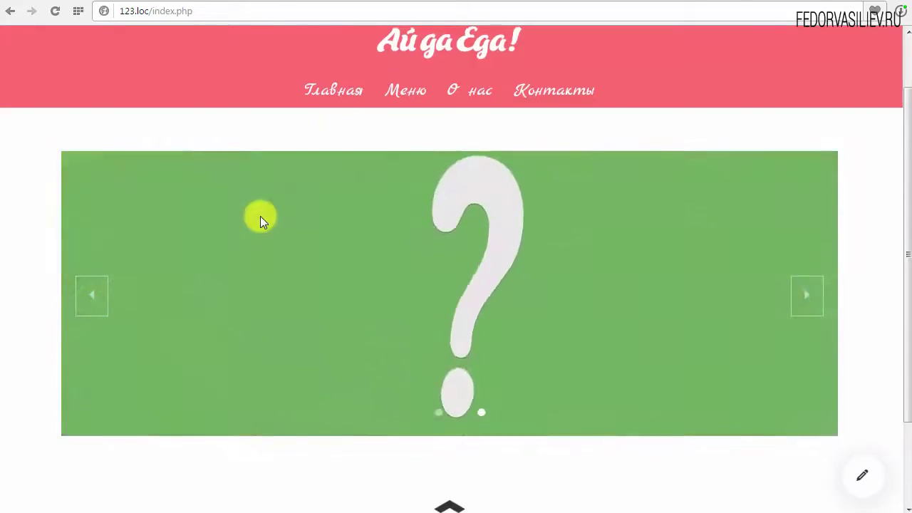
pyautogui.scroll(1, 260, 218)
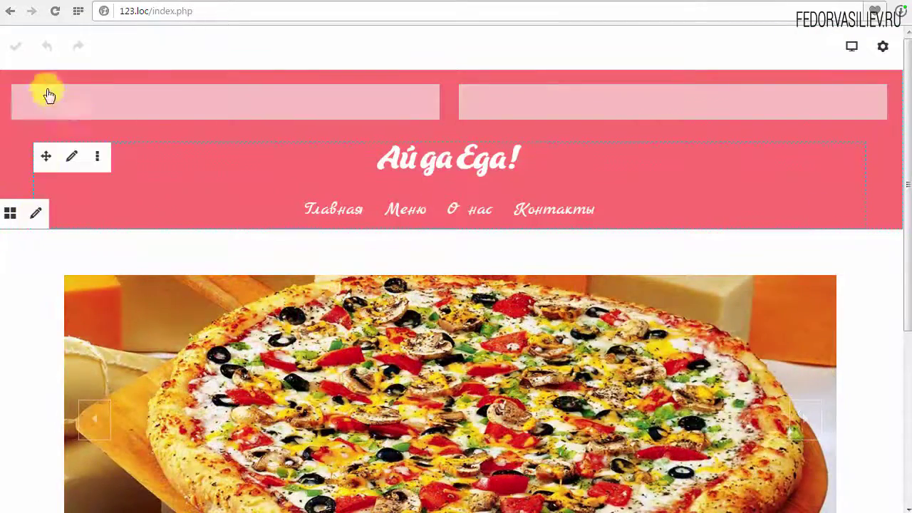
# Remove the header section's background by setting its background type to none, and save the options
pyautogui.click(36, 215)
pyautogui.click(460, 178)
pyautogui.click(643, 173)
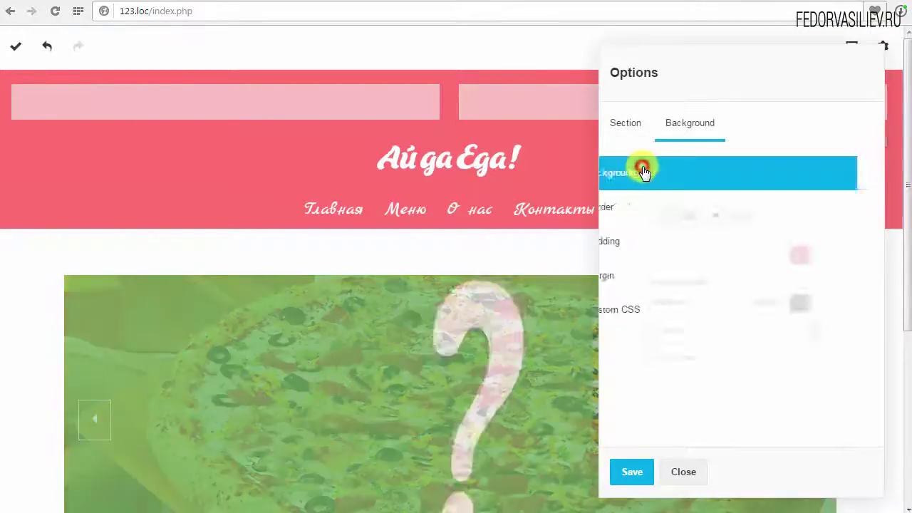
pyautogui.click(758, 257)
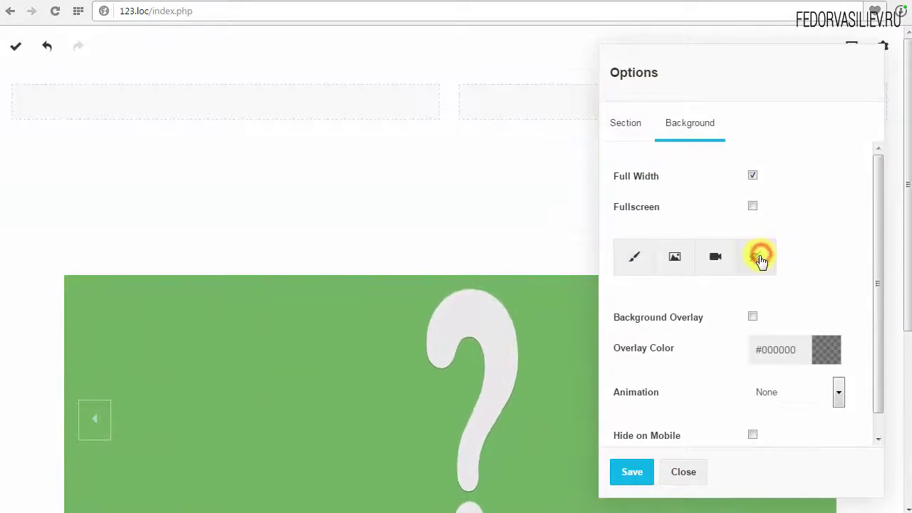
pyautogui.click(636, 470)
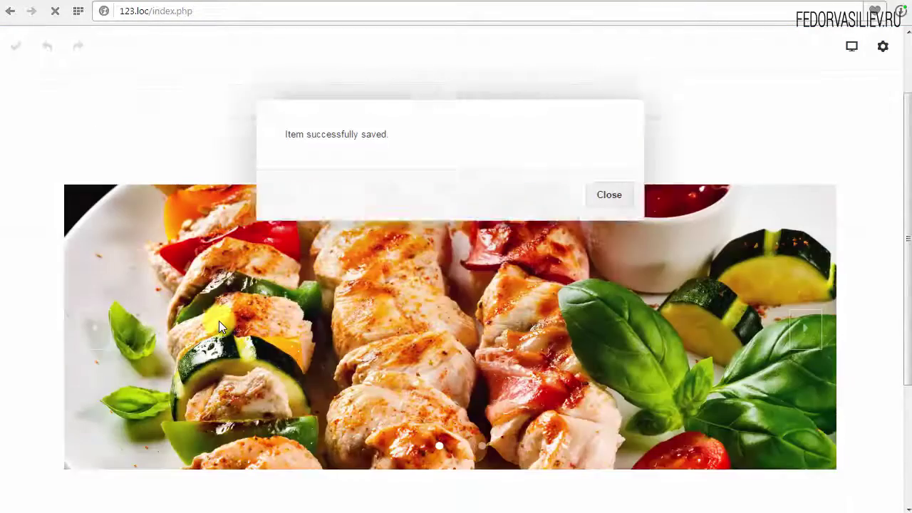
# Set the slideshow section's top, right, bottom and left padding to 0 px
pyautogui.scroll(-2, 214, 295)
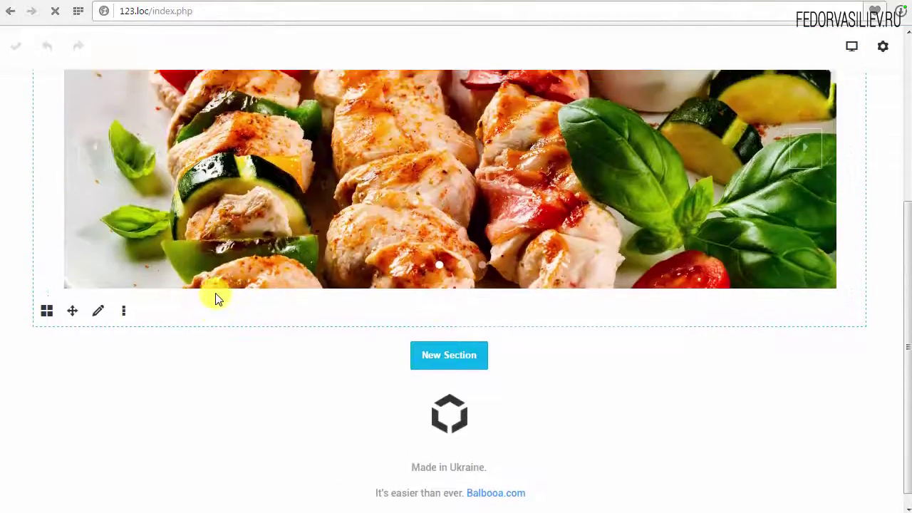
pyautogui.scroll(2, 112, 324)
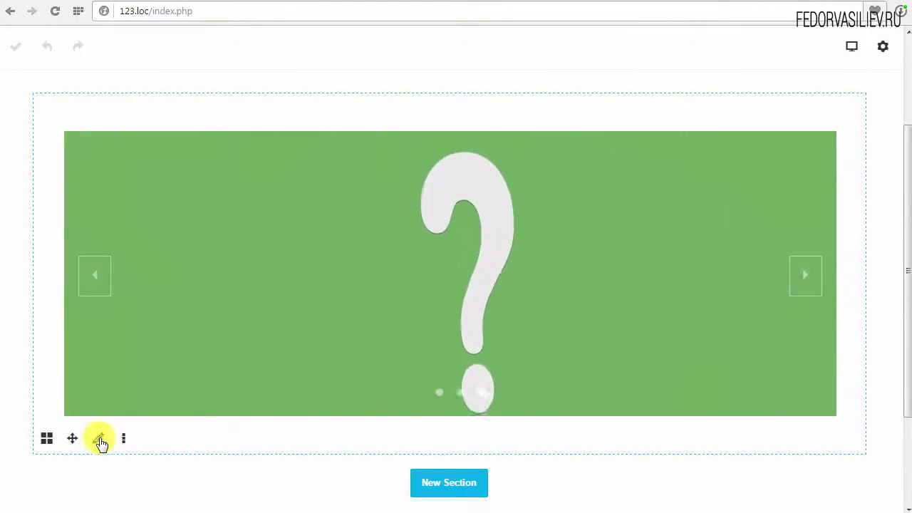
pyautogui.click(99, 438)
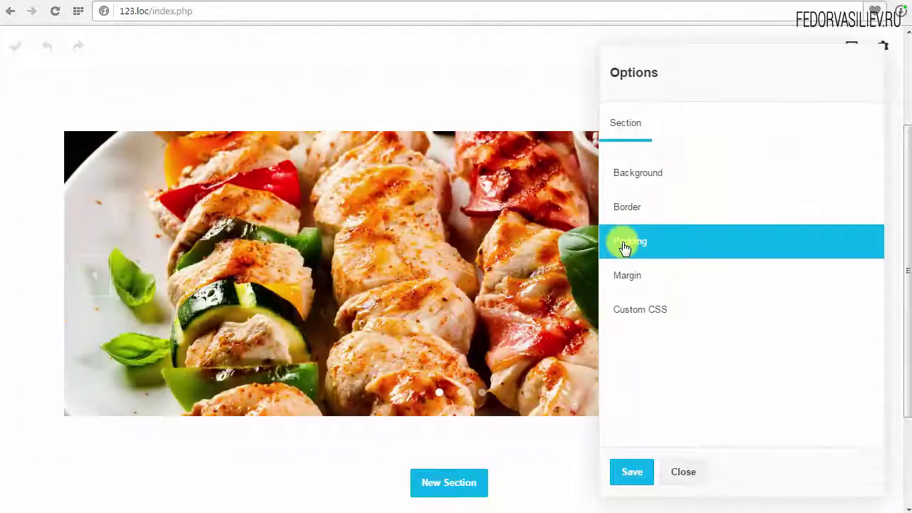
pyautogui.click(624, 247)
pyautogui.moveTo(631, 205); pyautogui.dragTo(597, 198)
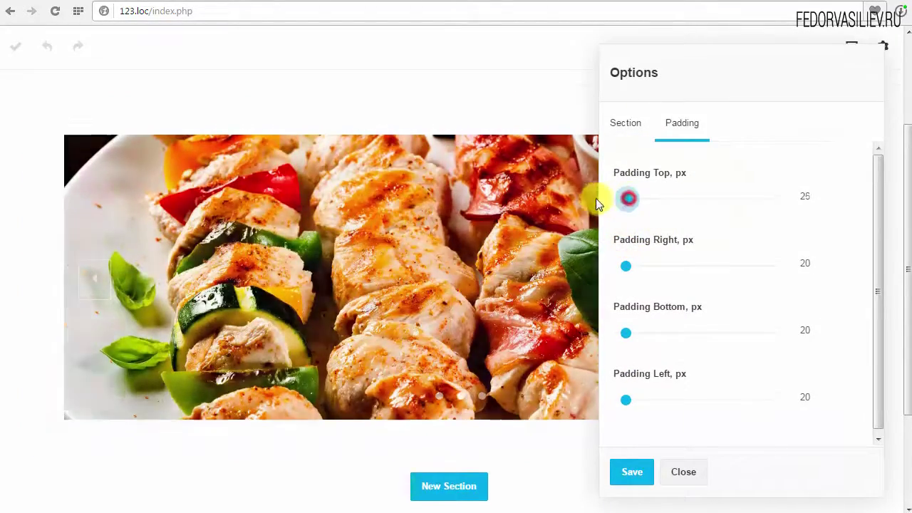
pyautogui.moveTo(625, 266); pyautogui.dragTo(597, 271)
pyautogui.moveTo(624, 333); pyautogui.dragTo(602, 336)
pyautogui.moveTo(620, 401); pyautogui.dragTo(597, 397)
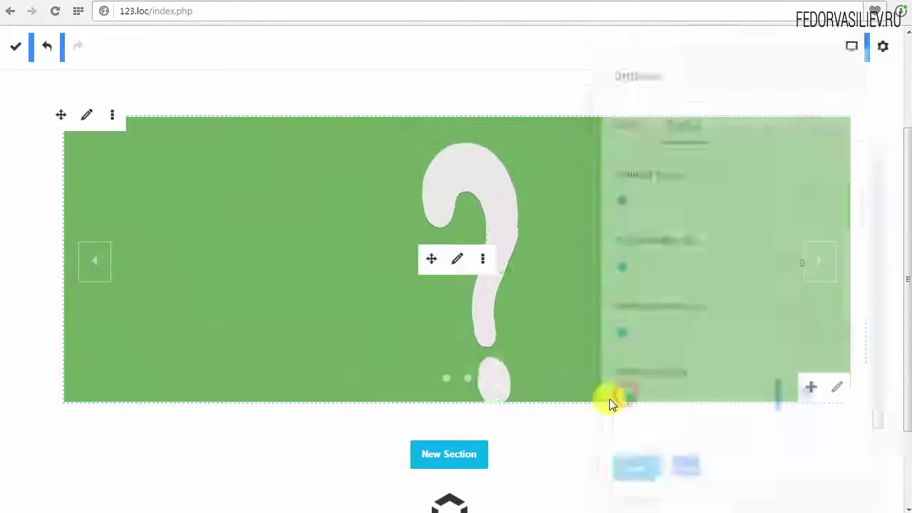
pyautogui.click(99, 409)
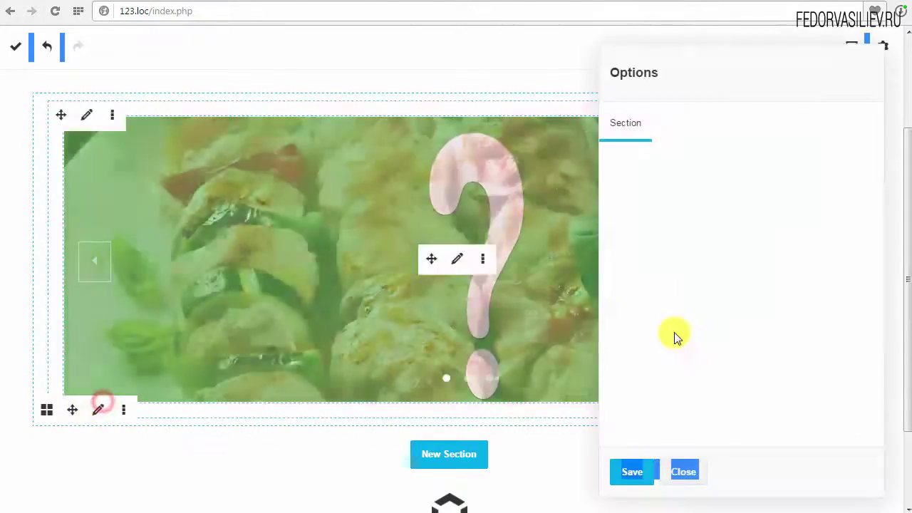
pyautogui.click(630, 241)
pyautogui.moveTo(619, 399); pyautogui.dragTo(606, 399)
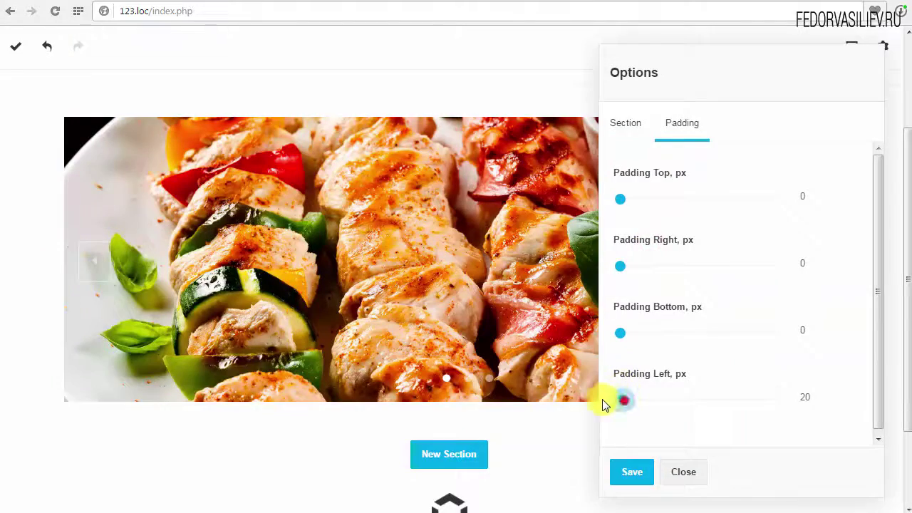
# Set the slideshow section's top and bottom margins to 0 px
pyautogui.click(628, 125)
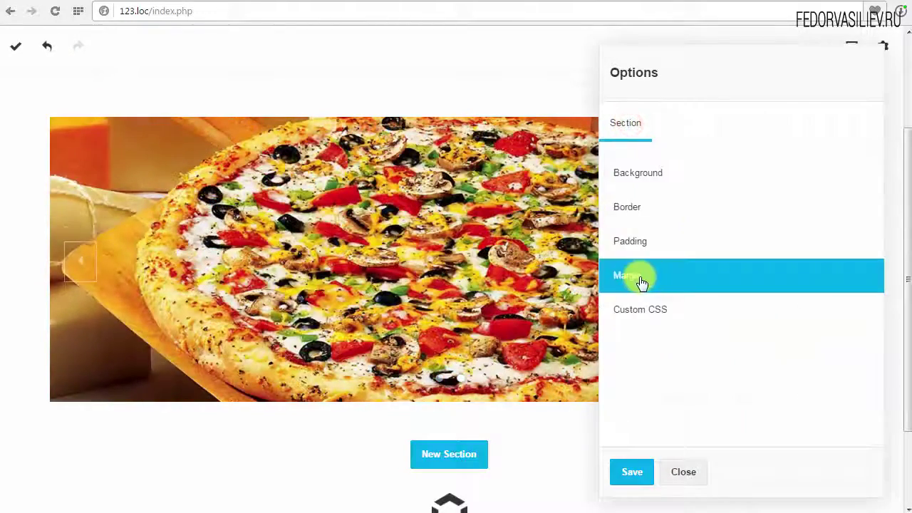
pyautogui.click(639, 279)
pyautogui.moveTo(624, 203); pyautogui.dragTo(603, 198)
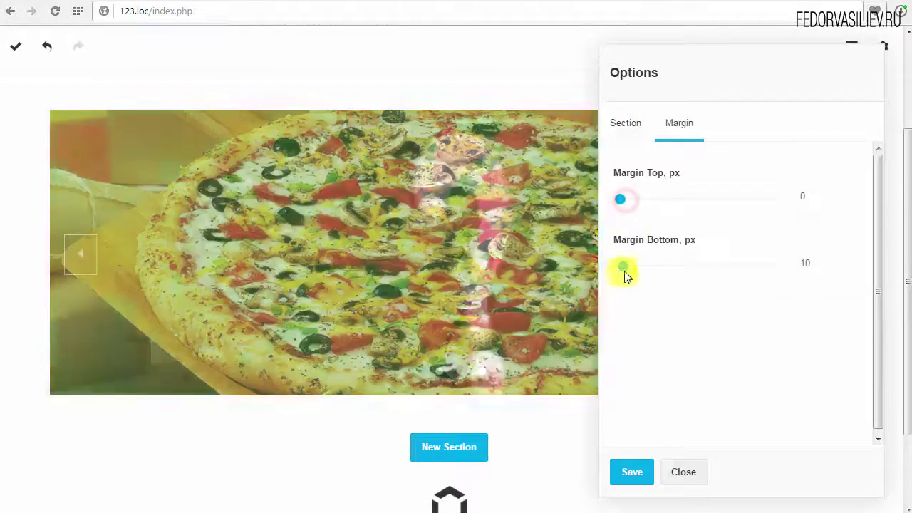
pyautogui.moveTo(625, 270); pyautogui.dragTo(601, 275)
# Enable Full Width in the slideshow section's background options and save the section settings
pyautogui.click(630, 121)
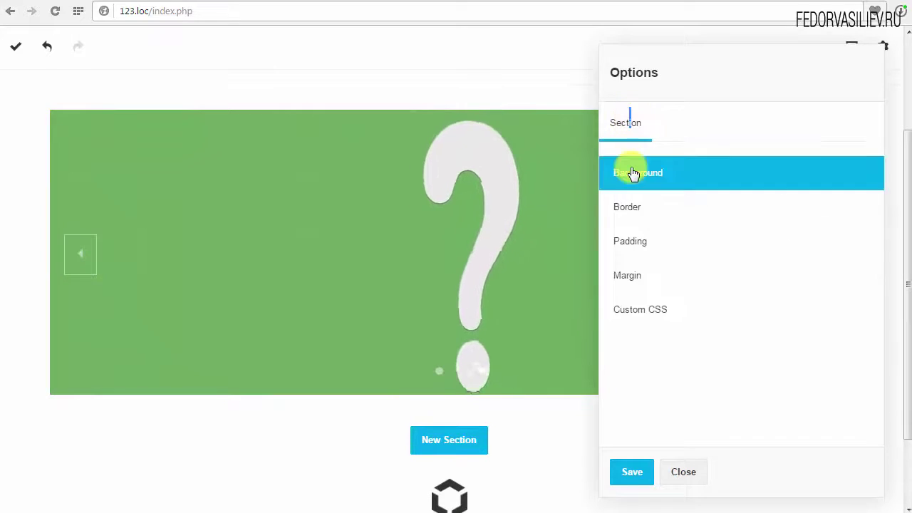
pyautogui.click(631, 171)
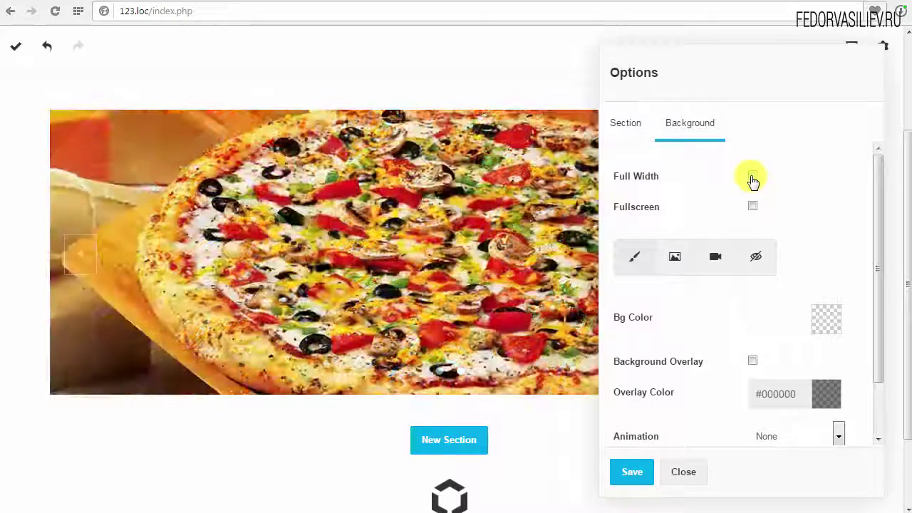
pyautogui.click(752, 177)
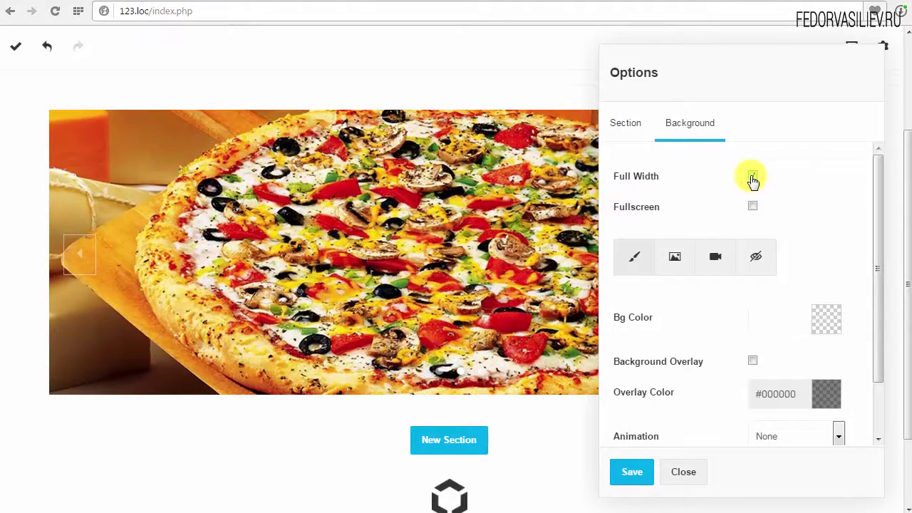
pyautogui.scroll(-2, 698, 193)
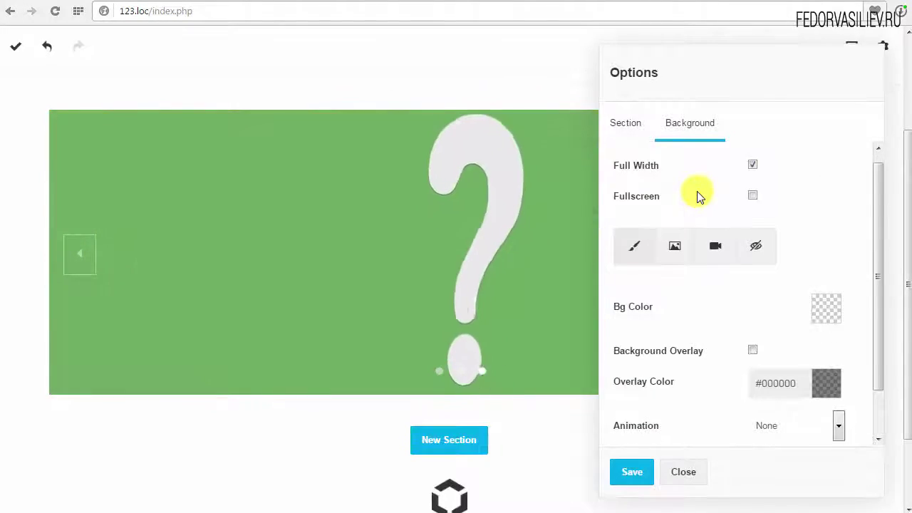
pyautogui.click(634, 476)
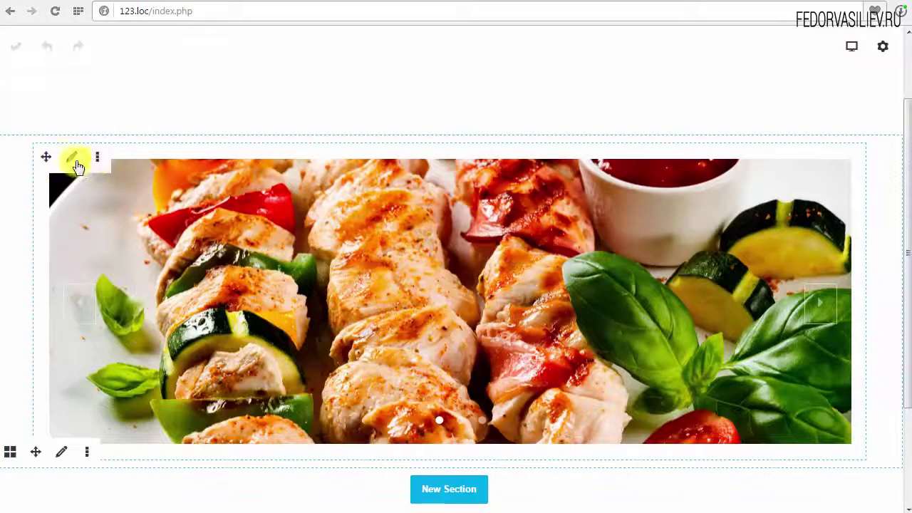
# Enable Full Width in the background options of the row containing the slideshow
pyautogui.click(73, 160)
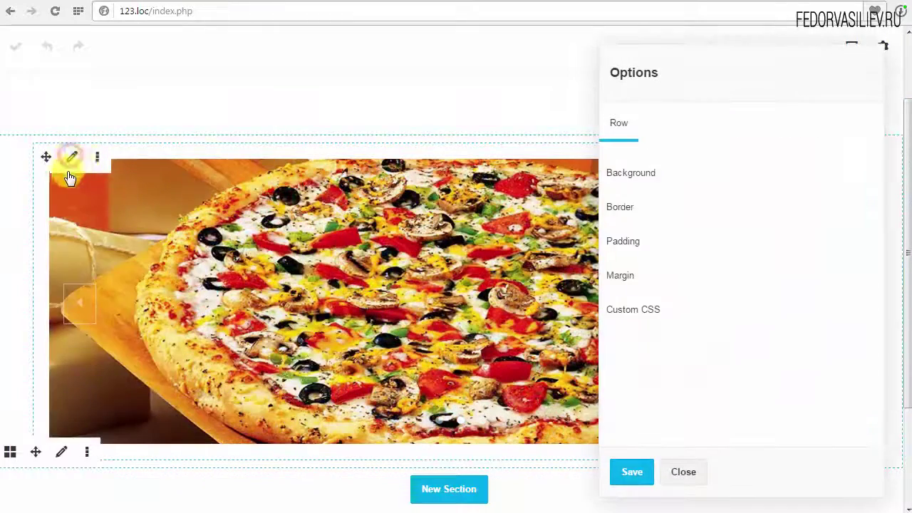
pyautogui.click(672, 169)
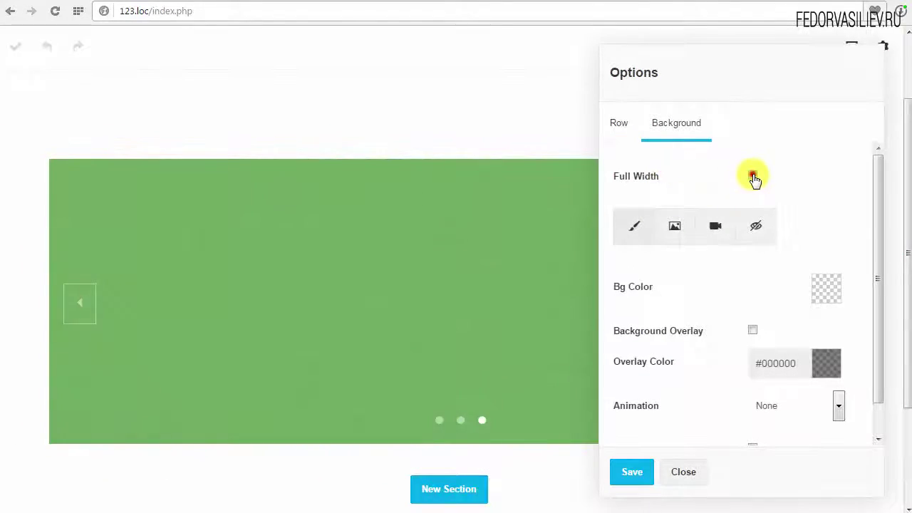
pyautogui.click(752, 176)
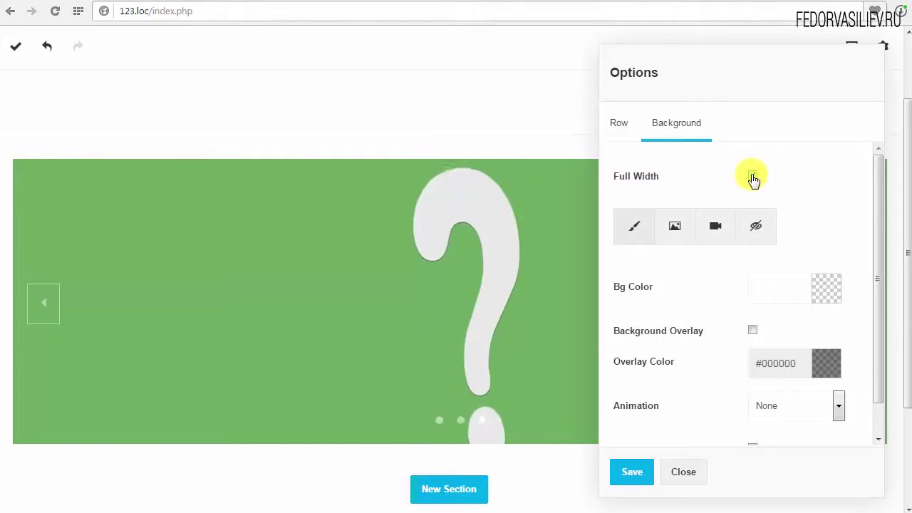
# Set the slideshow row's padding to 0 px on all four sides
pyautogui.click(621, 128)
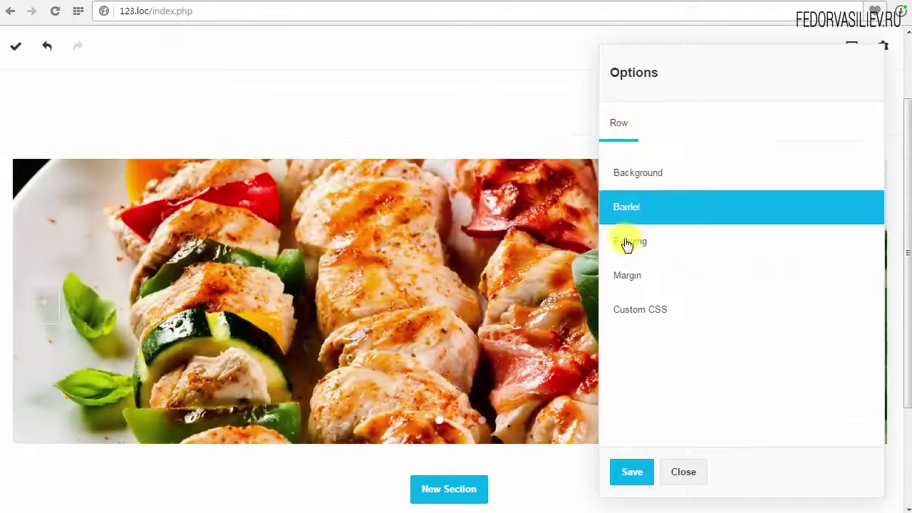
pyautogui.click(626, 243)
pyautogui.moveTo(608, 202); pyautogui.dragTo(606, 203)
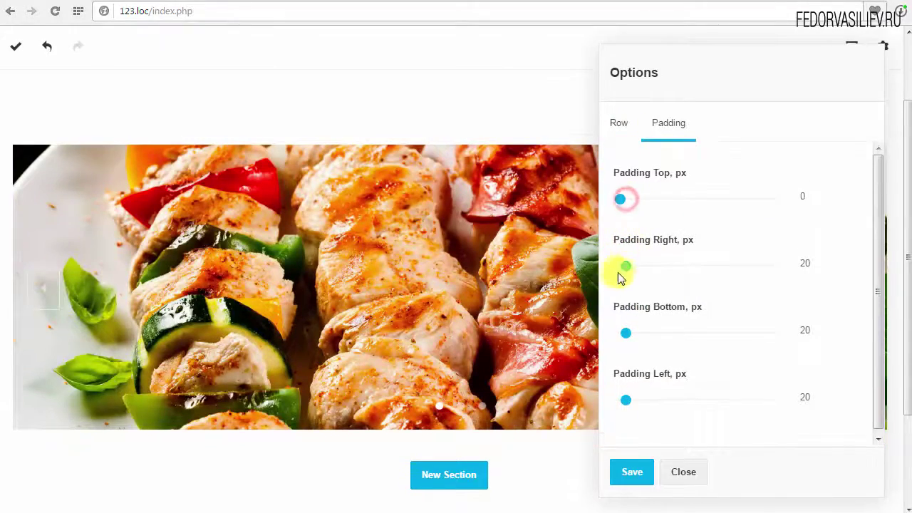
pyautogui.moveTo(625, 265); pyautogui.dragTo(604, 271)
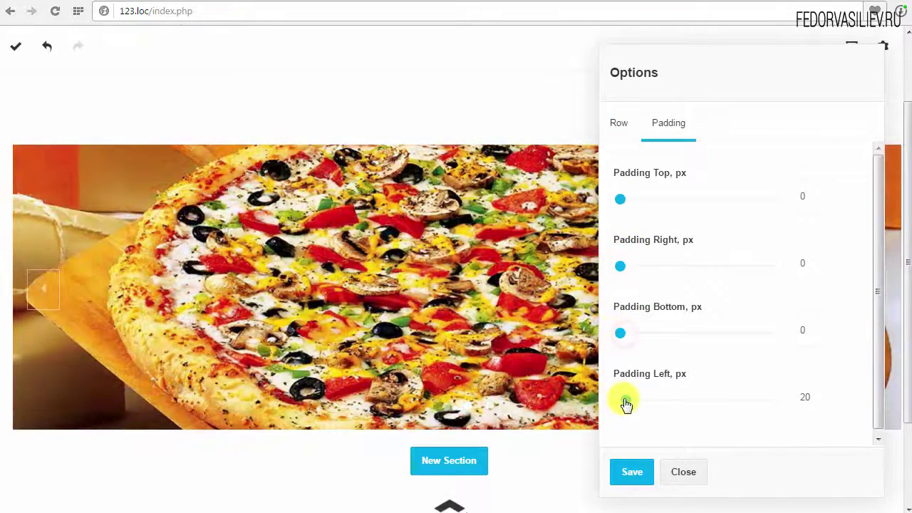
pyautogui.moveTo(626, 405); pyautogui.dragTo(609, 384)
# Set the slideshow row's top and bottom margins to 0 px and save the row options
pyautogui.click(625, 136)
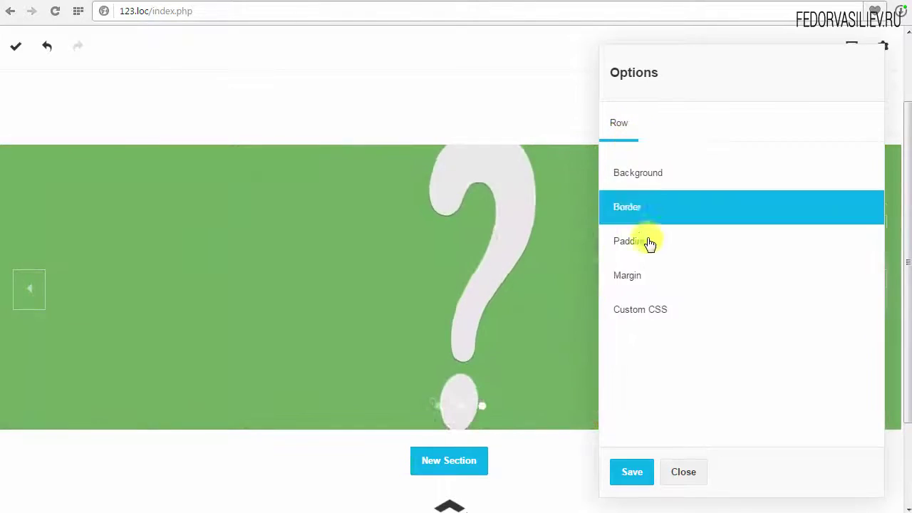
pyautogui.click(634, 268)
pyautogui.moveTo(617, 205); pyautogui.dragTo(607, 203)
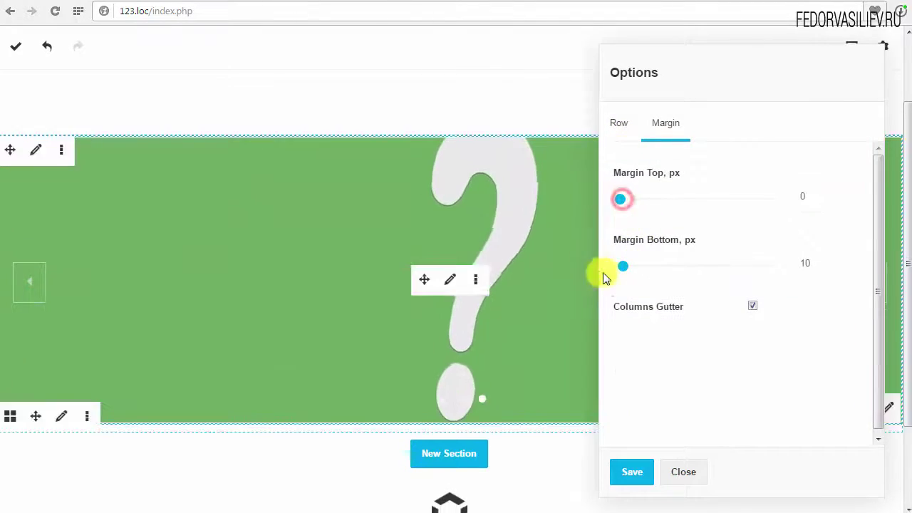
pyautogui.moveTo(623, 265); pyautogui.dragTo(597, 266)
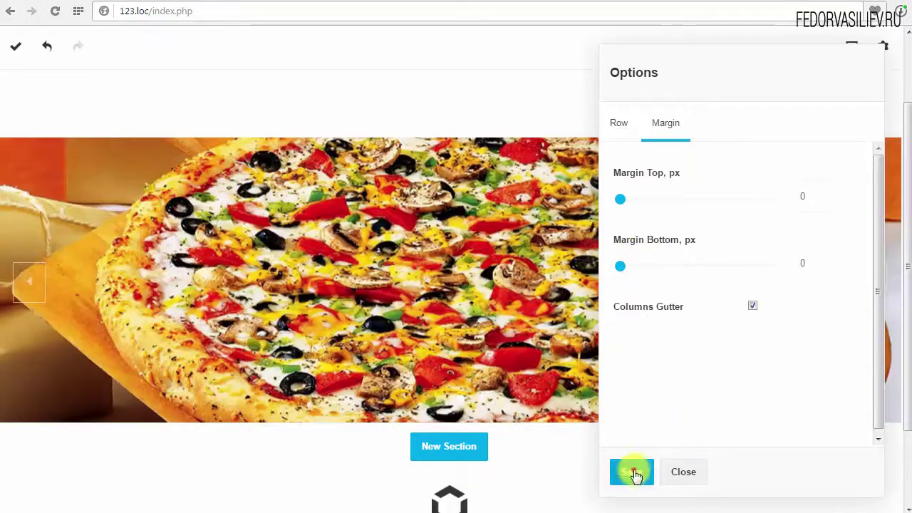
pyautogui.click(631, 472)
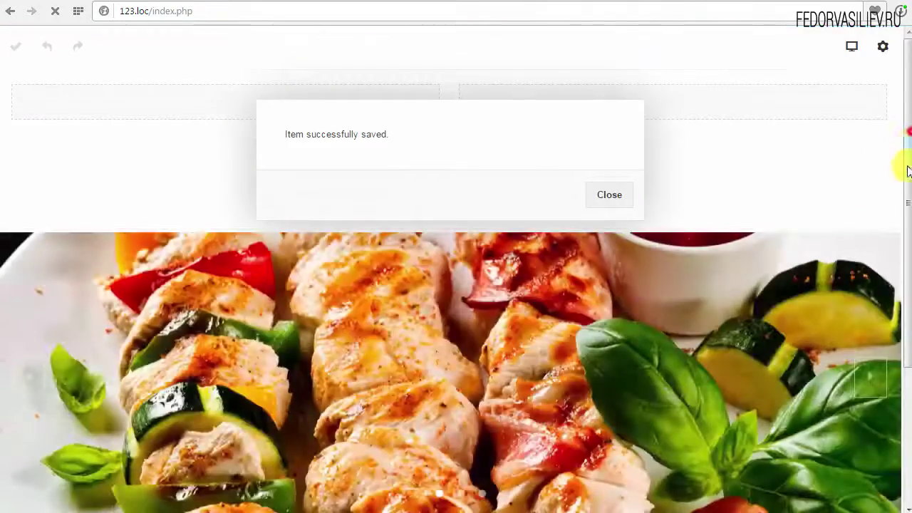
# Check the full-width slideshow on the published page by advancing through its slides
pyautogui.scroll(-2, 881, 164)
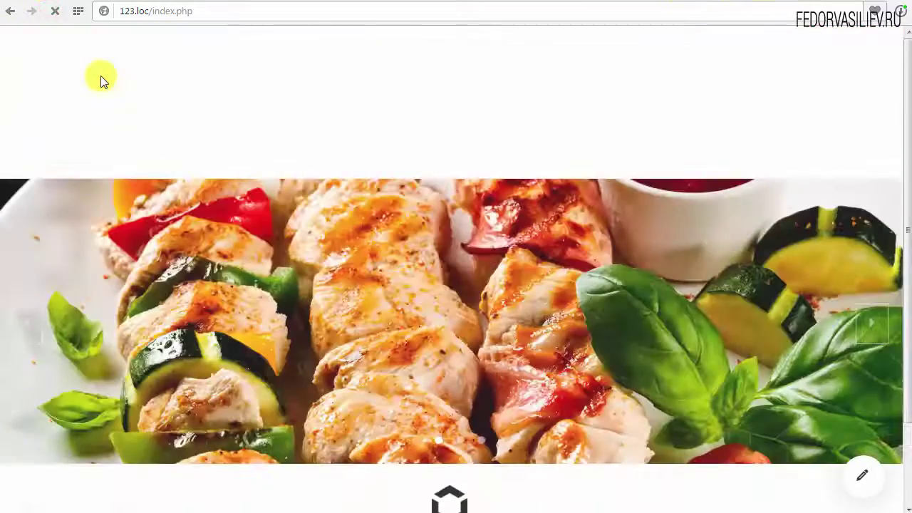
pyautogui.moveTo(905, 136); pyautogui.dragTo(907, 231)
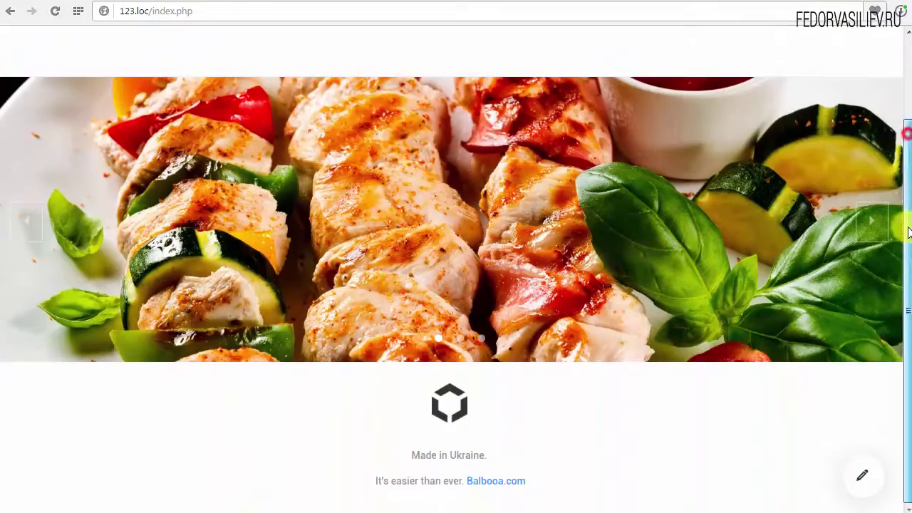
pyautogui.click(870, 229)
pyautogui.click(868, 229)
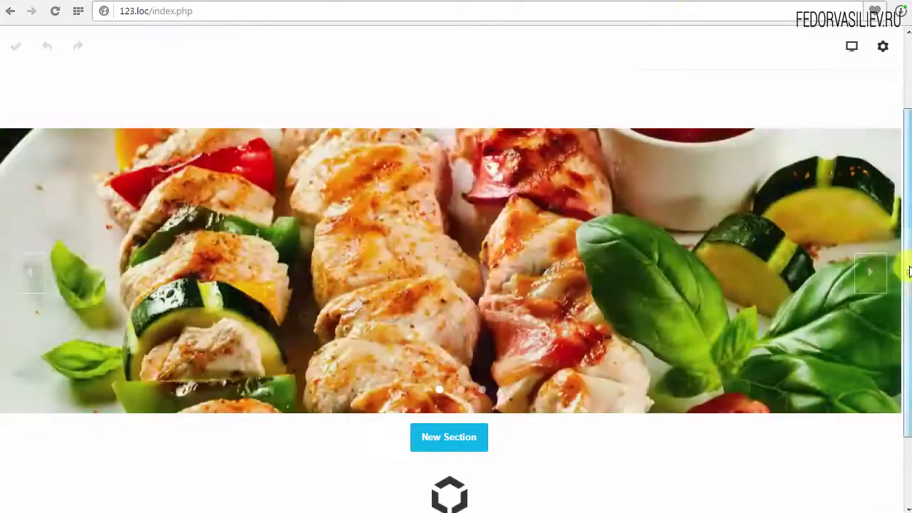
# Set the header layout's position to Absolute in the theme configuration
pyautogui.moveTo(909, 270); pyautogui.dragTo(905, 194)
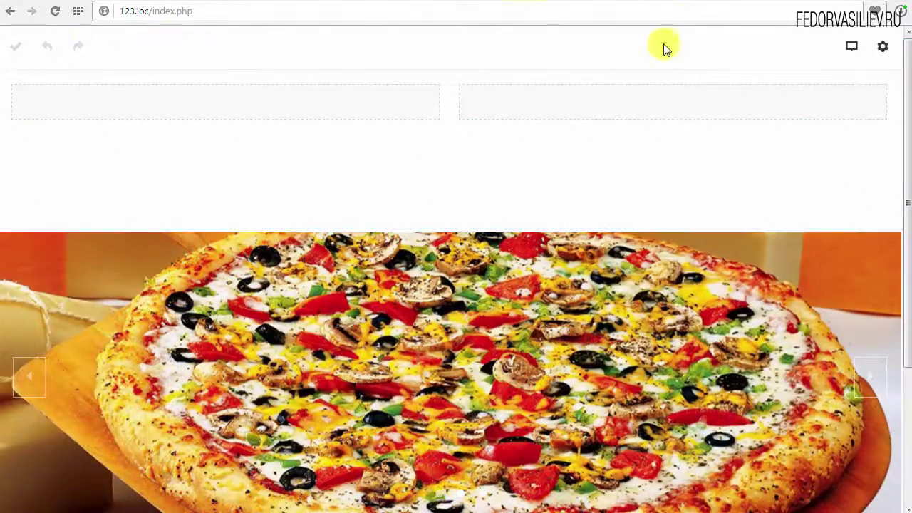
pyautogui.scroll(-2, 889, 317)
pyautogui.scroll(3, 886, 143)
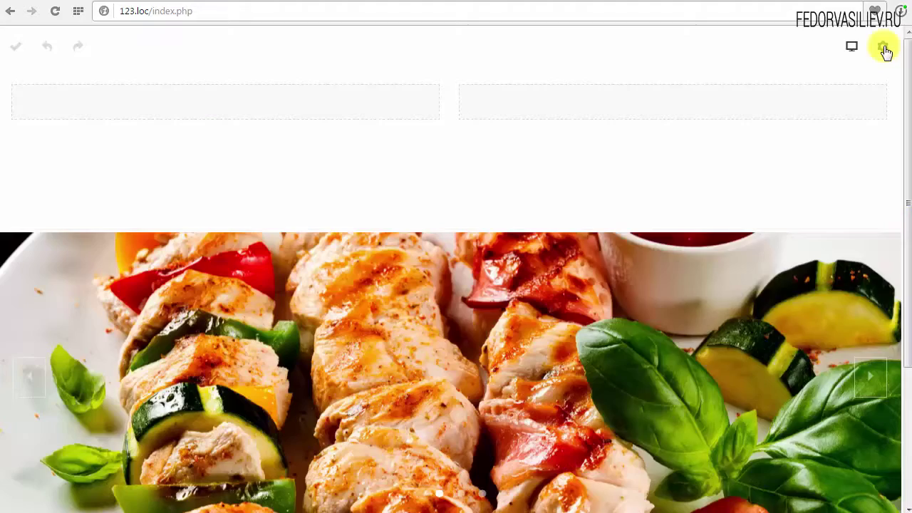
pyautogui.click(884, 49)
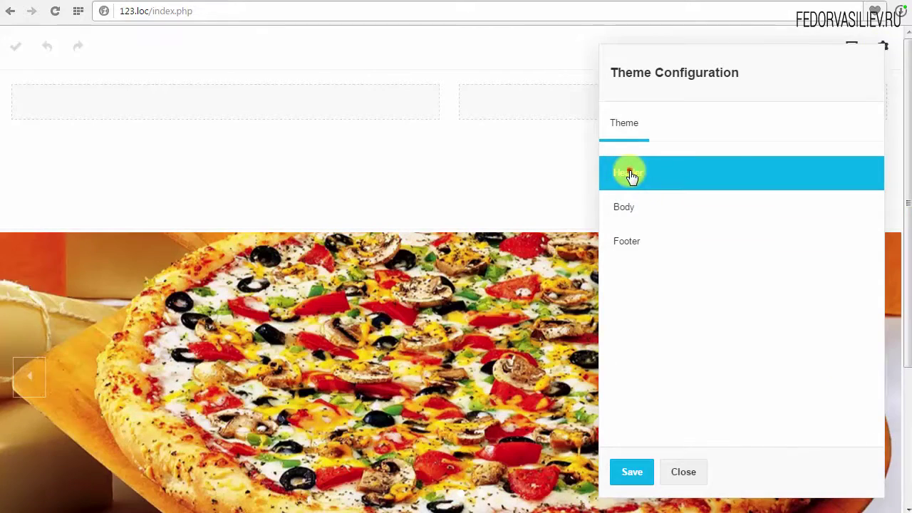
pyautogui.click(631, 175)
pyautogui.click(627, 175)
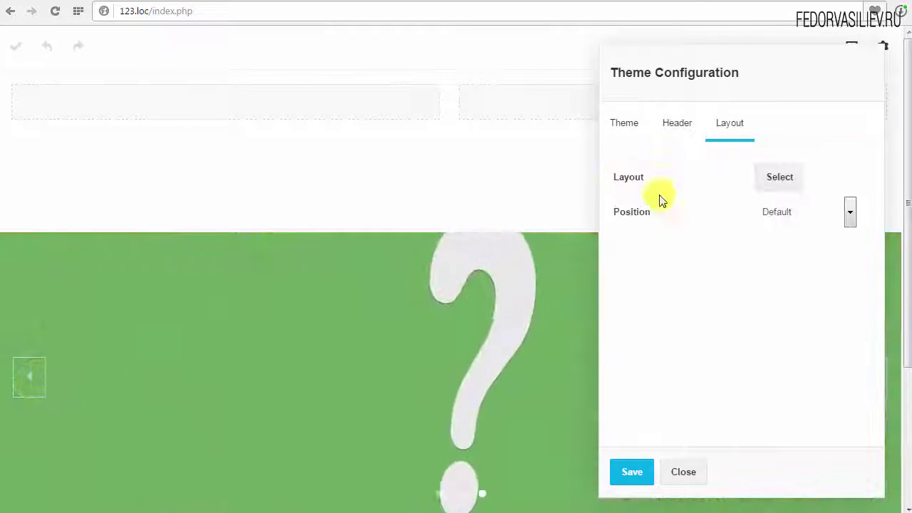
pyautogui.click(790, 211)
pyautogui.click(787, 247)
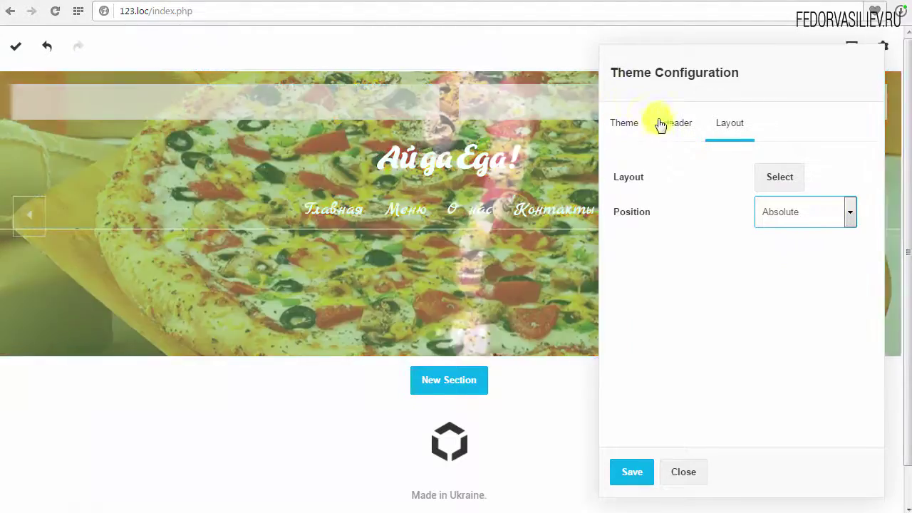
# Set the theme body's top padding to 0 px, save the theme configuration and reload the published page
pyautogui.click(676, 124)
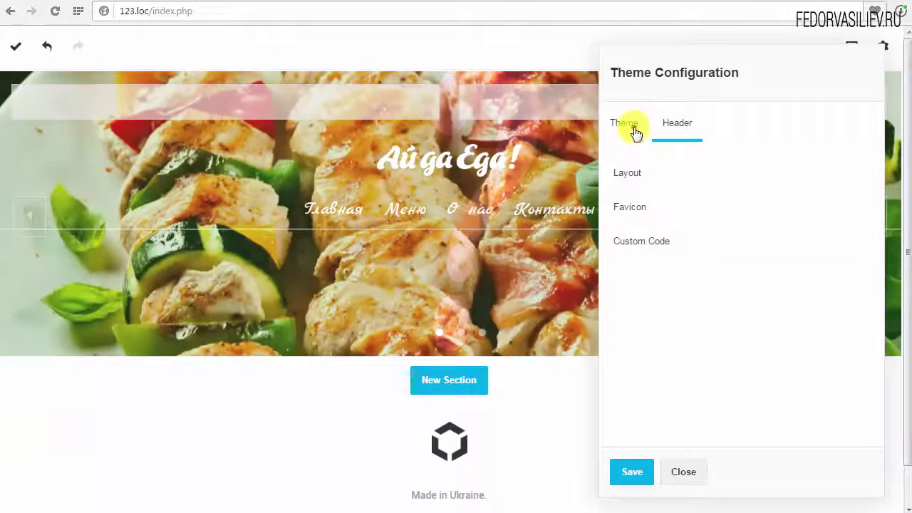
pyautogui.click(633, 125)
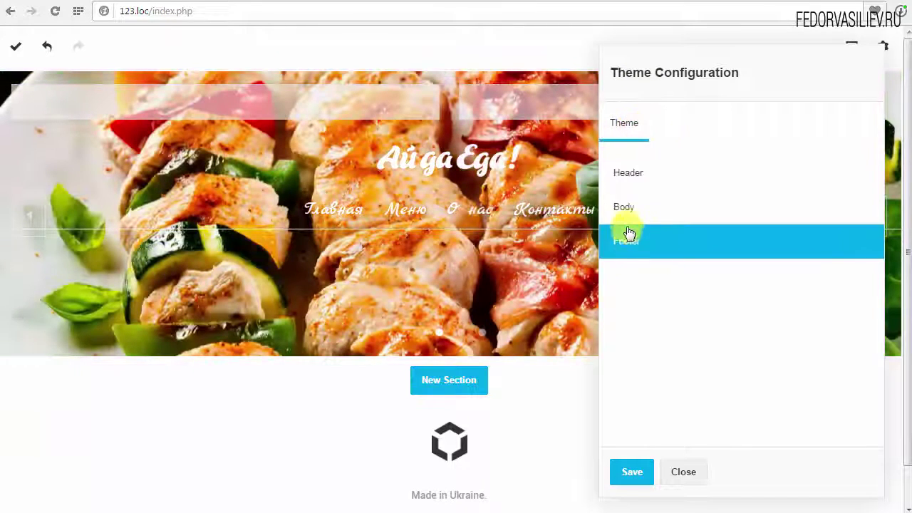
pyautogui.click(625, 208)
pyautogui.click(624, 210)
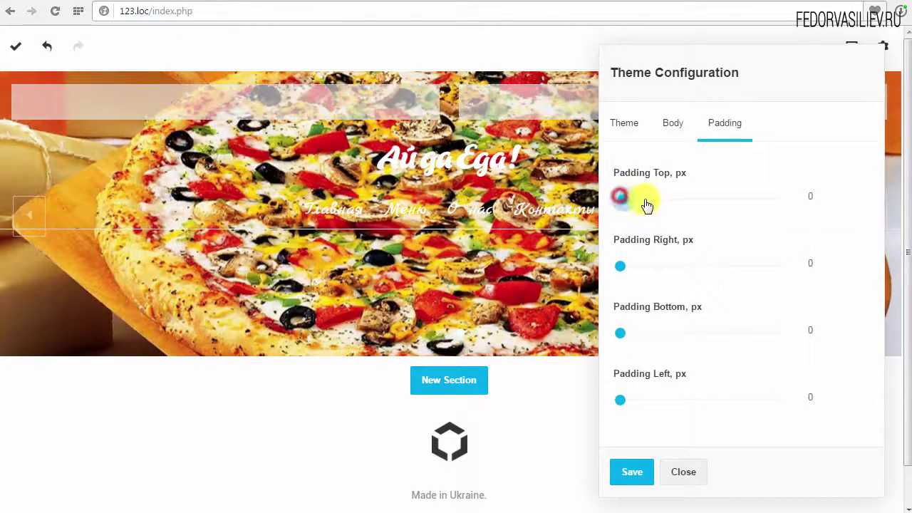
pyautogui.moveTo(646, 206); pyautogui.dragTo(611, 206)
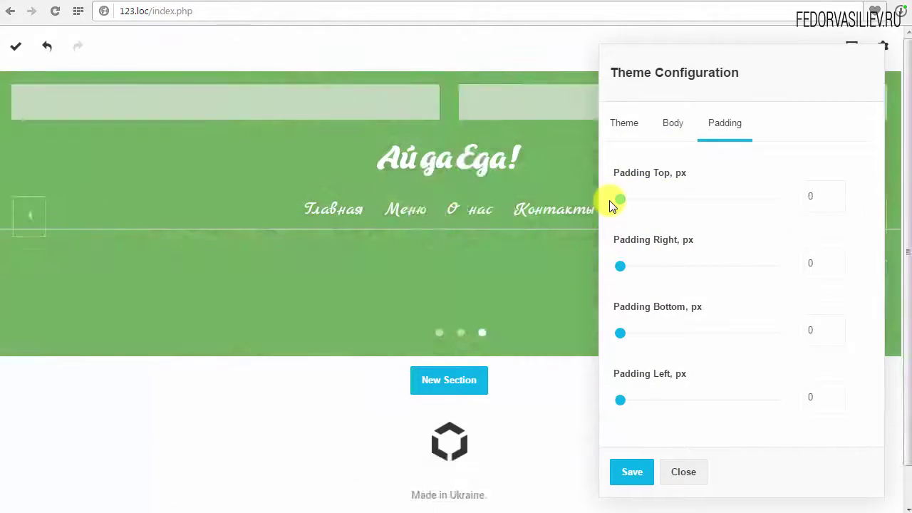
pyautogui.click(633, 471)
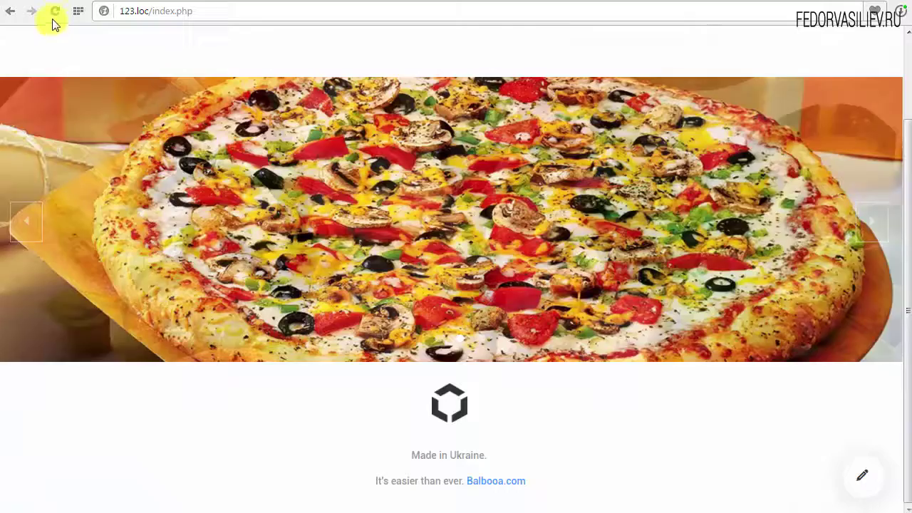
pyautogui.click(55, 12)
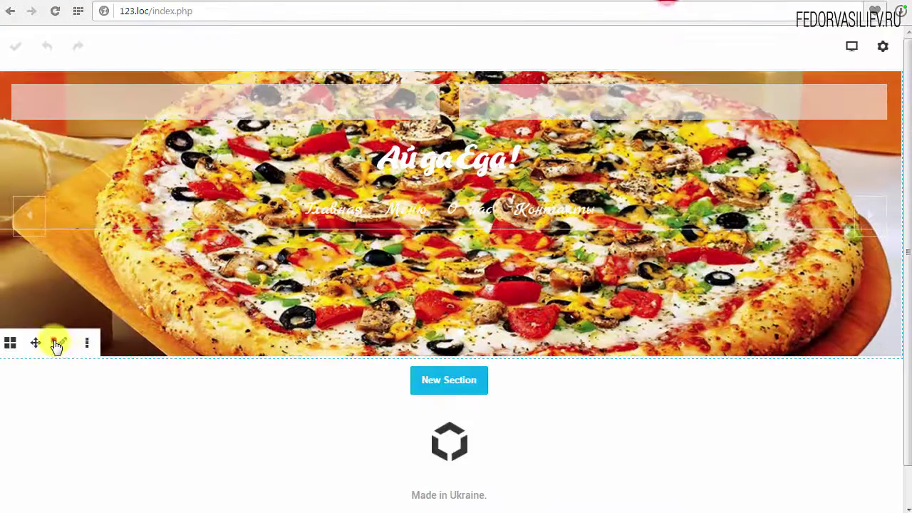
pyautogui.click(60, 345)
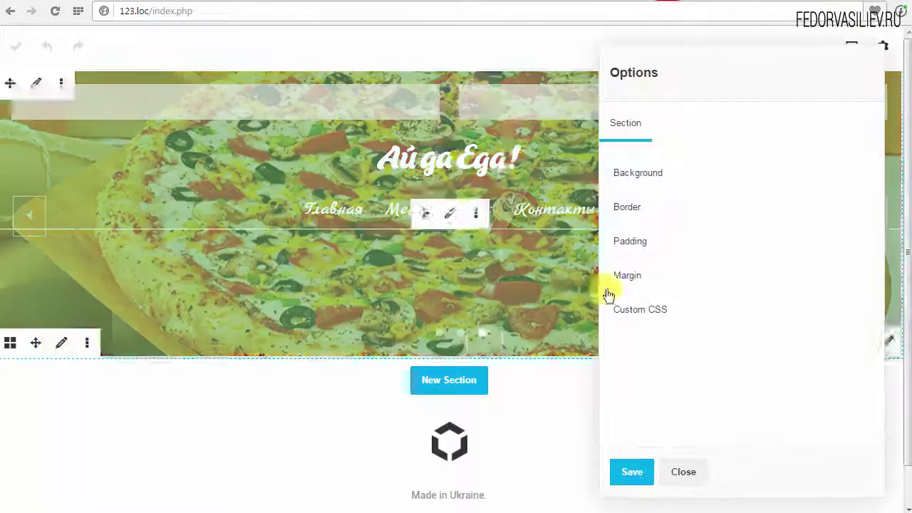
pyautogui.click(634, 207)
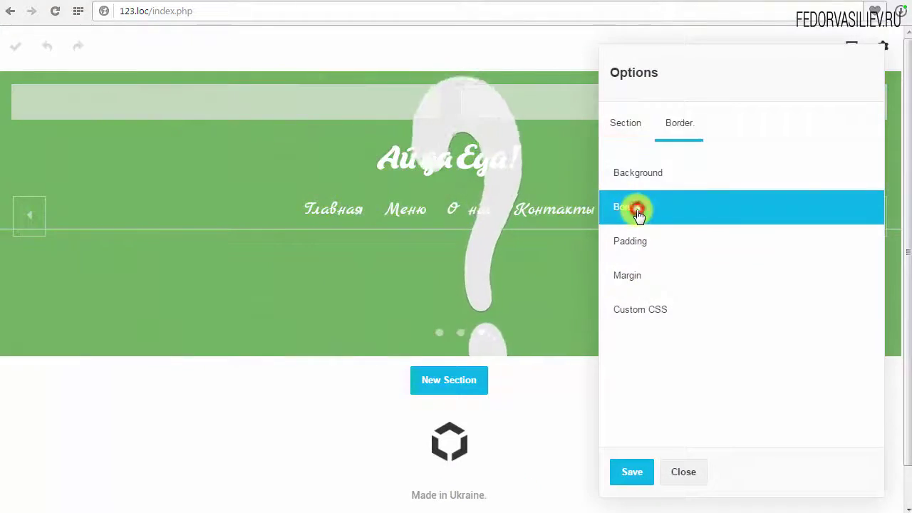
pyautogui.click(640, 134)
pyautogui.click(350, 366)
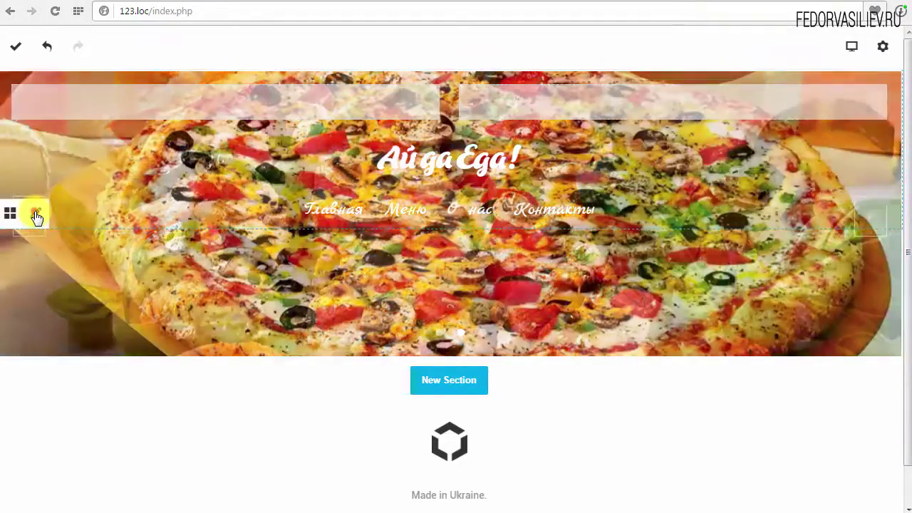
# Disable the bottom border of the header section and save its options
pyautogui.click(36, 215)
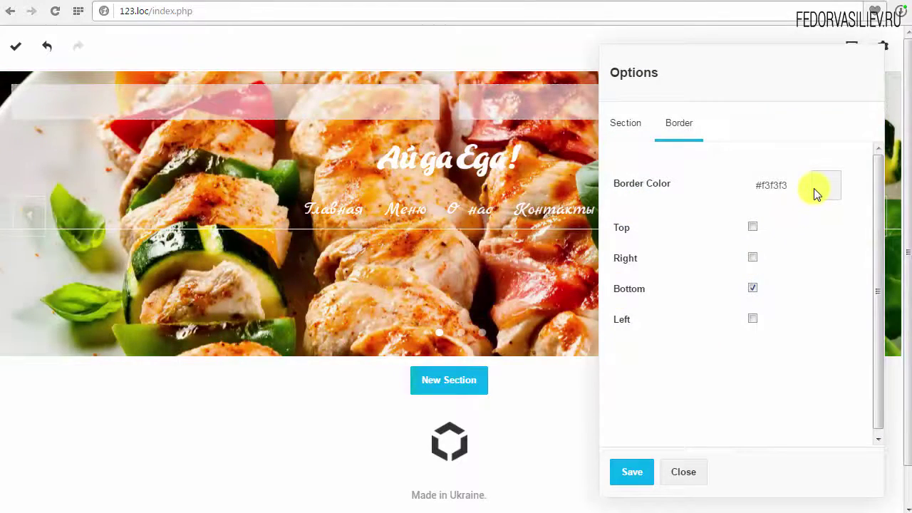
pyautogui.click(752, 289)
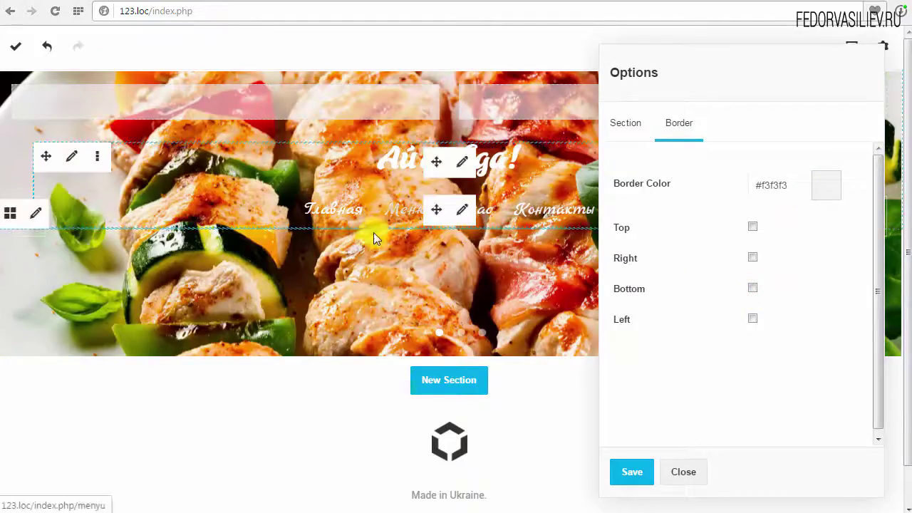
pyautogui.click(631, 470)
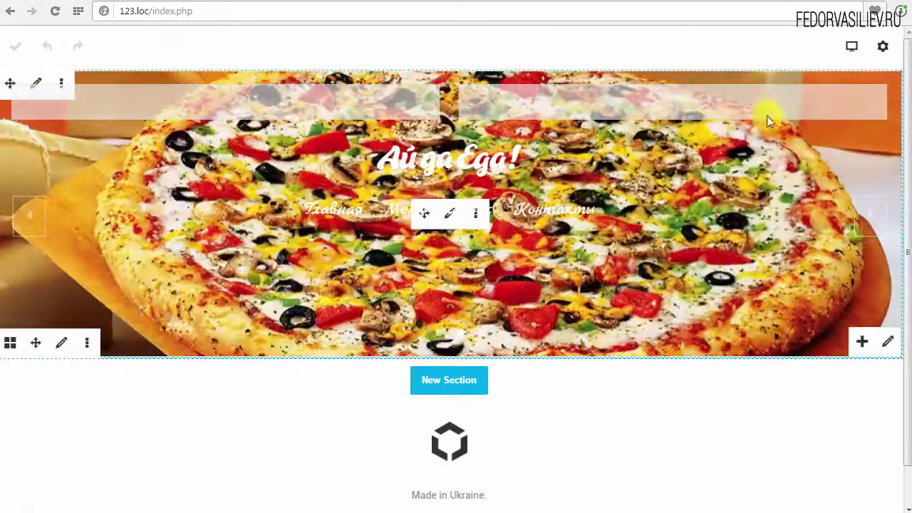
# Set the theme body's top padding to 10 px and save the theme configuration
pyautogui.click(883, 48)
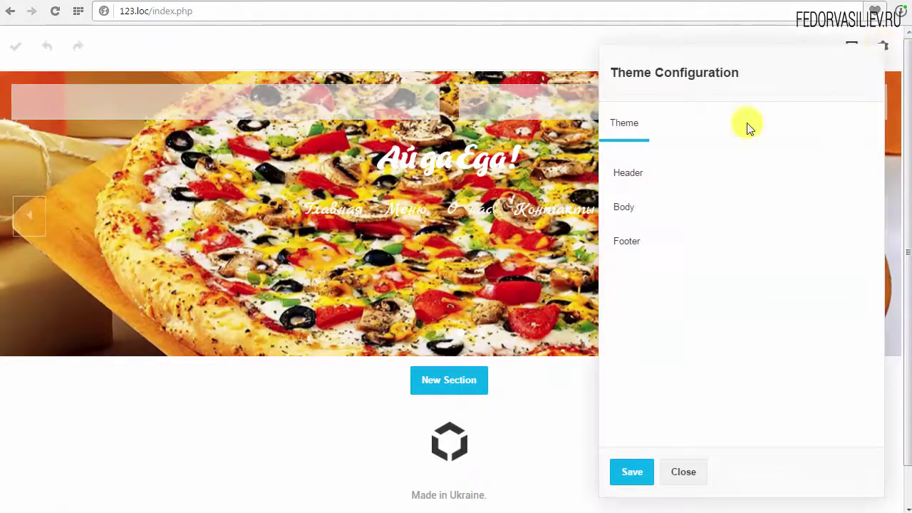
pyautogui.click(651, 206)
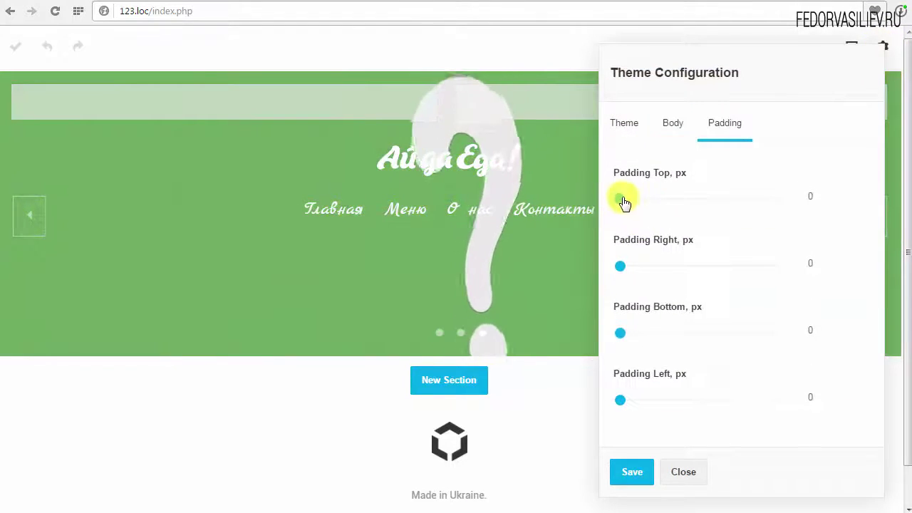
pyautogui.moveTo(620, 198)
pyautogui.mouseDown()
pyautogui.moveTo(698, 201)
pyautogui.moveTo(624, 206)
pyautogui.mouseUp()
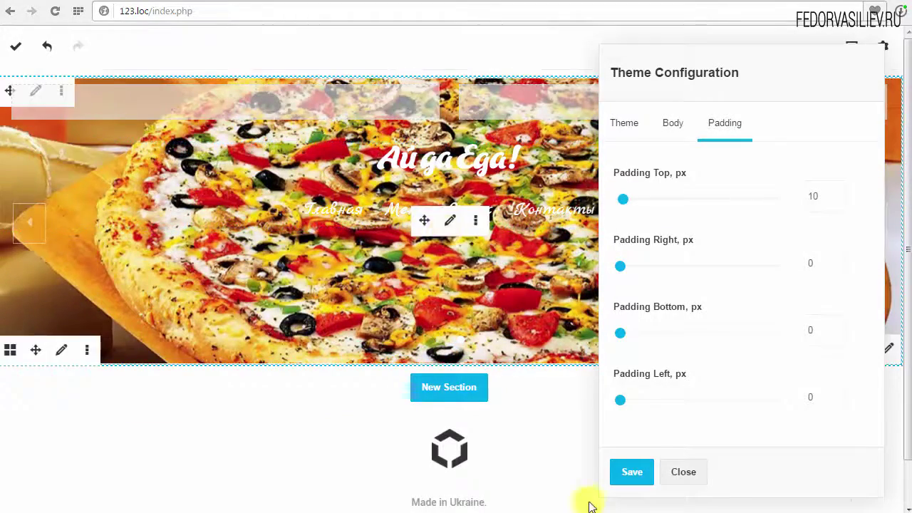
pyautogui.click(629, 474)
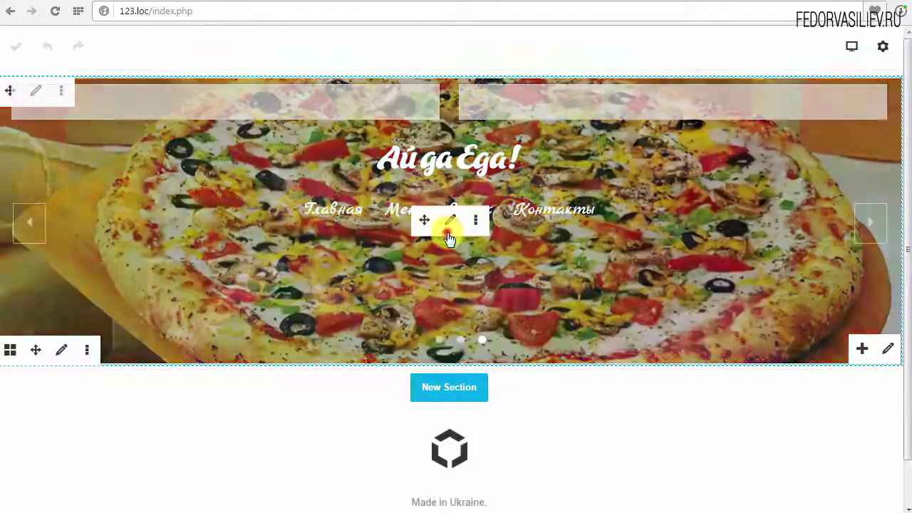
# Enable Fullscreen in the slideshow's options and save them
pyautogui.click(450, 229)
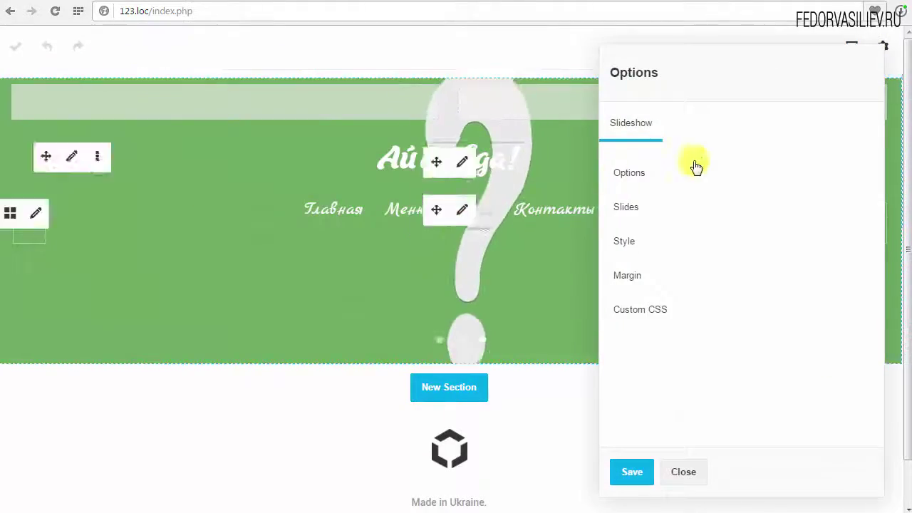
pyautogui.click(632, 177)
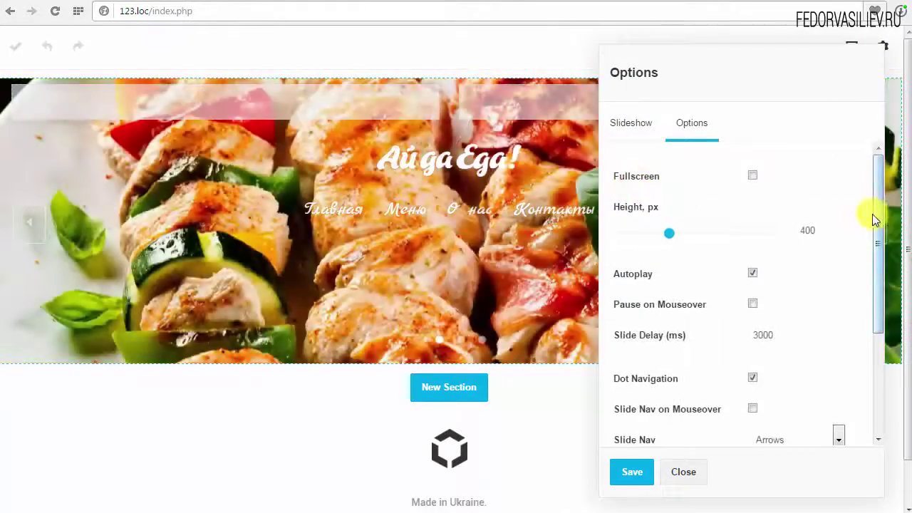
pyautogui.scroll(-1, 876, 241)
pyautogui.scroll(1, 879, 219)
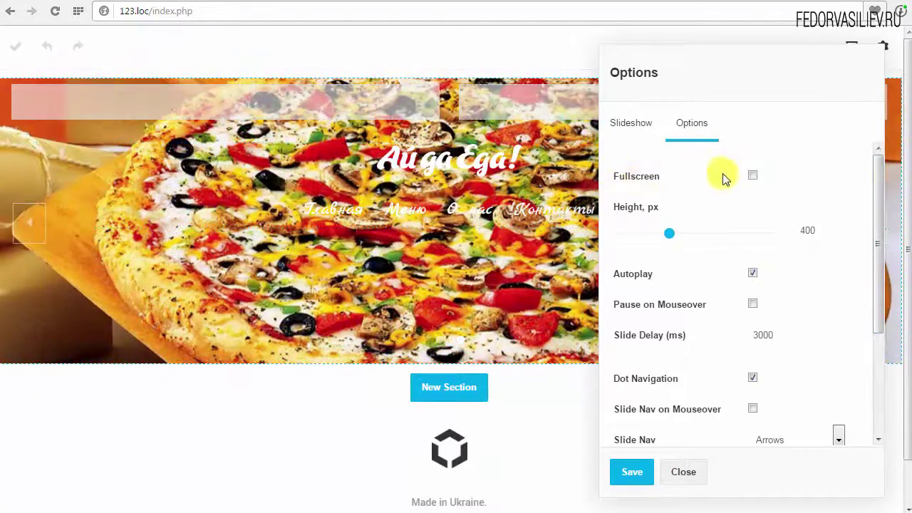
pyautogui.click(753, 177)
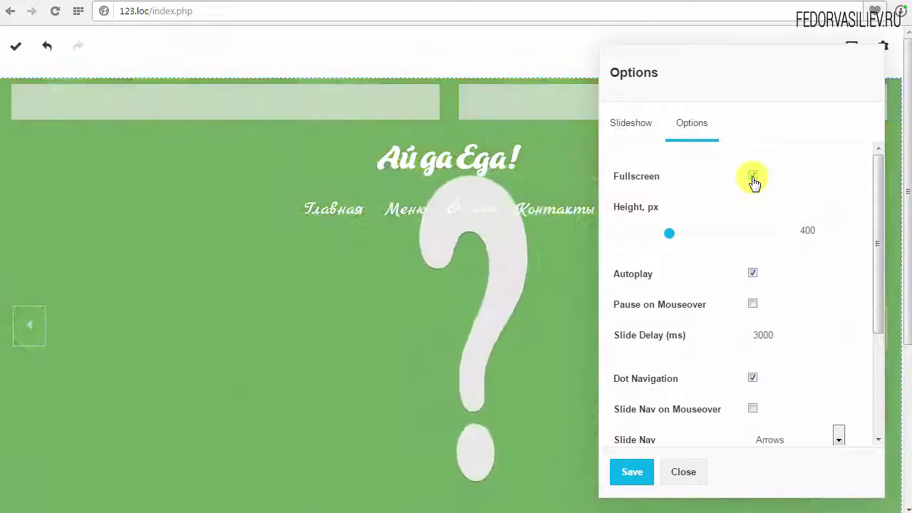
pyautogui.click(628, 476)
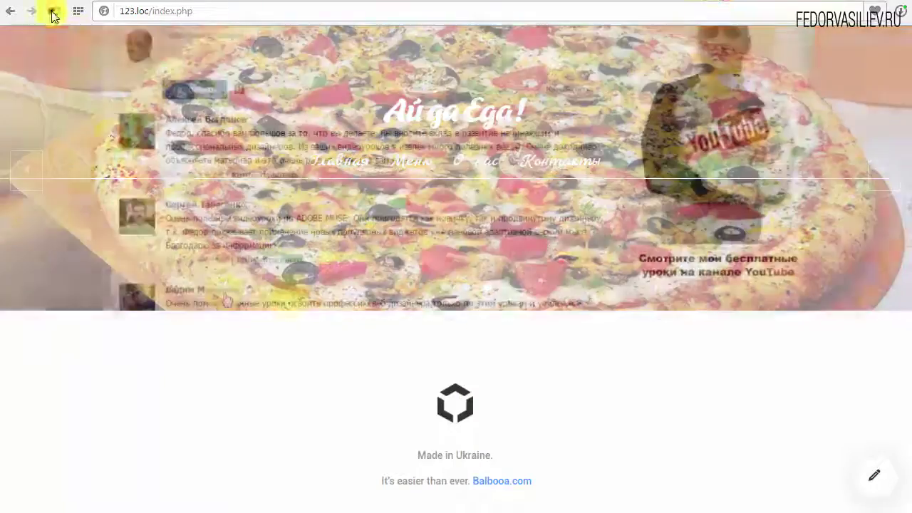
# Reload the published page and check the fullscreen slideshow behind the header
pyautogui.click(55, 11)
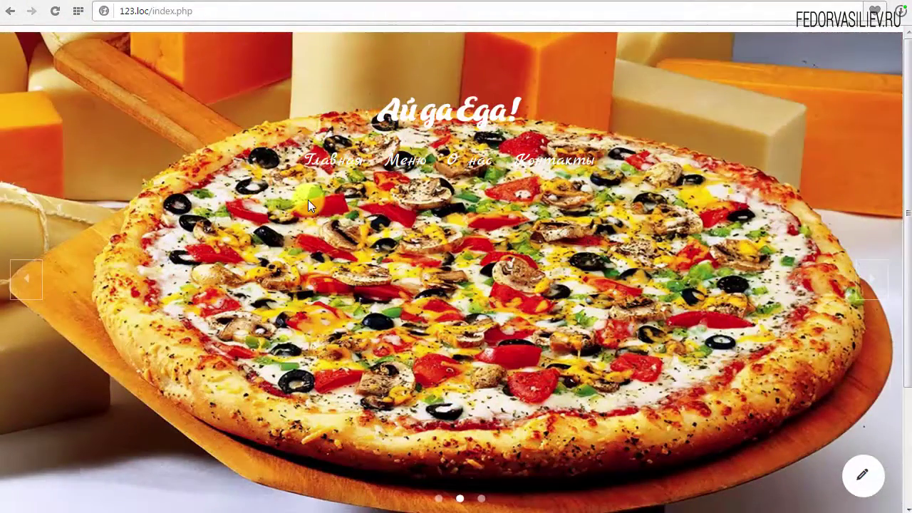
pyautogui.scroll(-2, 307, 200)
pyautogui.scroll(5, 308, 205)
pyautogui.press('F5')
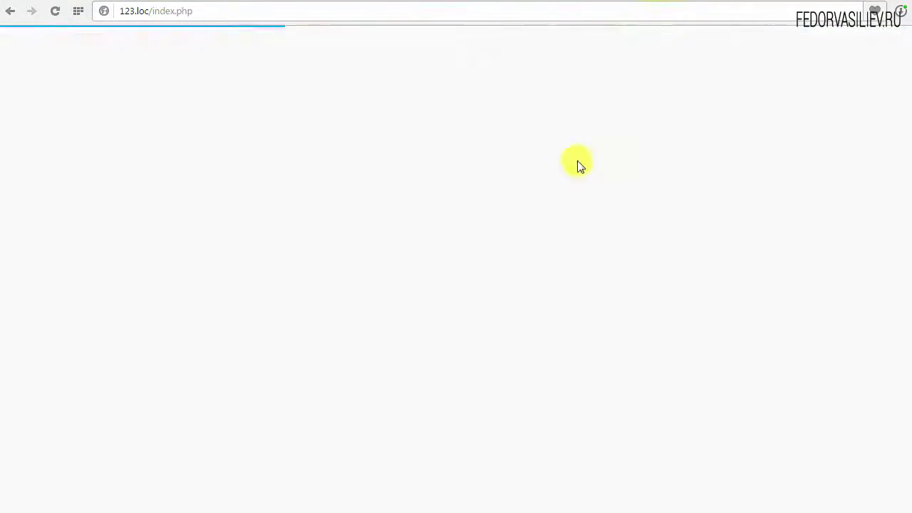
# Set the slideshow's height to 418 px with Fullscreen temporarily off, and re-enable Fullscreen
pyautogui.moveTo(464, 218)
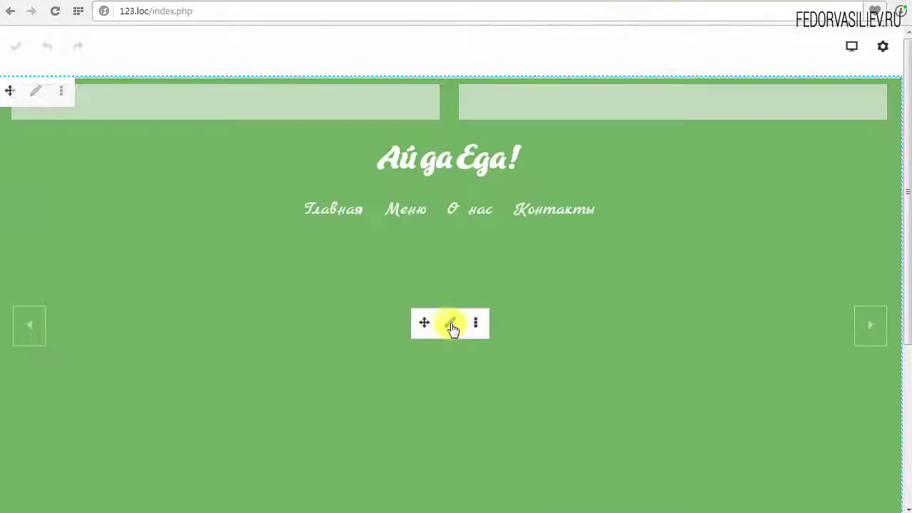
pyautogui.click(449, 321)
pyautogui.click(623, 180)
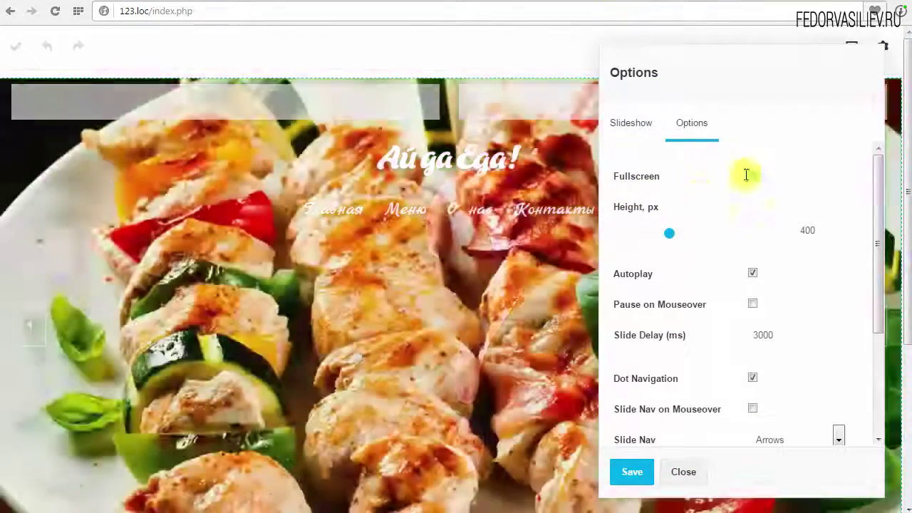
pyautogui.click(753, 175)
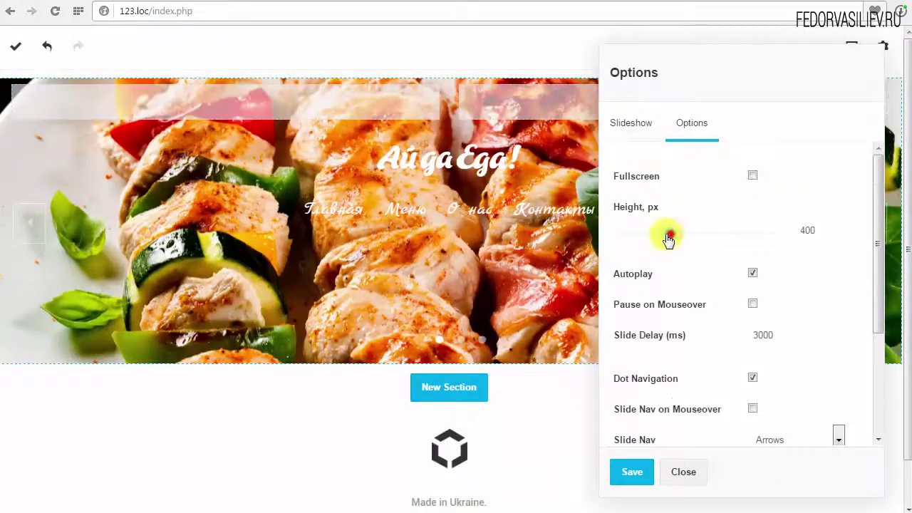
pyautogui.moveTo(669, 240)
pyautogui.mouseDown()
pyautogui.moveTo(637, 238)
pyautogui.moveTo(702, 237)
pyautogui.moveTo(676, 234)
pyautogui.mouseUp()
pyautogui.click(751, 175)
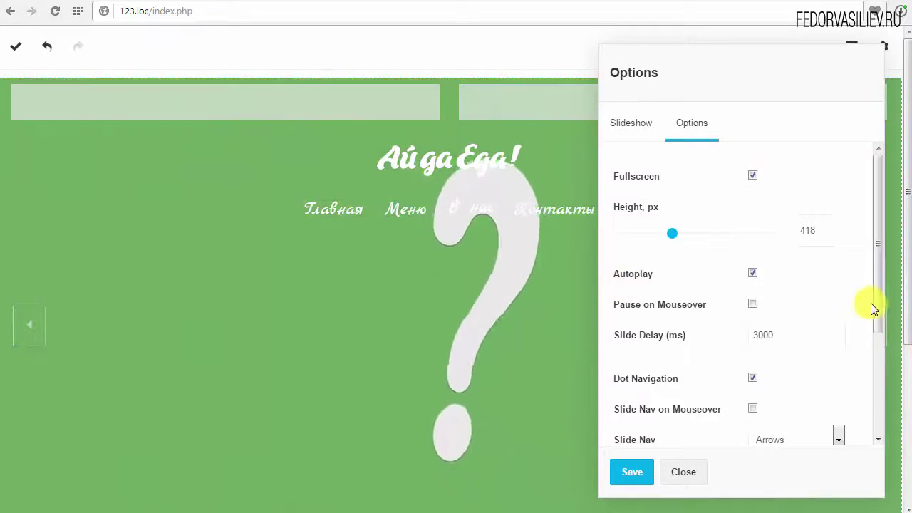
# Enable Pause on Mouseover for the slideshow while keeping Autoplay on
pyautogui.moveTo(880, 306); pyautogui.dragTo(871, 353)
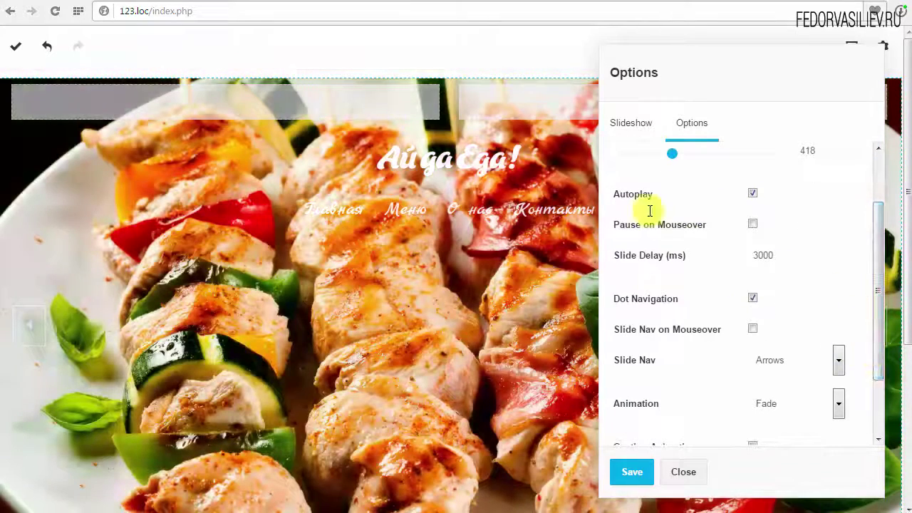
pyautogui.click(752, 195)
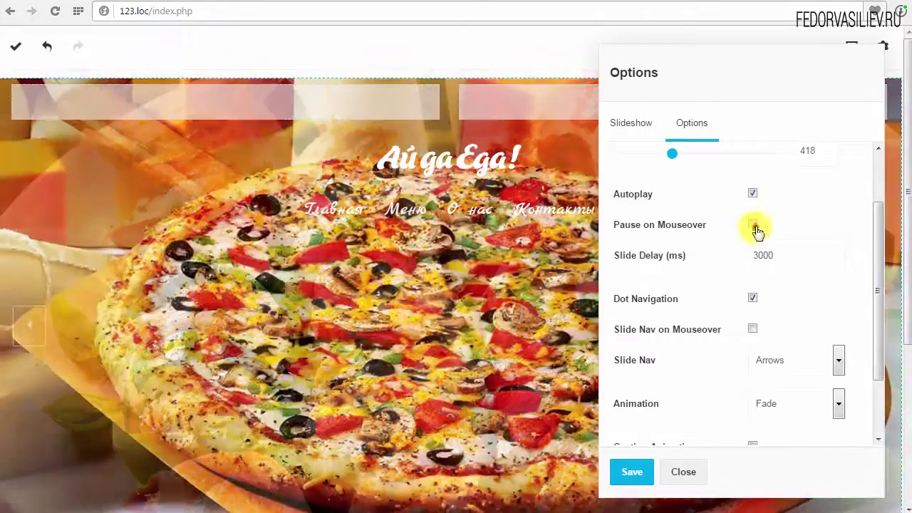
pyautogui.click(753, 225)
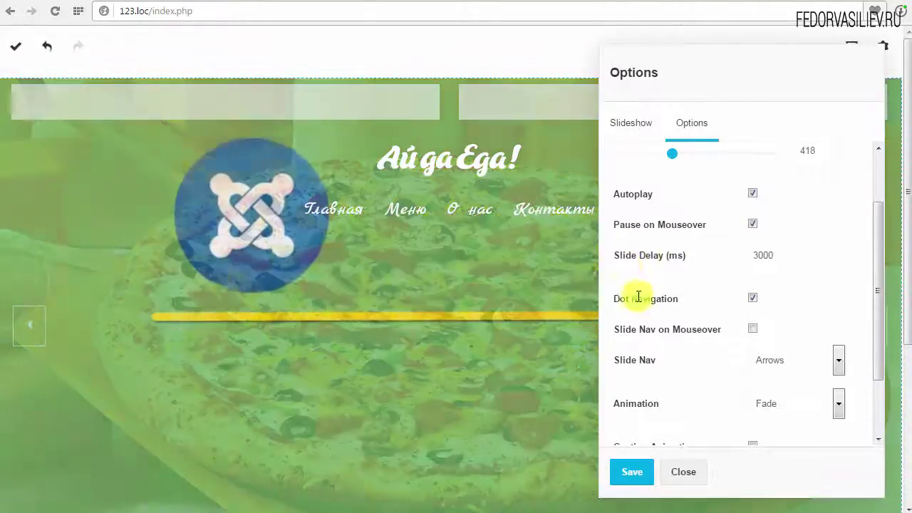
# Set the slideshow's Slide Delay to 5000 ms
pyautogui.moveTo(687, 258); pyautogui.dragTo(631, 261)
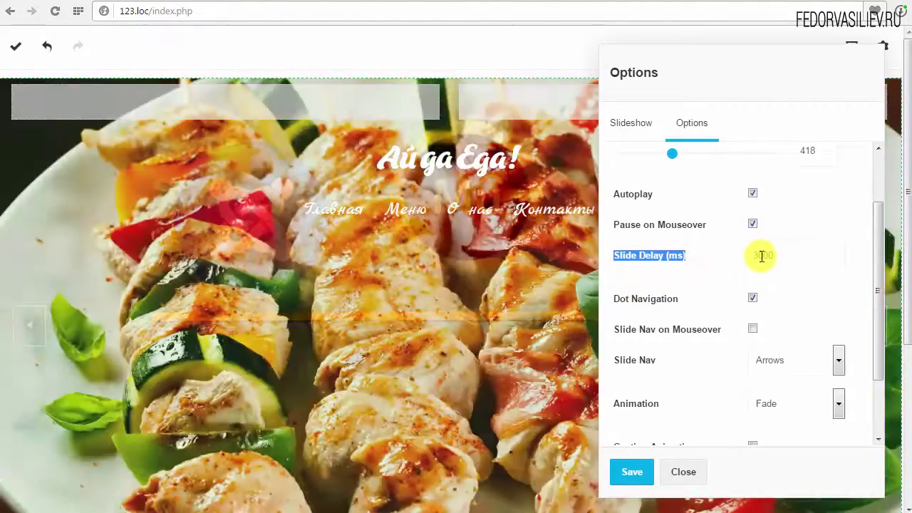
pyautogui.click(761, 256)
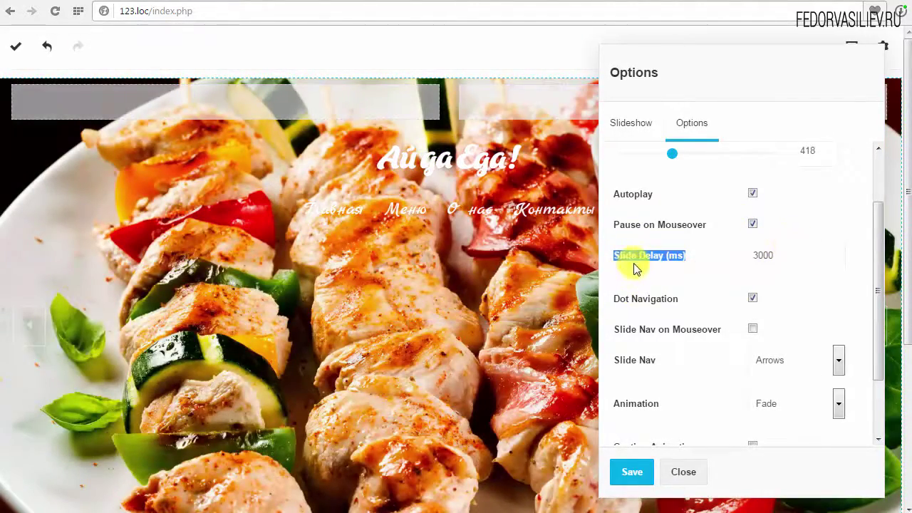
pyautogui.click(754, 256)
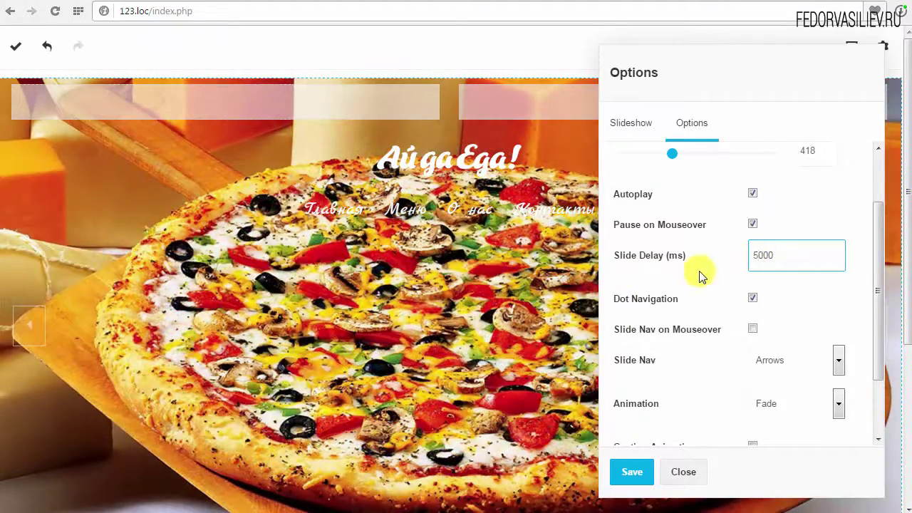
# Try the Slide Nav on Mouseover option for the slideshow and close its options
pyautogui.scroll(-1, 677, 299)
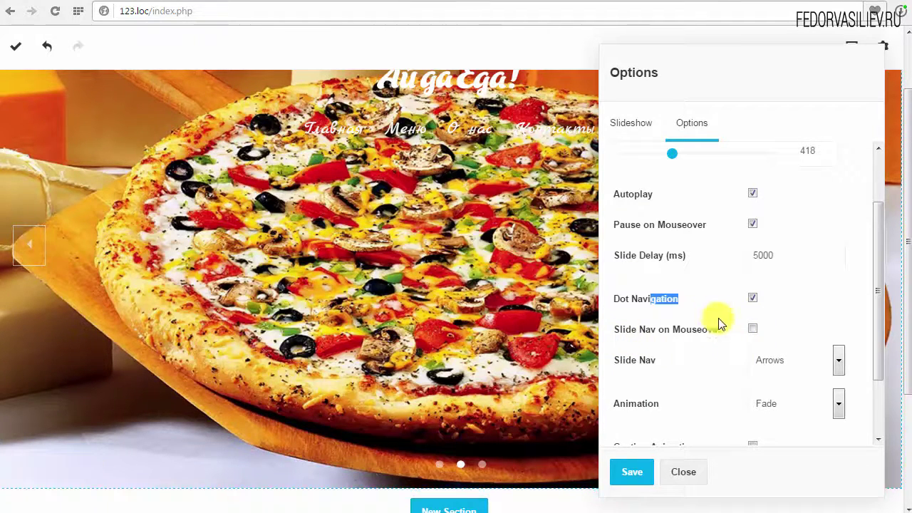
pyautogui.click(753, 330)
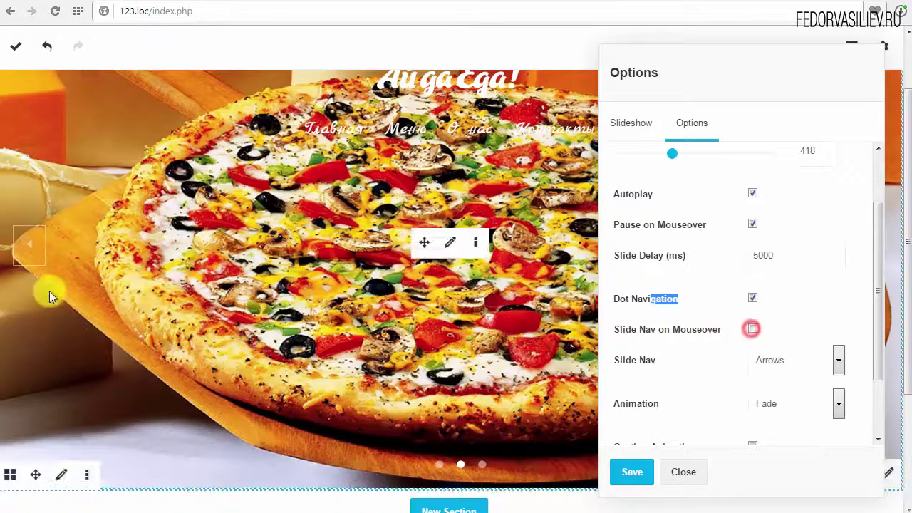
pyautogui.scroll(-1, 670, 274)
pyautogui.tripleClick(670, 274)
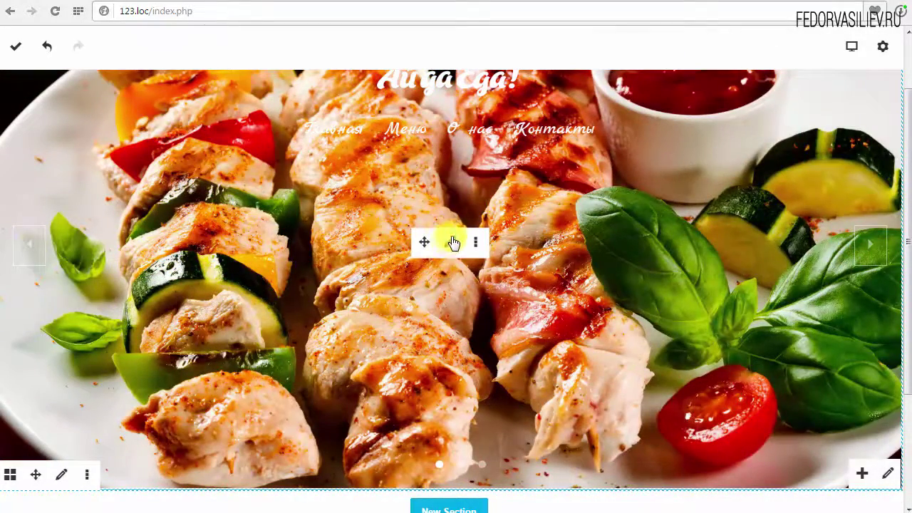
# Set the slideshow's Slide Nav to arrows with thumbnails and try the previous and next arrows on the page
pyautogui.click(452, 242)
pyautogui.click(630, 175)
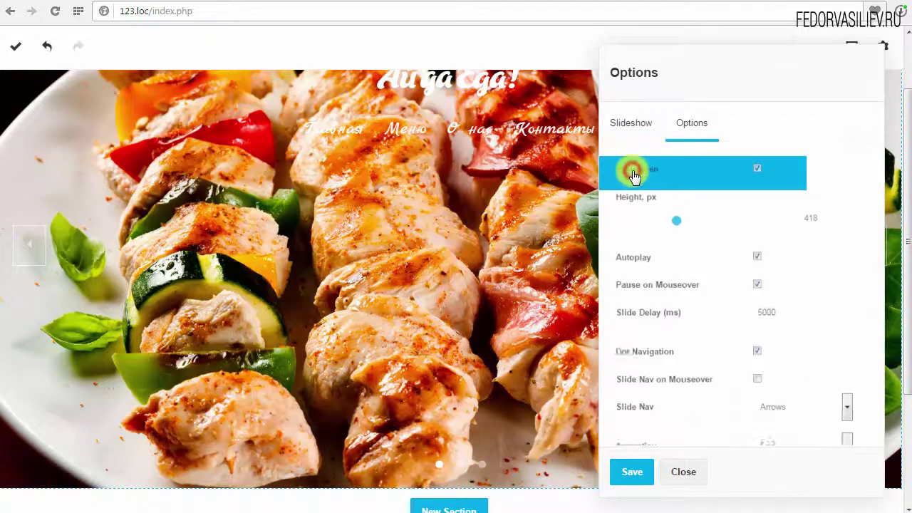
pyautogui.scroll(-5, 721, 229)
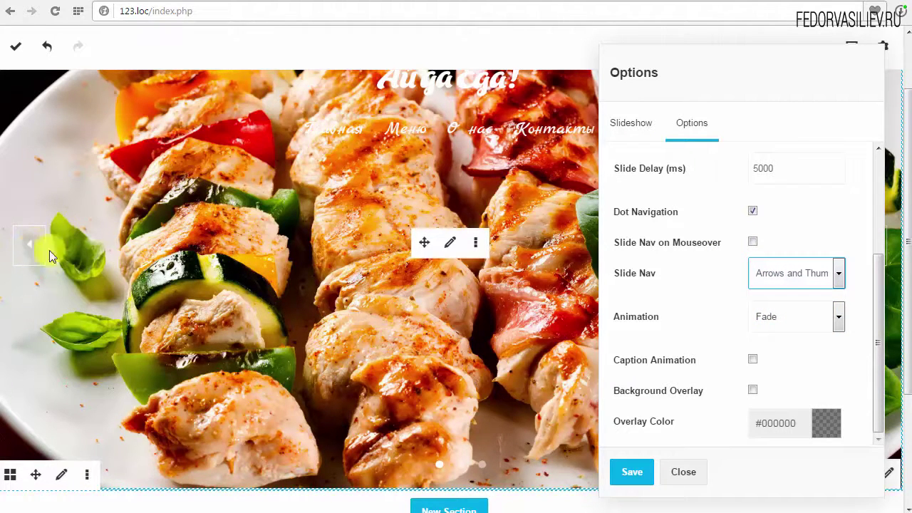
pyautogui.click(455, 314)
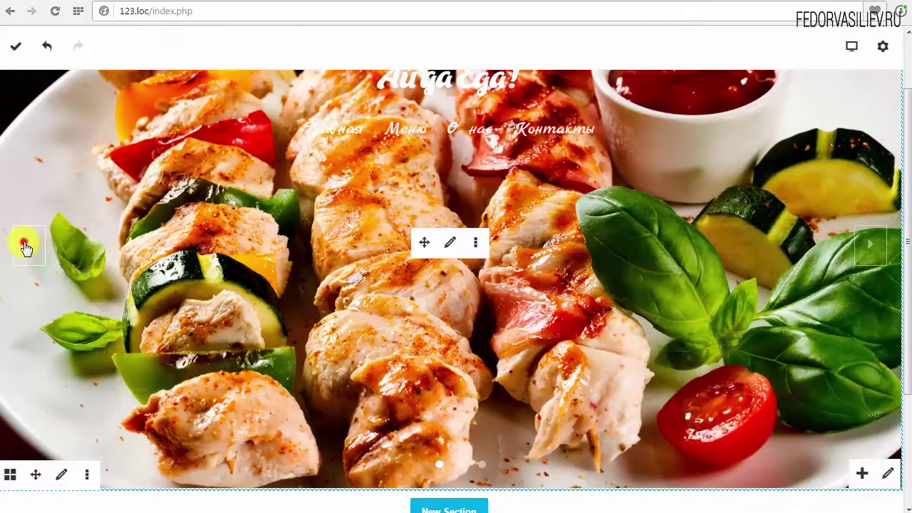
pyautogui.click(25, 247)
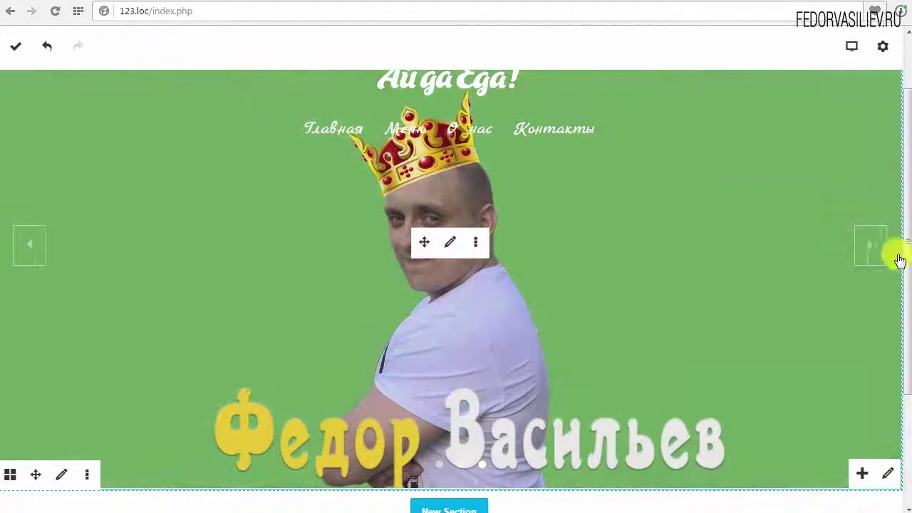
pyautogui.click(871, 250)
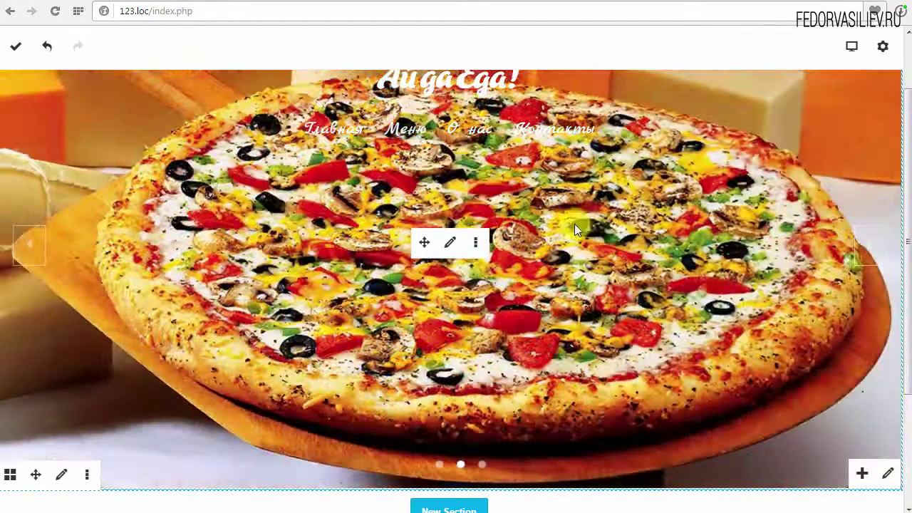
# Reopen the slideshow's options and set Animation to Ken Burns
pyautogui.click(447, 245)
pyautogui.click(634, 178)
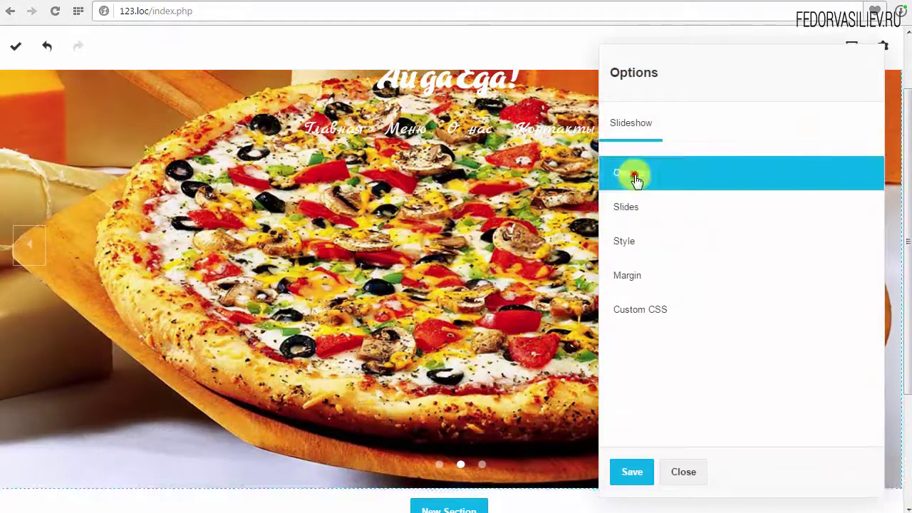
pyautogui.scroll(-2, 825, 304)
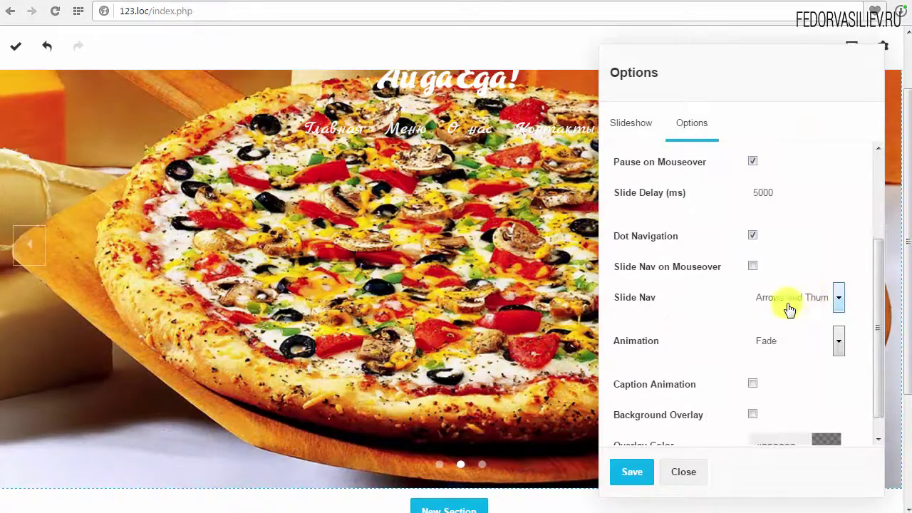
pyautogui.scroll(-1, 682, 346)
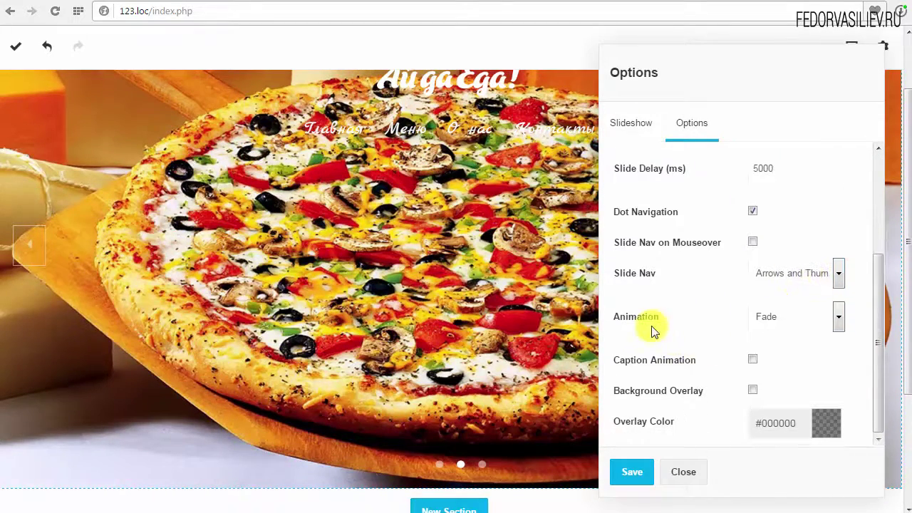
pyautogui.click(793, 324)
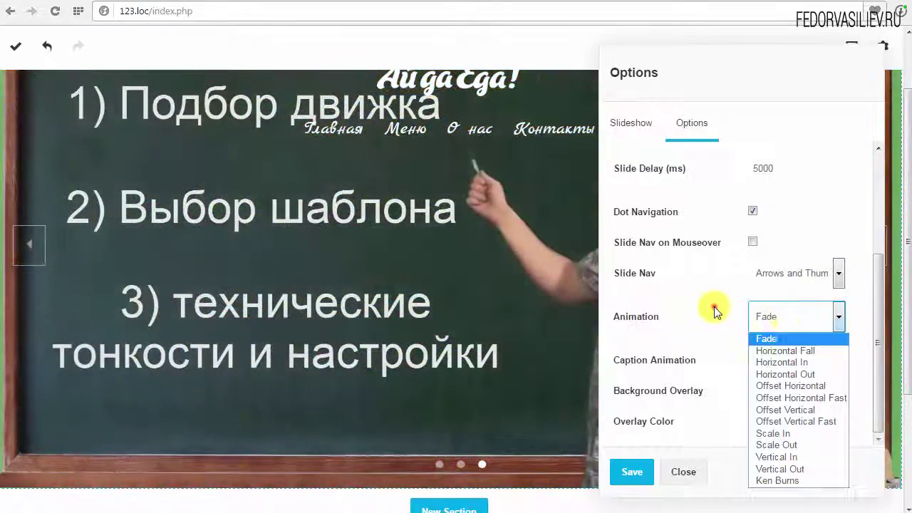
pyautogui.click(714, 307)
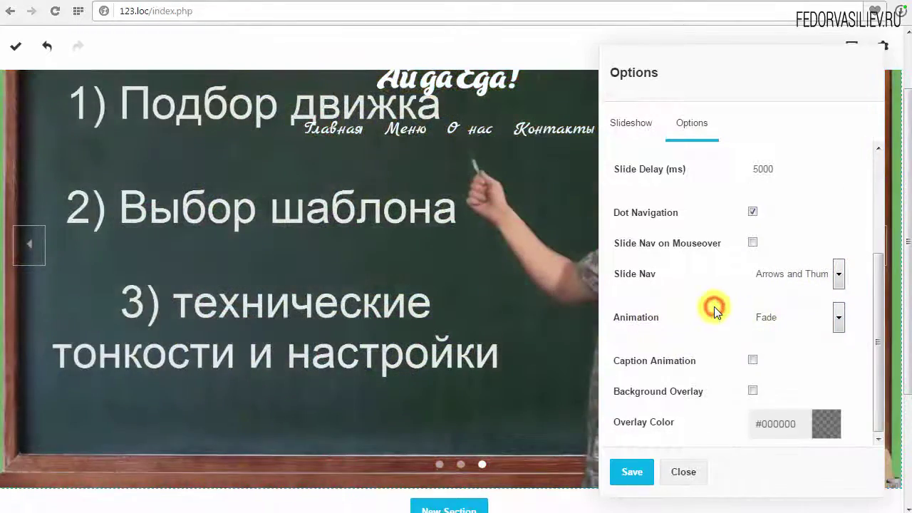
pyautogui.scroll(1, 655, 299)
pyautogui.scroll(-1, 655, 299)
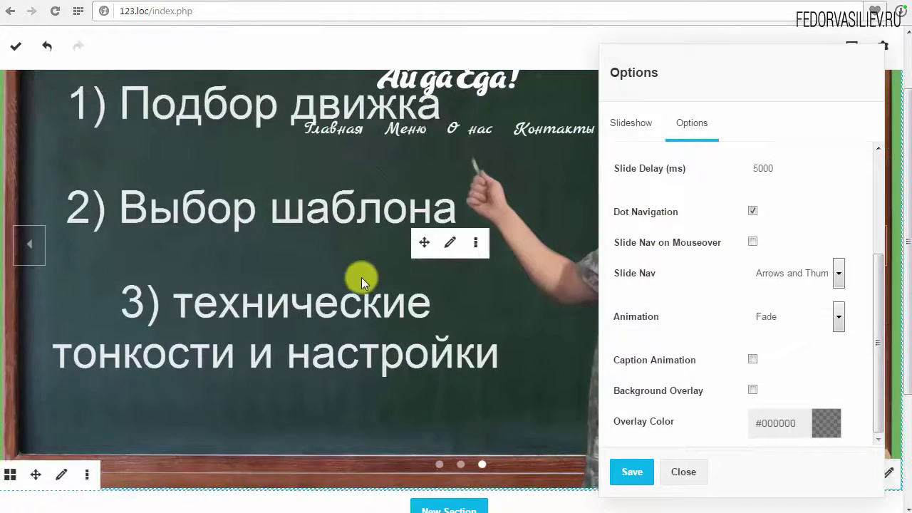
pyautogui.click(787, 325)
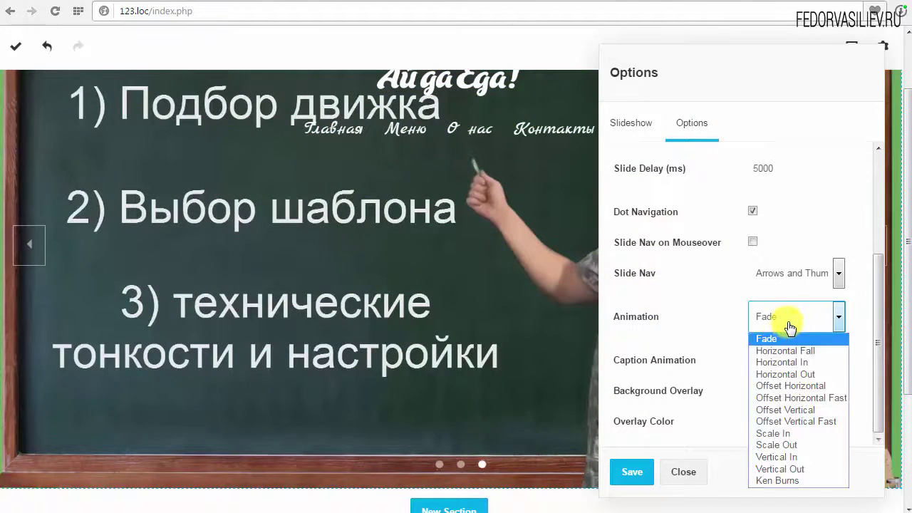
pyautogui.click(782, 484)
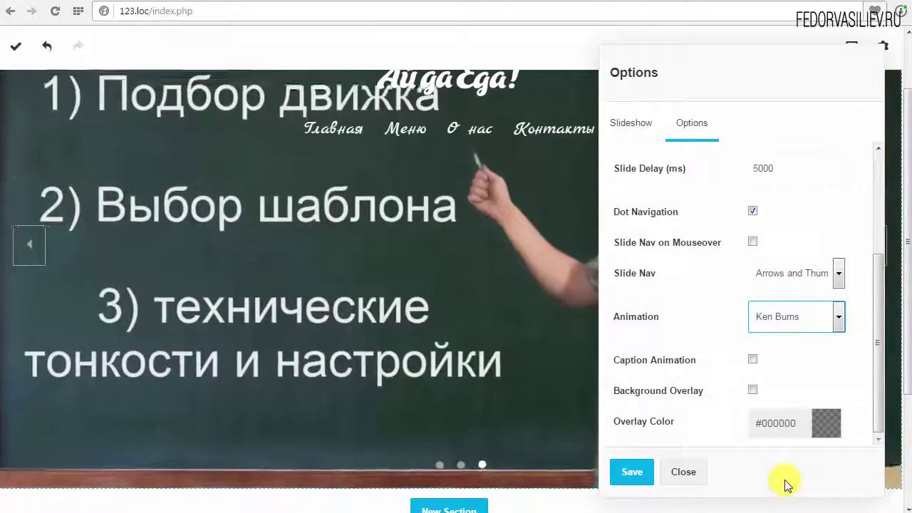
pyautogui.click(782, 316)
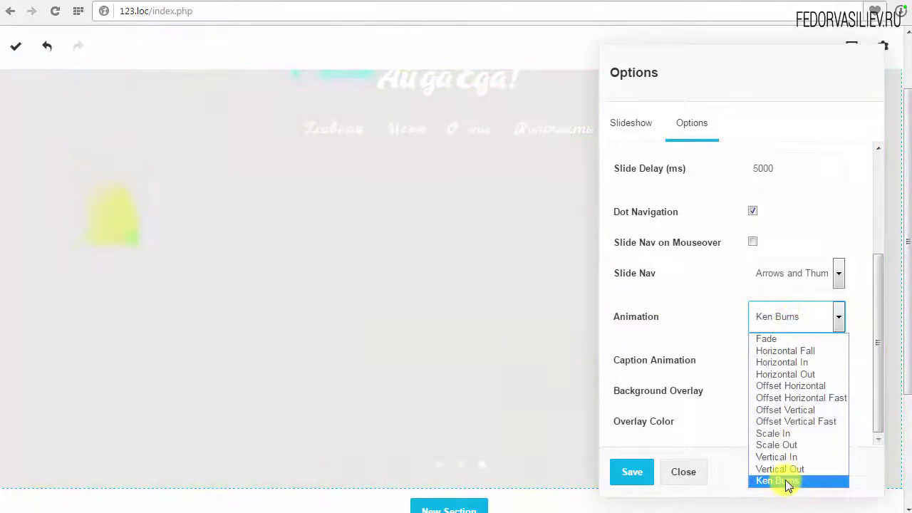
pyautogui.click(777, 480)
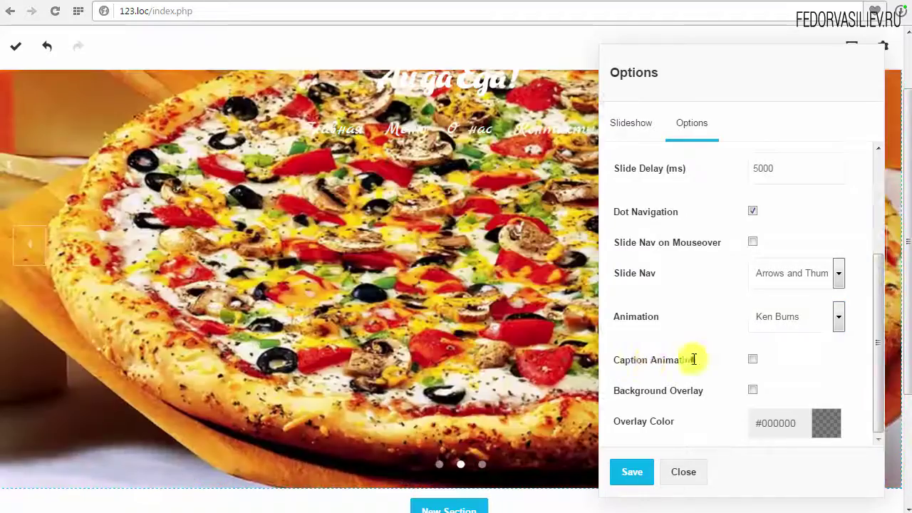
# Try the slideshow's Caption Animation option
pyautogui.moveTo(694, 360); pyautogui.dragTo(633, 360)
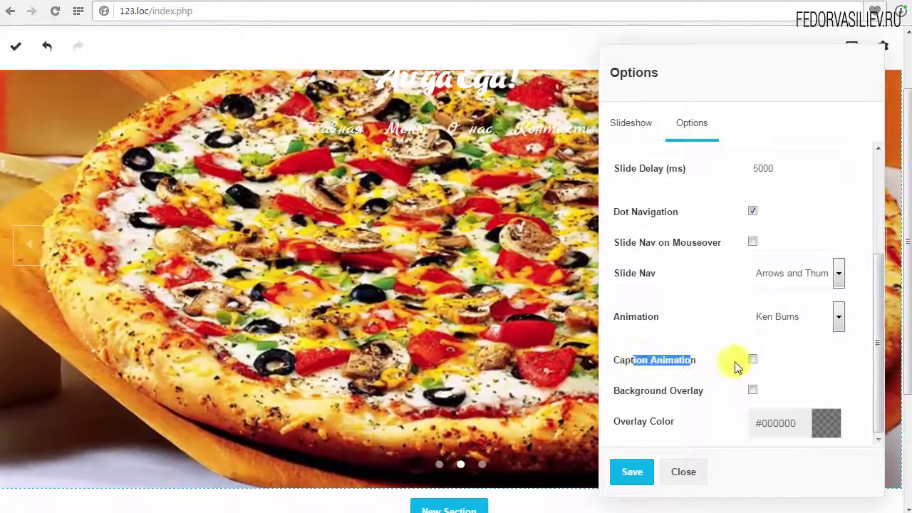
pyautogui.click(753, 360)
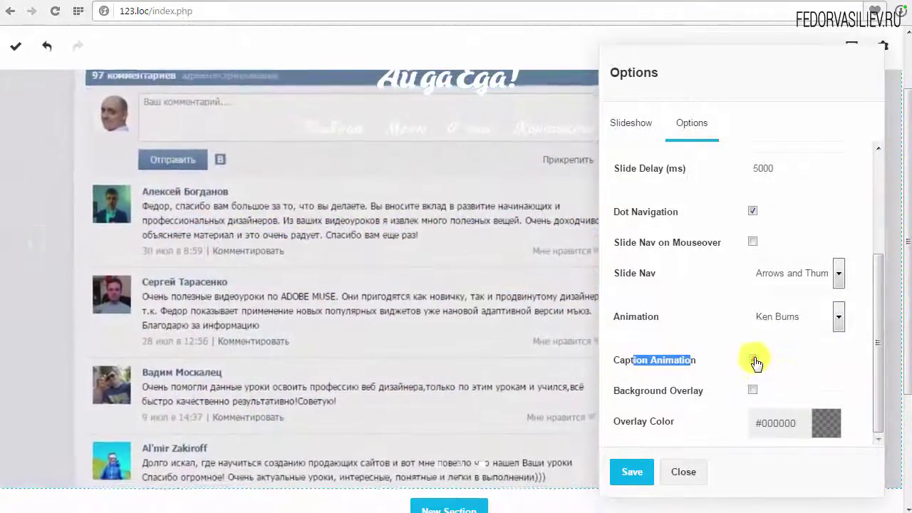
pyautogui.click(628, 361)
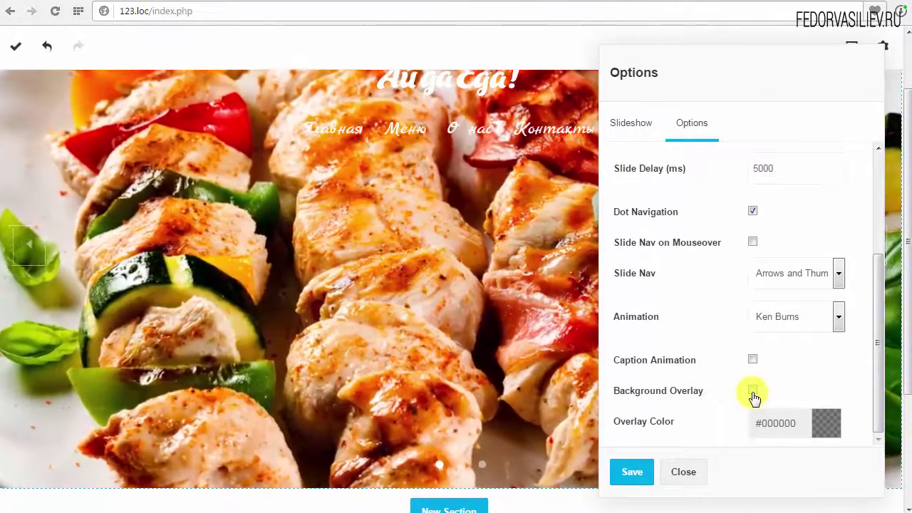
# Enable Background Overlay for the slideshow with the semi-transparent #000000 overlay colour and save the options
pyautogui.click(753, 393)
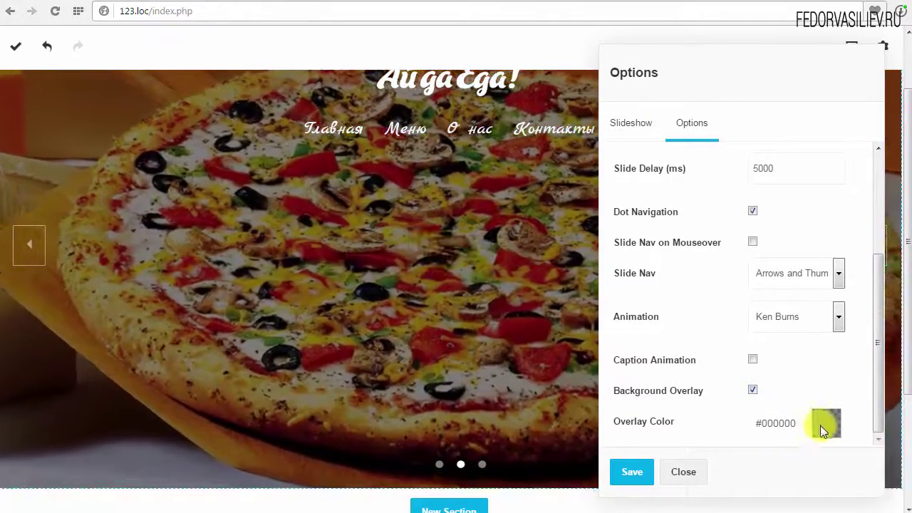
pyautogui.click(834, 427)
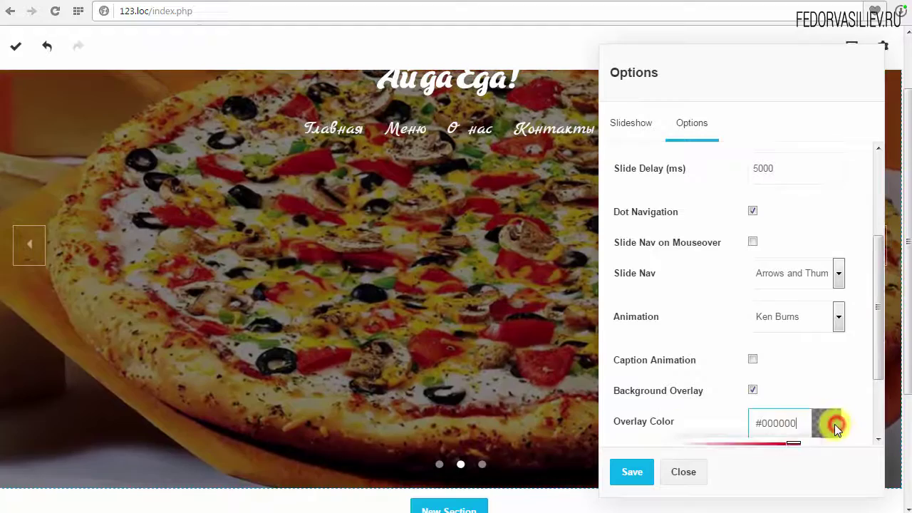
pyautogui.click(875, 401)
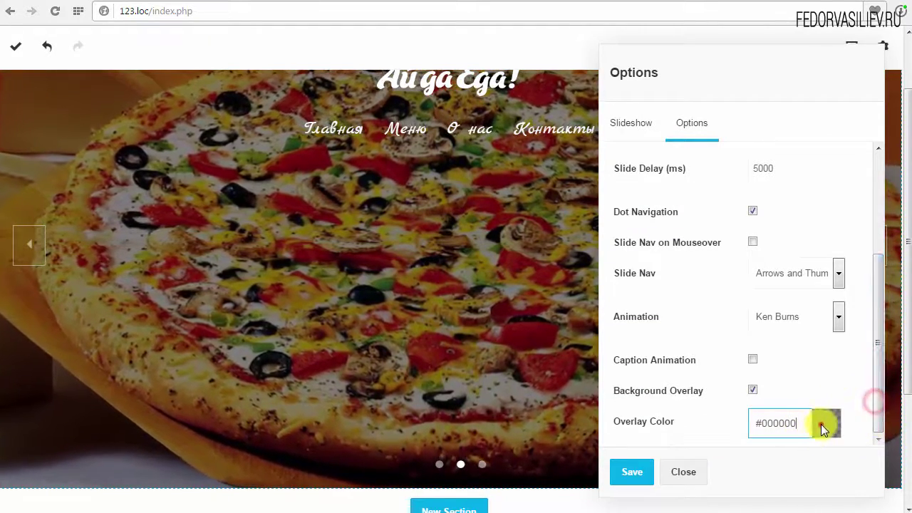
pyautogui.scroll(-3, 752, 427)
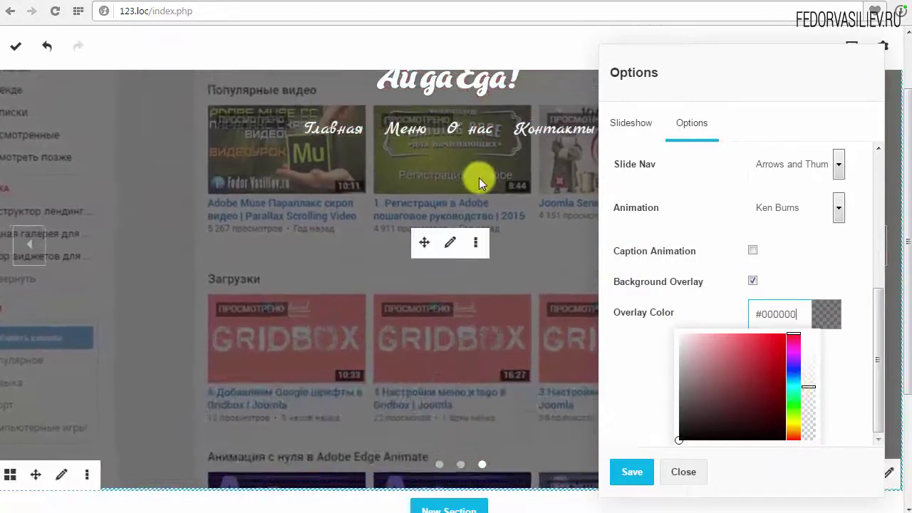
pyautogui.click(716, 320)
pyautogui.click(632, 472)
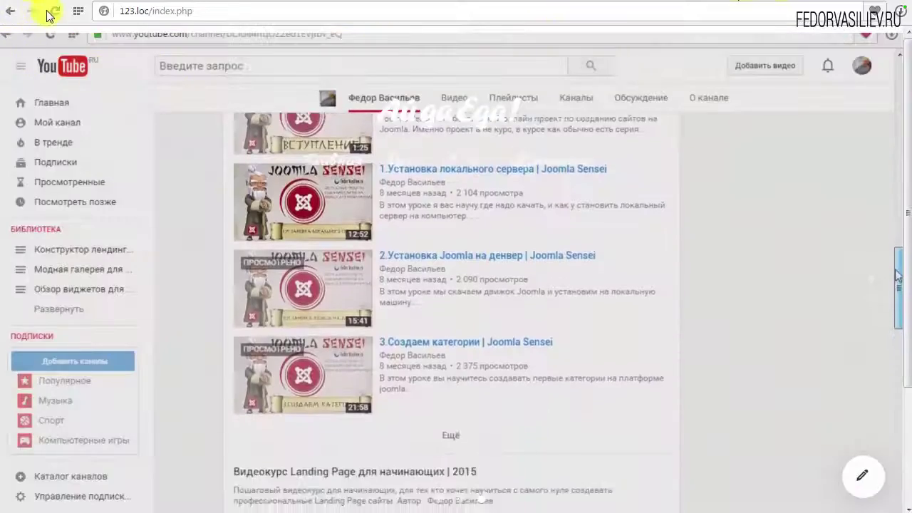
# Reload the published page and check the darkened slideshow, its thumbnail previews and its previous and next navigation
pyautogui.click(53, 10)
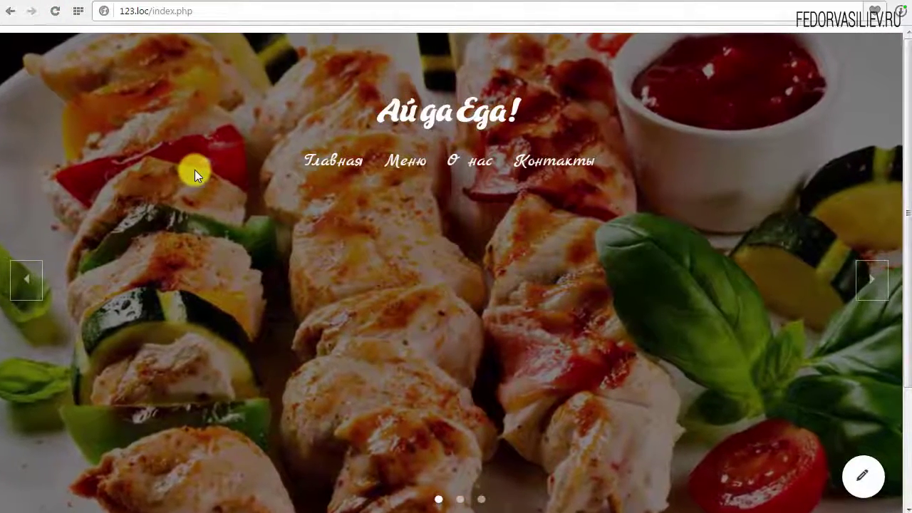
pyautogui.click(871, 279)
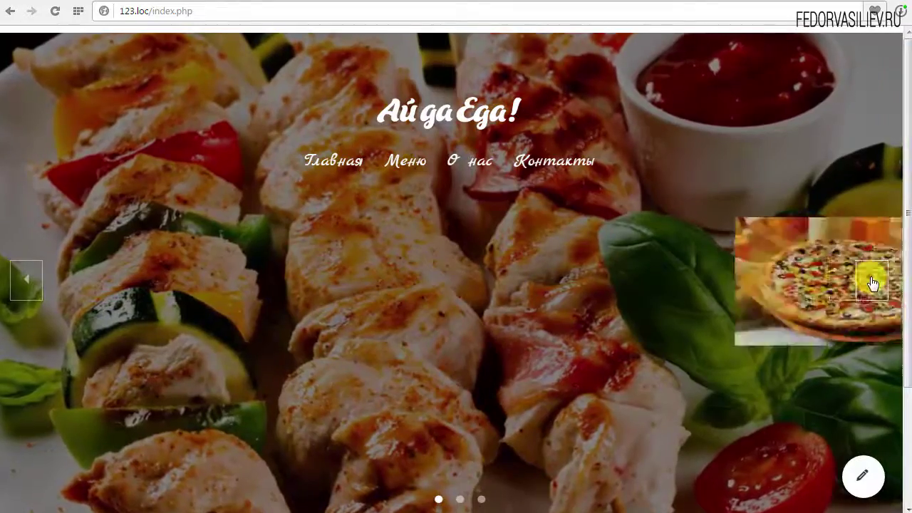
pyautogui.click(32, 280)
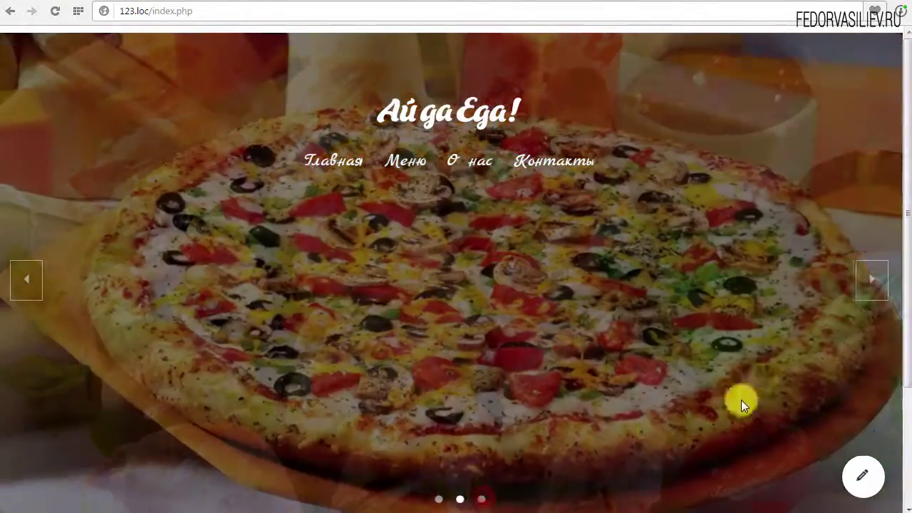
pyautogui.scroll(-3, 739, 230)
pyautogui.scroll(3, 738, 233)
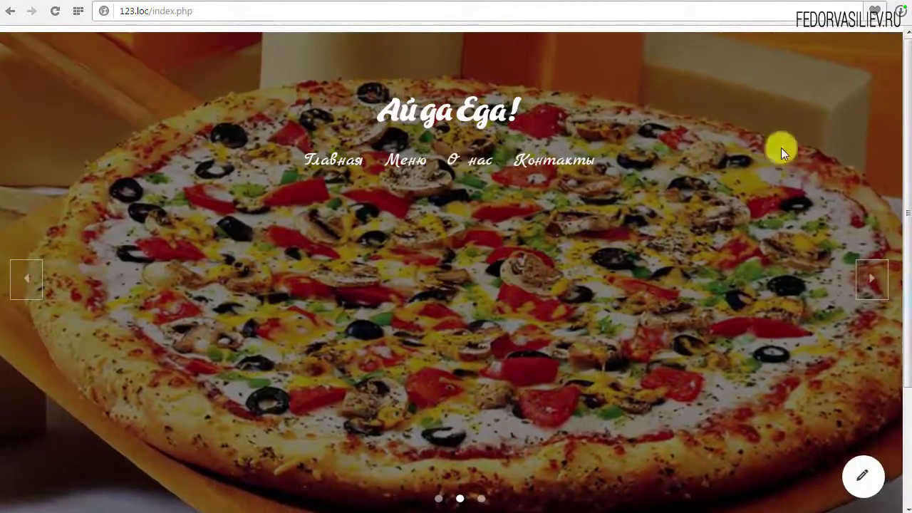
pyautogui.click(871, 289)
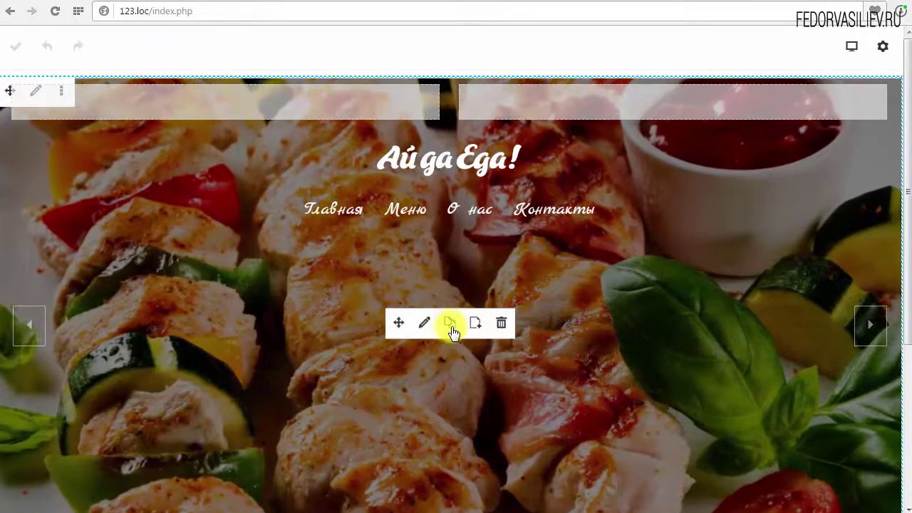
pyautogui.scroll(-1, 455, 394)
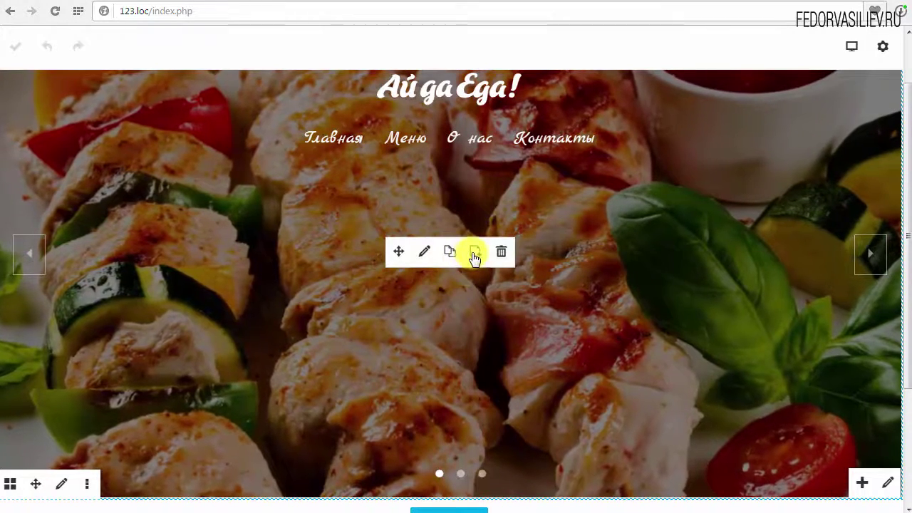
# Save the slideshow to the library with the title галерея as a global item
pyautogui.click(475, 252)
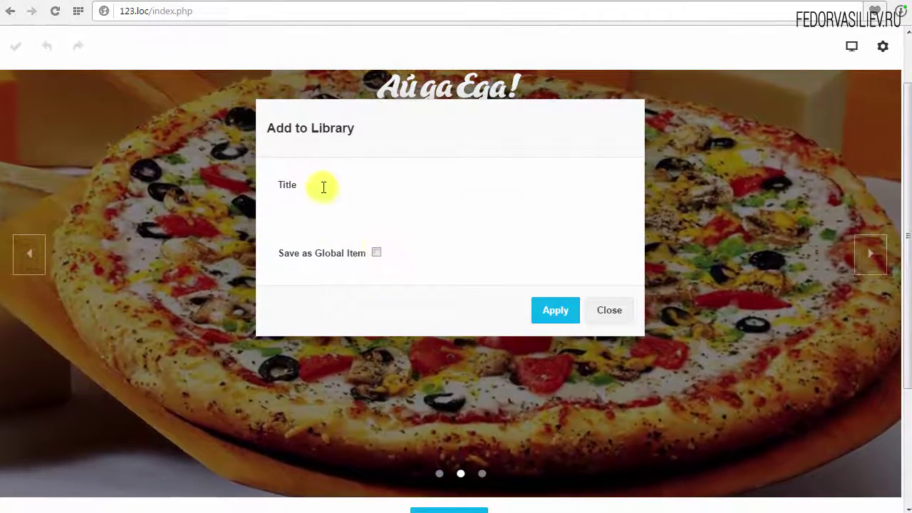
pyautogui.click(331, 219)
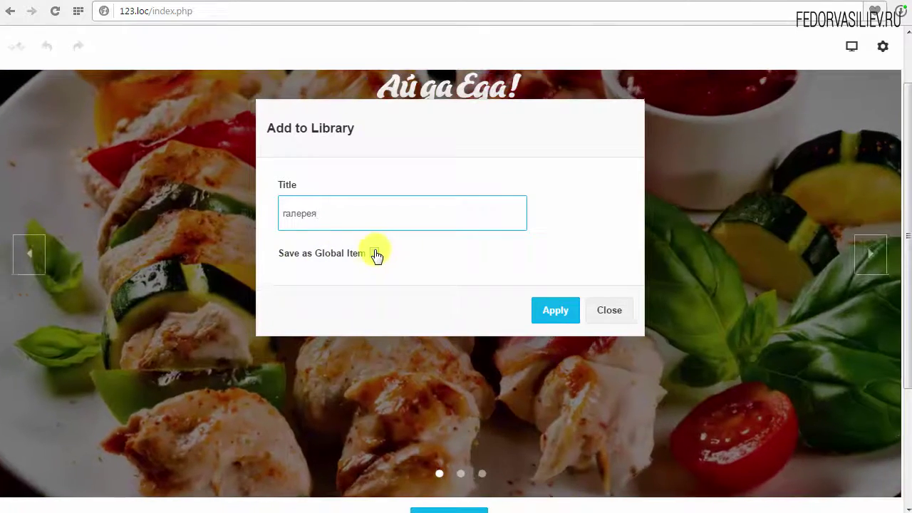
pyautogui.click(375, 253)
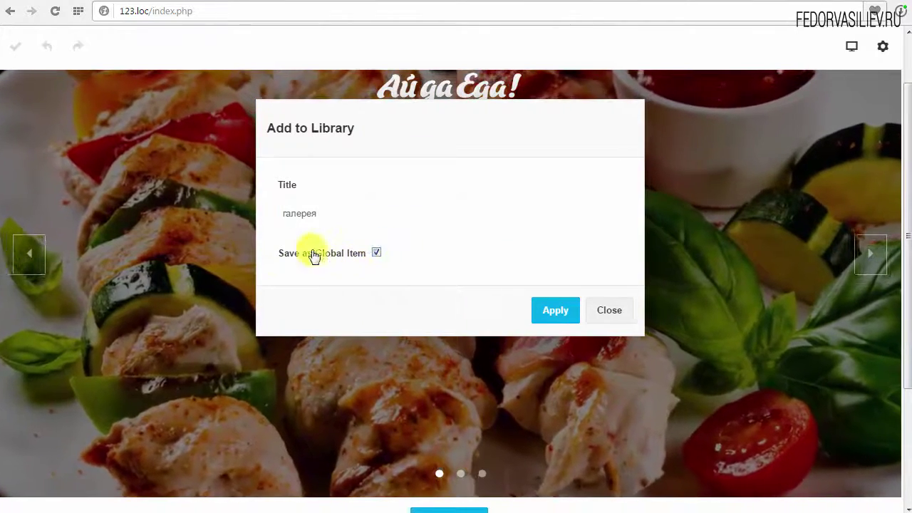
pyautogui.click(551, 313)
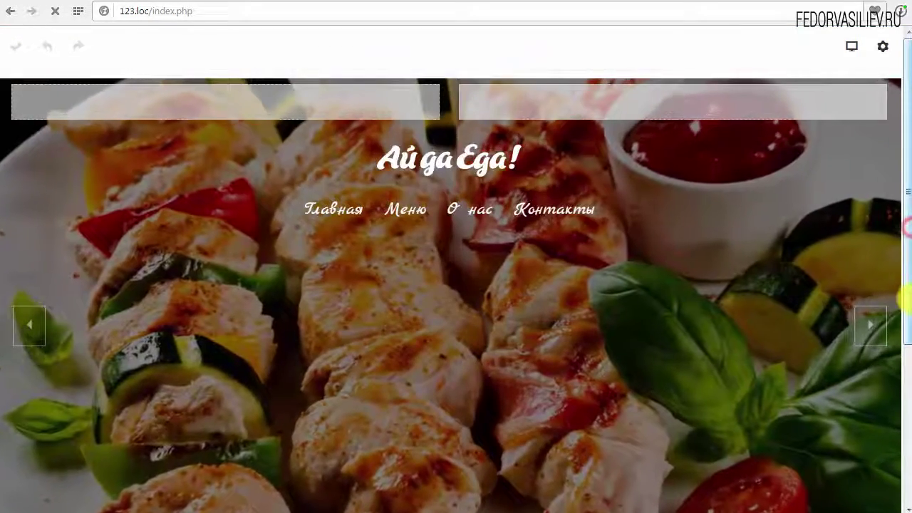
# Try inserting the saved галерея item from the library into the slideshow's section, and undo the insertion
pyautogui.moveTo(907, 335); pyautogui.dragTo(909, 438)
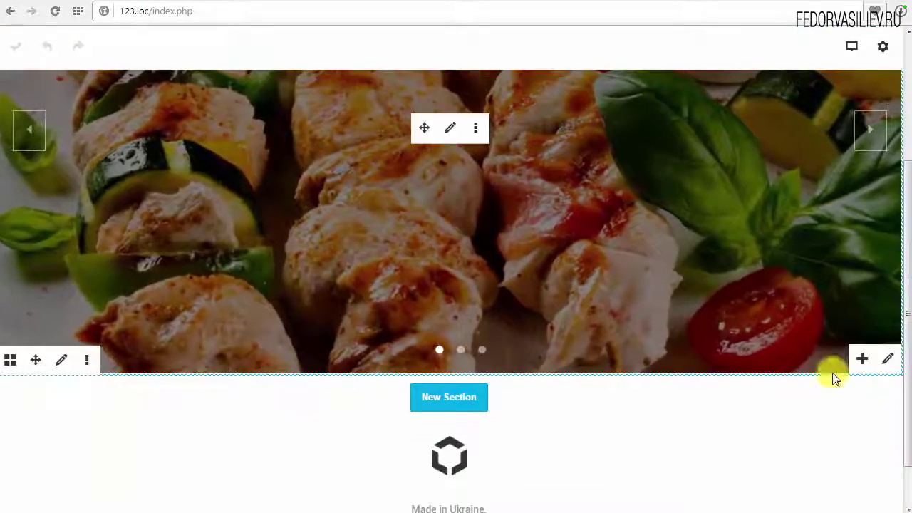
pyautogui.click(863, 359)
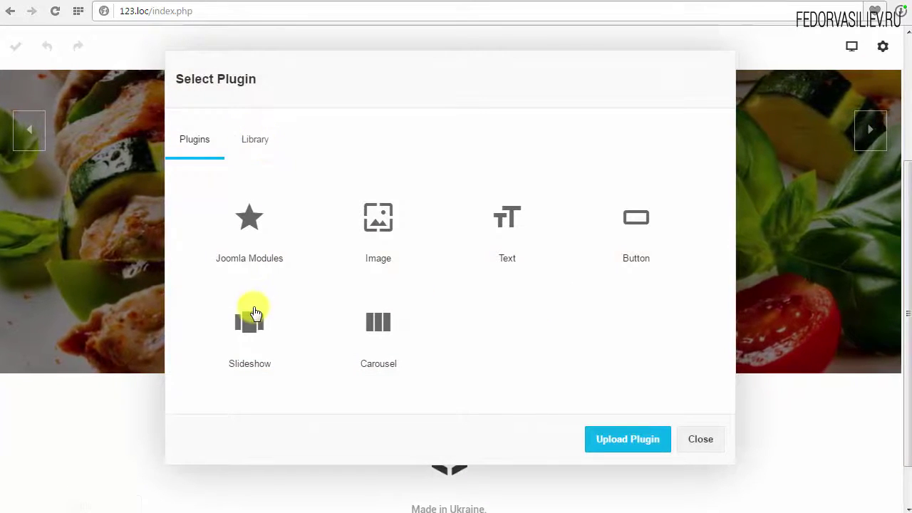
pyautogui.click(261, 144)
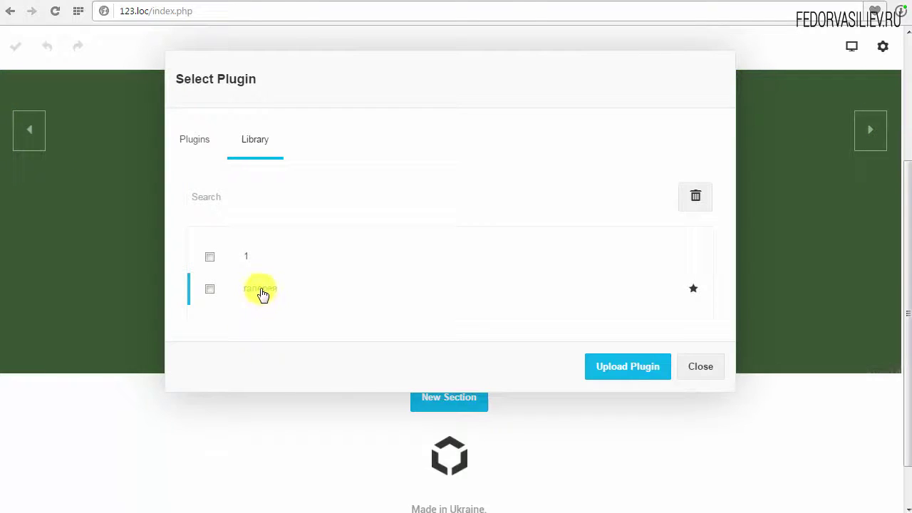
pyautogui.click(262, 289)
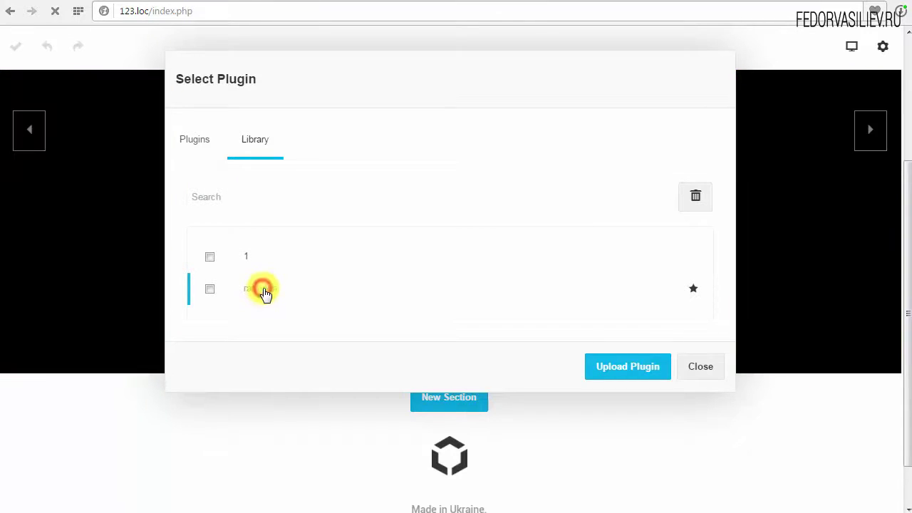
pyautogui.moveTo(906, 291); pyautogui.dragTo(894, 407)
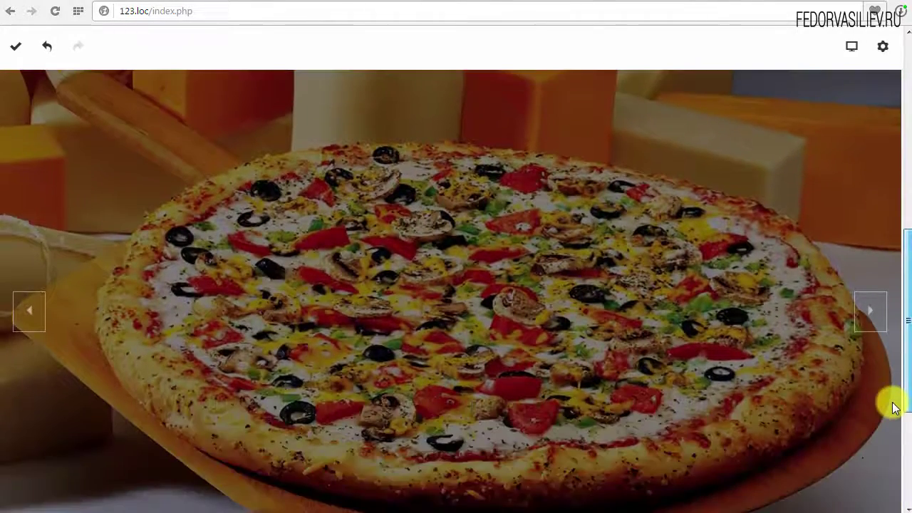
pyautogui.click(47, 47)
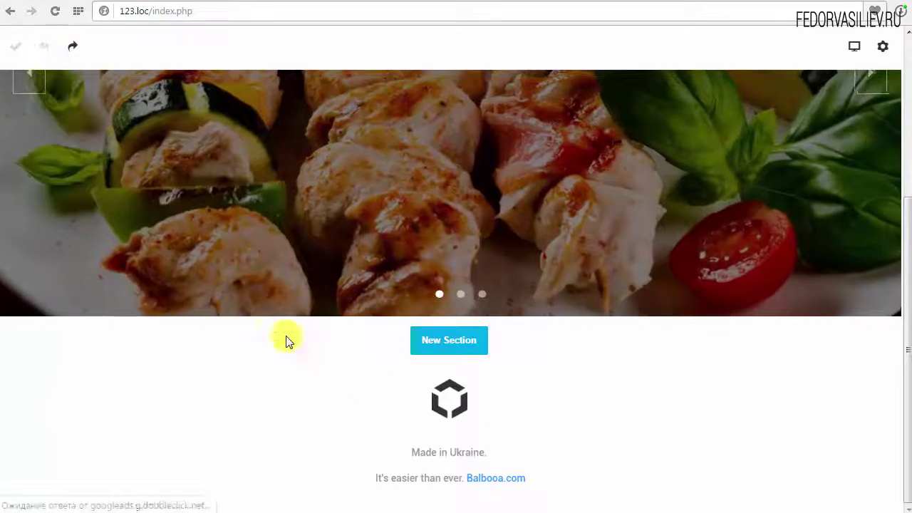
pyautogui.scroll(5, 502, 378)
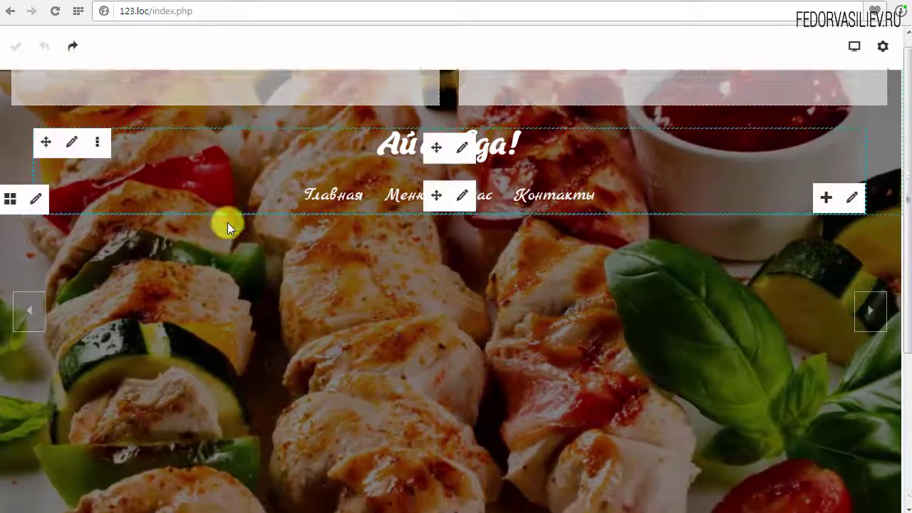
pyautogui.scroll(-3, 228, 222)
pyautogui.scroll(3, 227, 222)
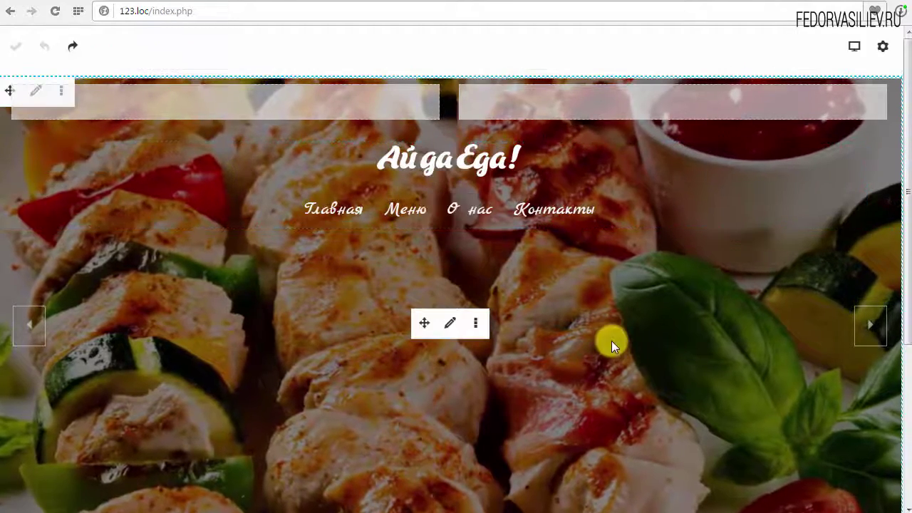
pyautogui.scroll(-1, 763, 307)
pyautogui.click(448, 272)
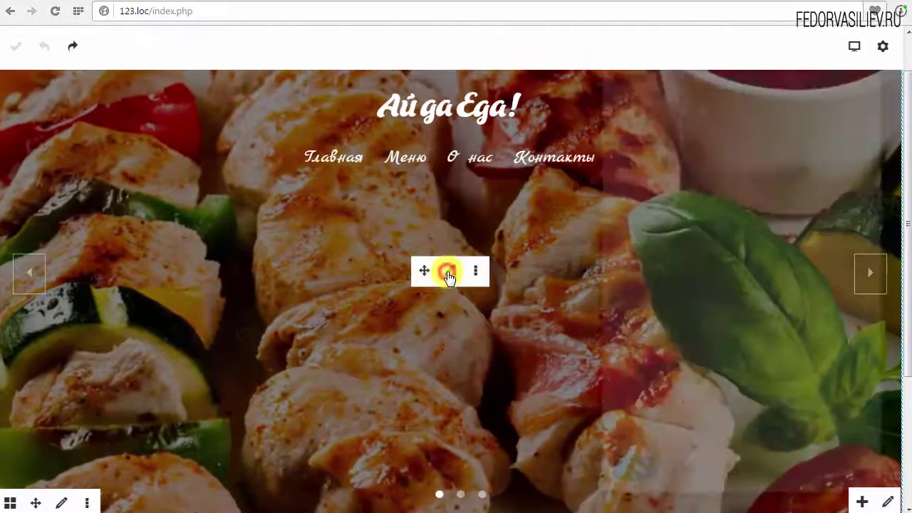
pyautogui.click(640, 176)
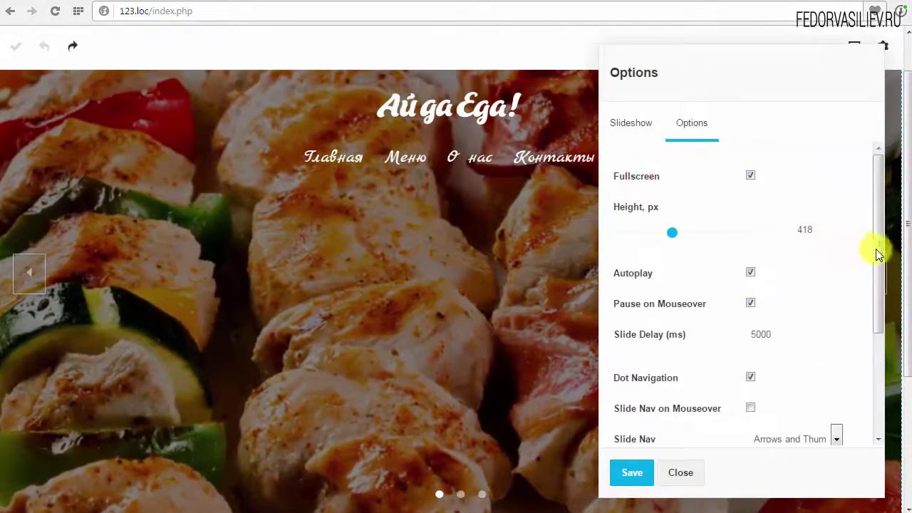
pyautogui.moveTo(878, 250); pyautogui.dragTo(865, 179)
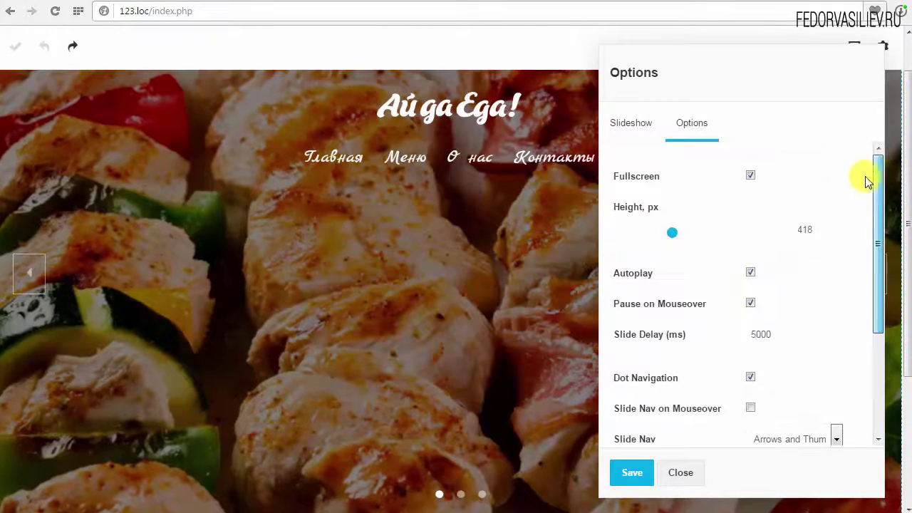
pyautogui.click(630, 119)
pyautogui.click(634, 205)
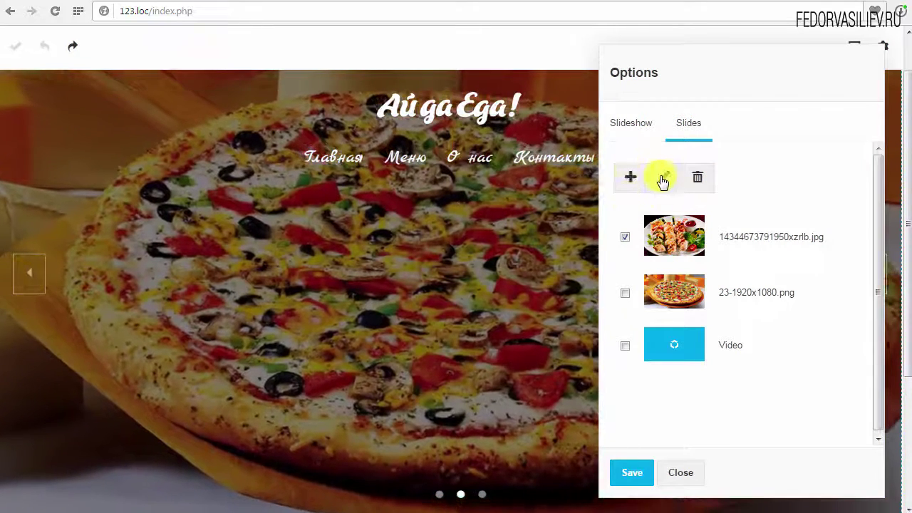
pyautogui.click(661, 178)
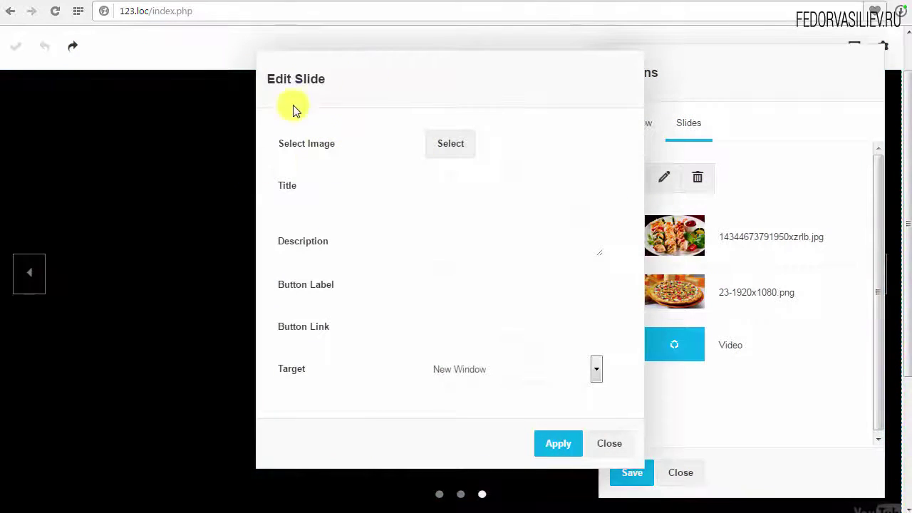
# Give the kebab slide the title Шашлык and the description Быстрая доставка, keeping its current image
pyautogui.click(449, 145)
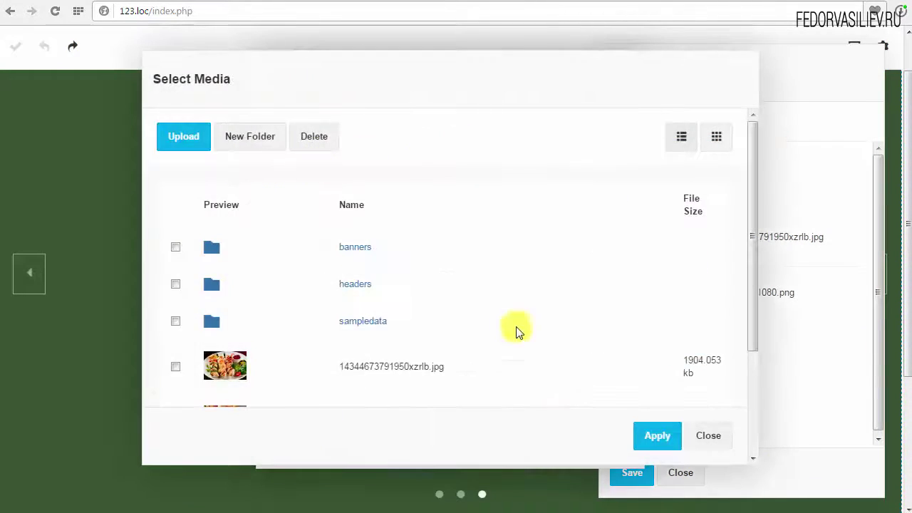
pyautogui.click(705, 436)
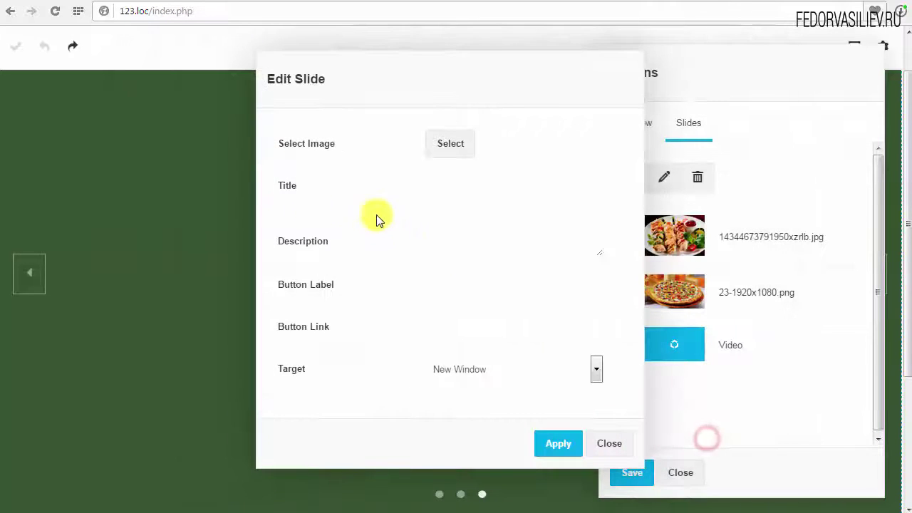
pyautogui.click(484, 189)
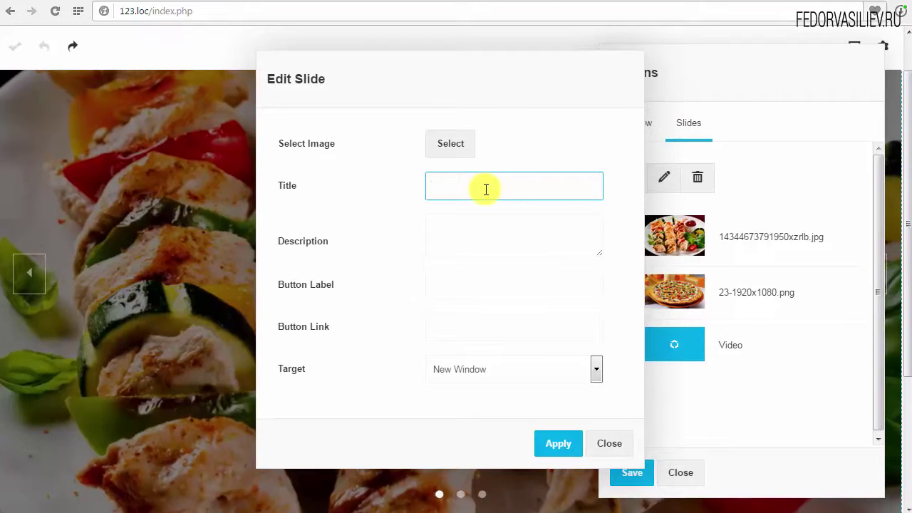
pyautogui.write('Шашлык')
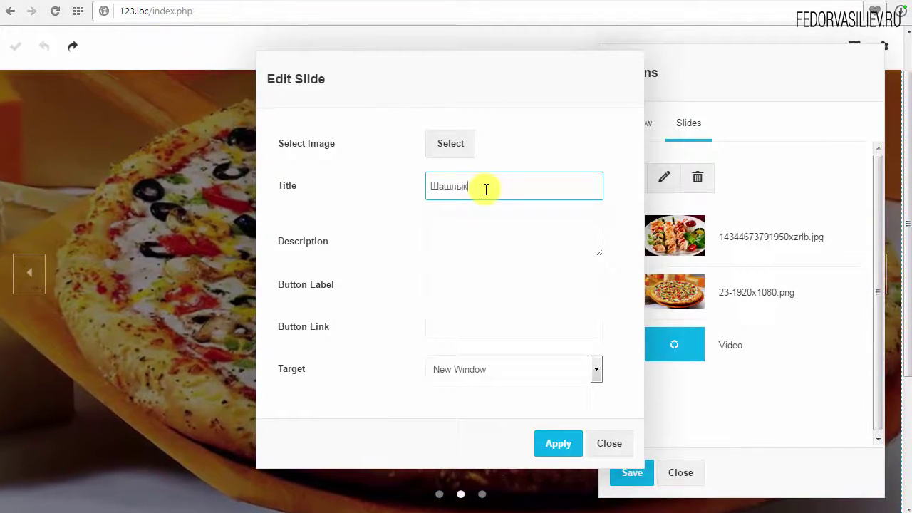
pyautogui.click(452, 239)
pyautogui.write('Б')
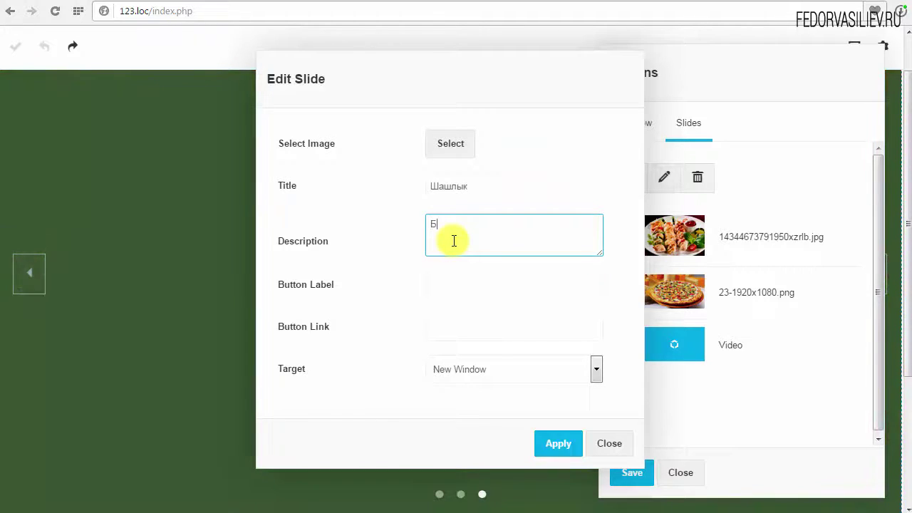
pyautogui.write('ыстрая д')
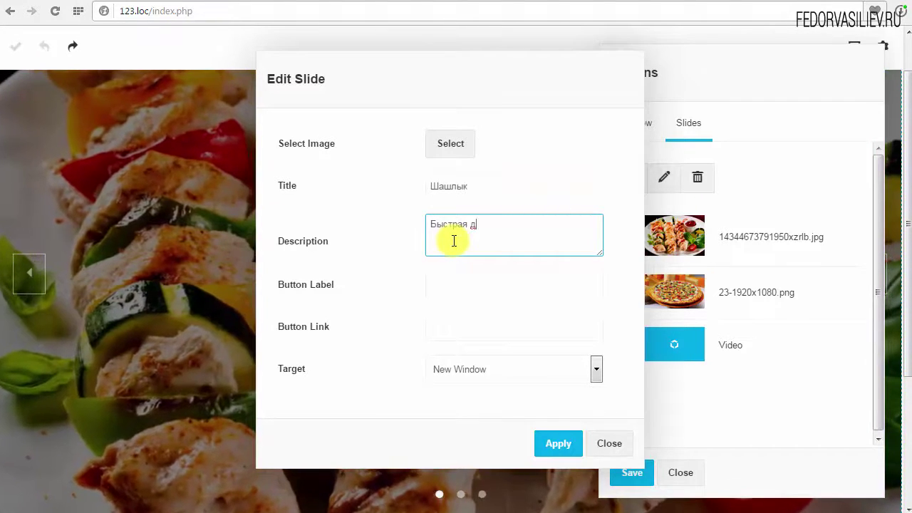
pyautogui.write('оставка')
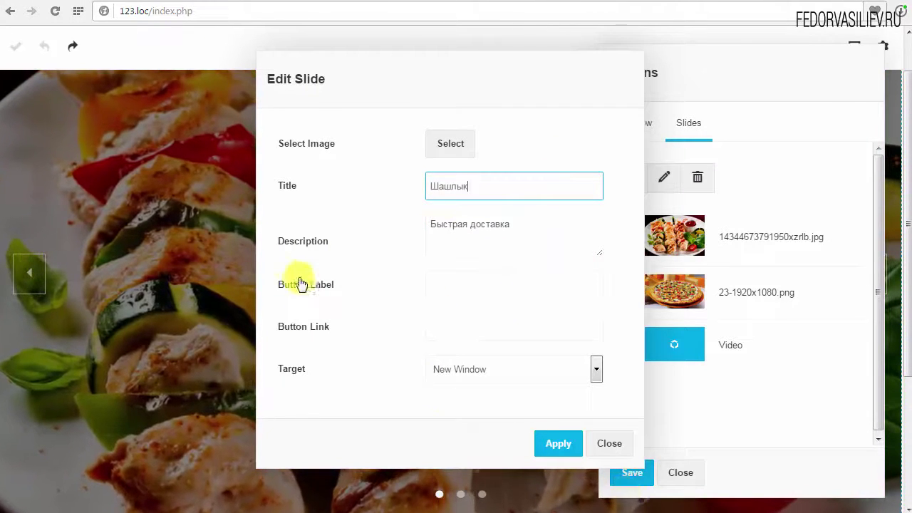
# Set the kebab slide's button label to заказать with an empty link and New Window target, and apply the slide changes
pyautogui.moveTo(270, 284); pyautogui.dragTo(481, 280)
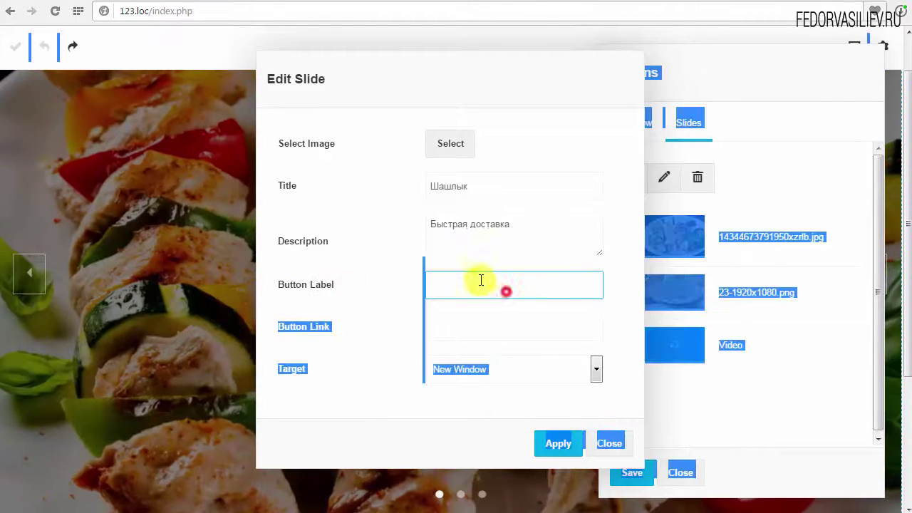
pyautogui.click(454, 287)
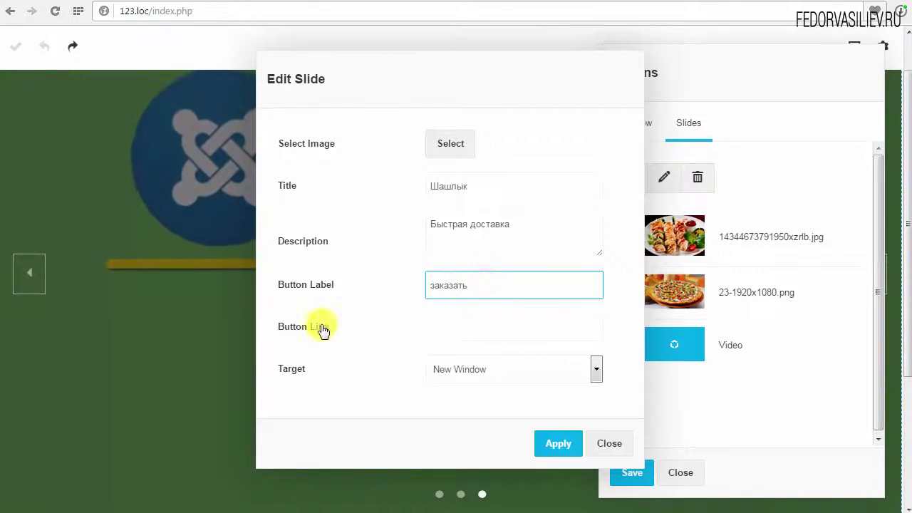
pyautogui.click(452, 327)
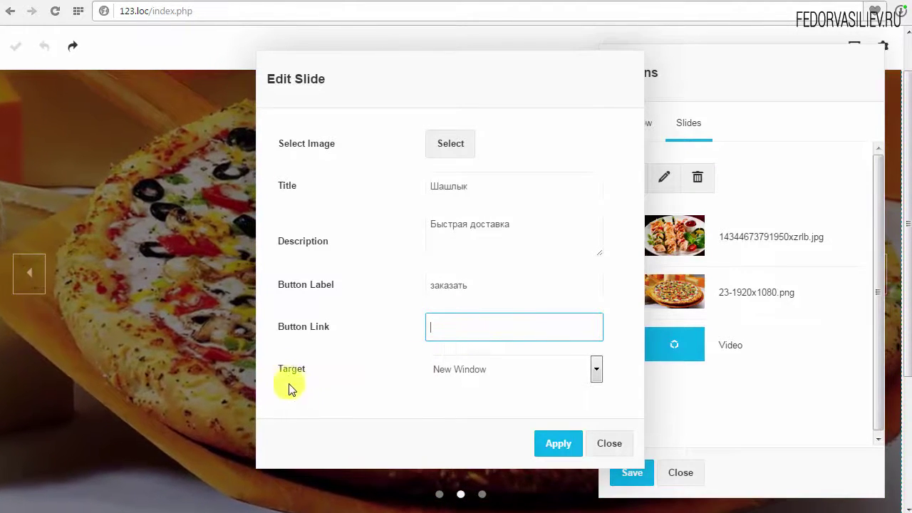
pyautogui.click(463, 376)
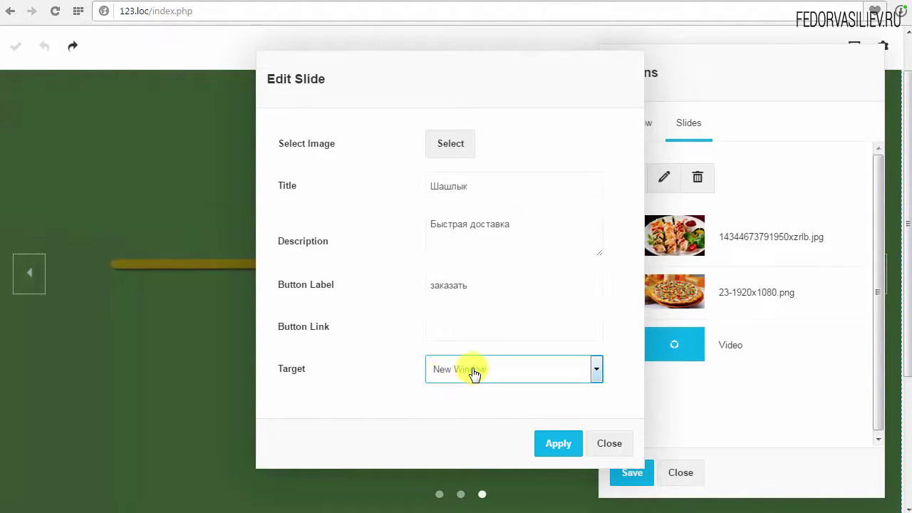
pyautogui.click(554, 445)
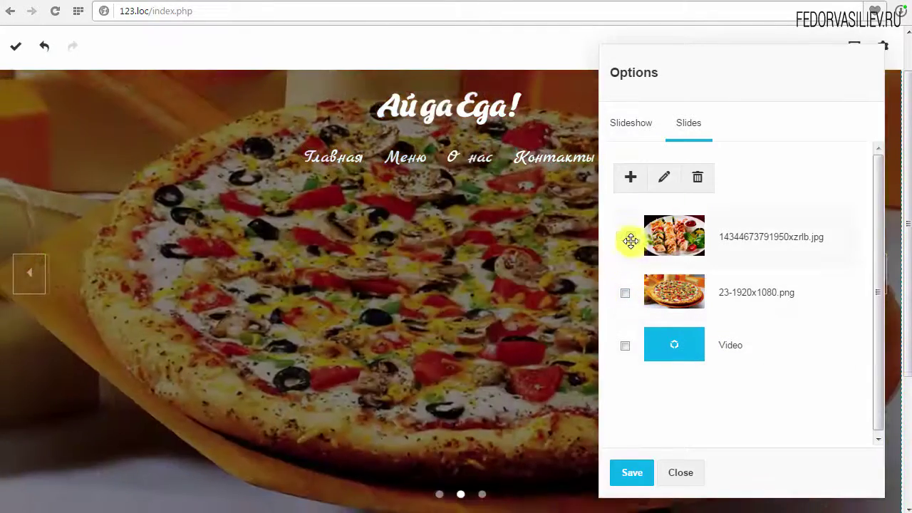
# Give the 23-1920x1080.png slide the title Пицца, description Быстрая доставка and button label заказать, and apply the changes
pyautogui.click(623, 237)
pyautogui.click(627, 294)
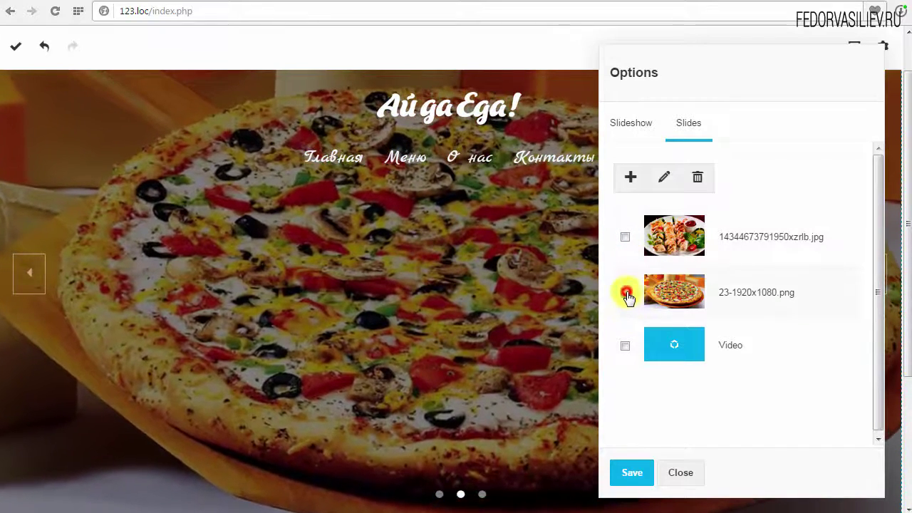
pyautogui.click(663, 177)
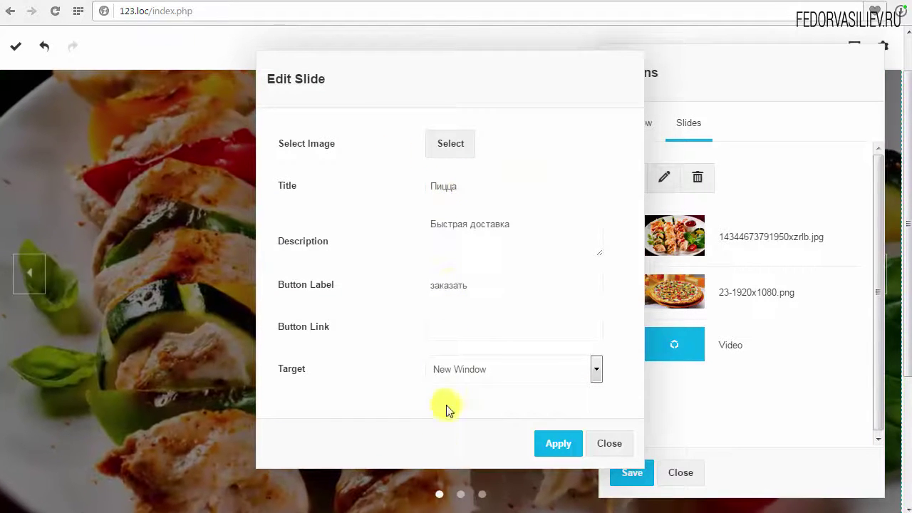
pyautogui.click(559, 443)
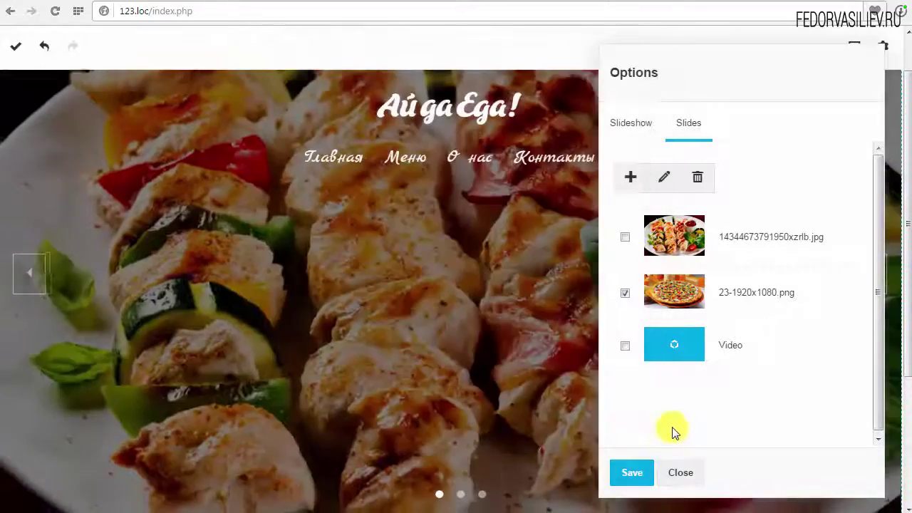
# Delete the 23-1920x1080.png and Video slides from the slideshow
pyautogui.click(623, 347)
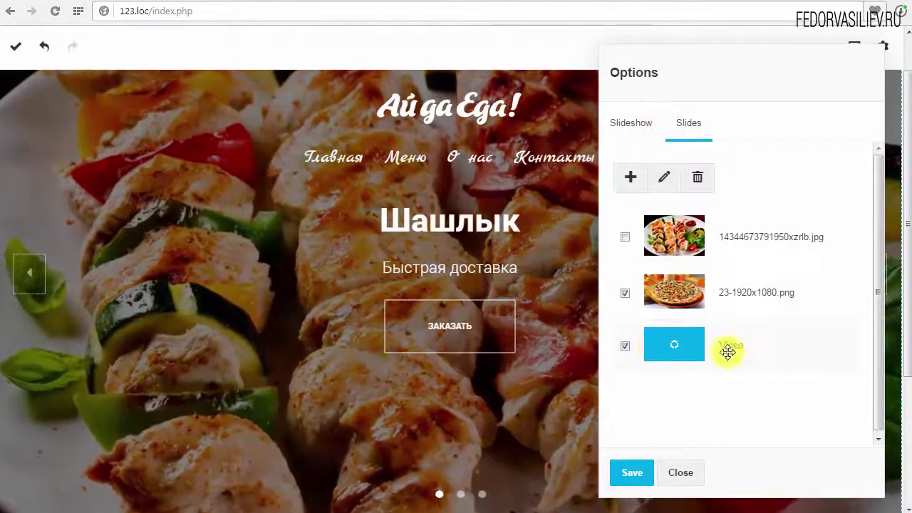
pyautogui.click(698, 179)
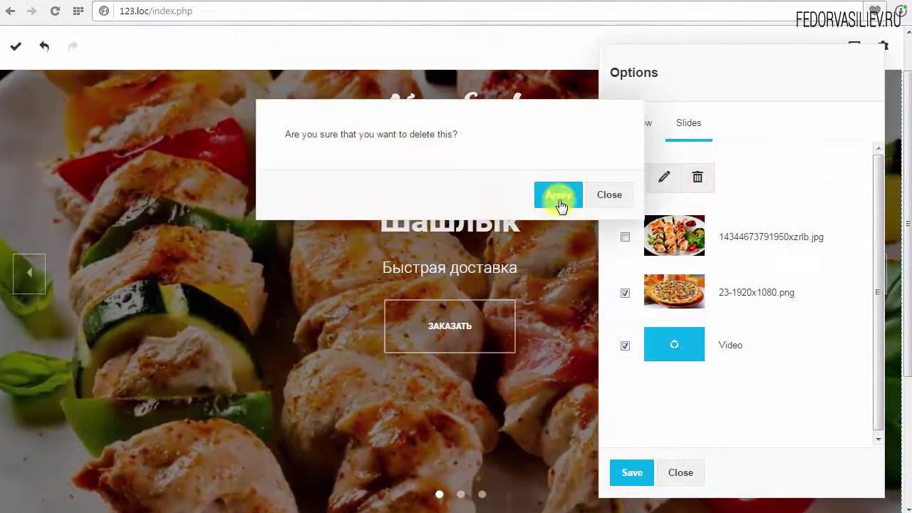
pyautogui.click(559, 197)
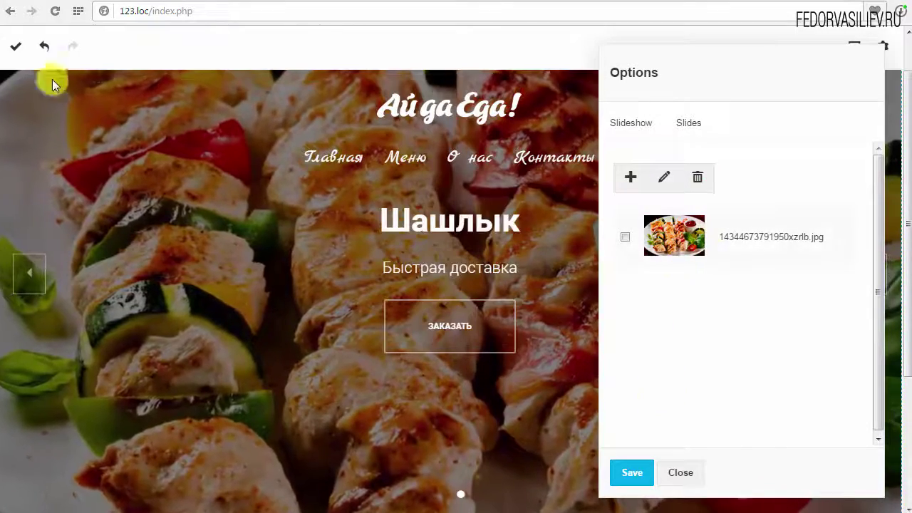
# Try to restore the deleted slides by undoing the last changes and checking the slideshow's slide list
pyautogui.click(41, 44)
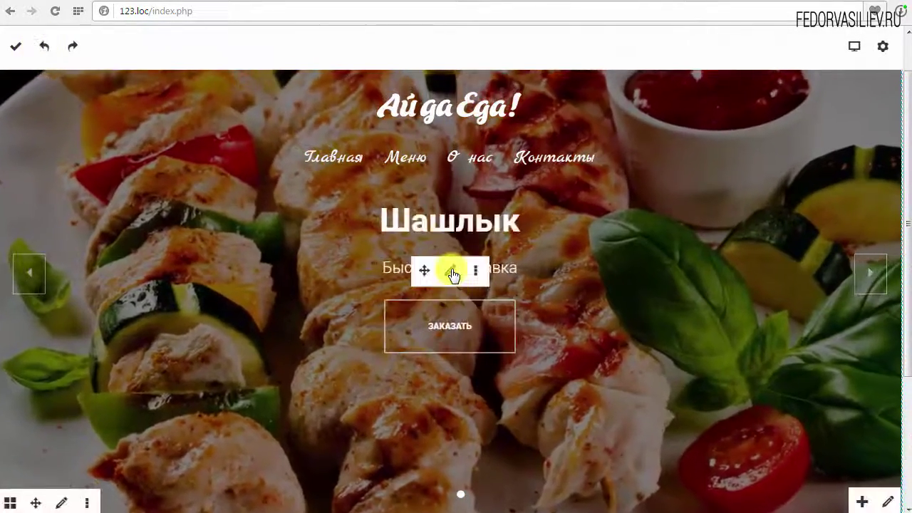
pyautogui.click(450, 271)
pyautogui.click(650, 197)
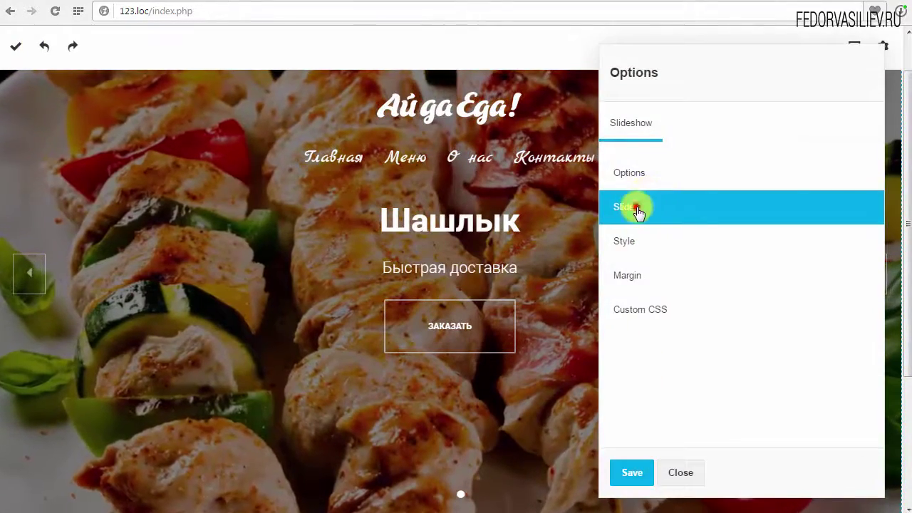
pyautogui.click(650, 197)
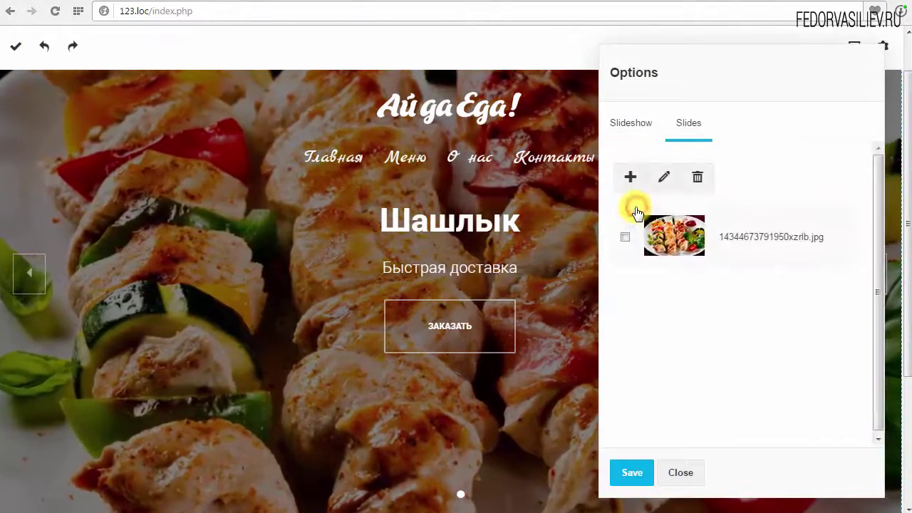
pyautogui.click(44, 50)
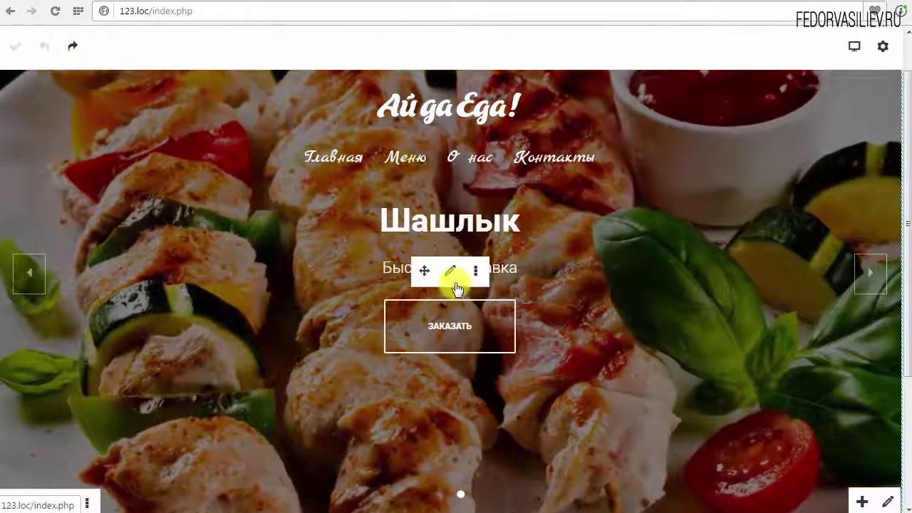
# Add 23-1920x1080.png from the media library to the slideshow as a new slide
pyautogui.click(448, 270)
pyautogui.click(636, 209)
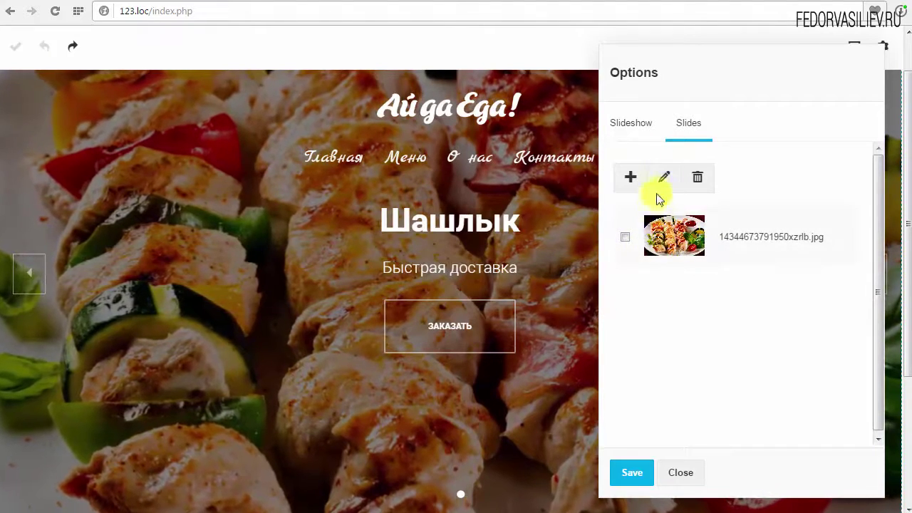
pyautogui.click(663, 173)
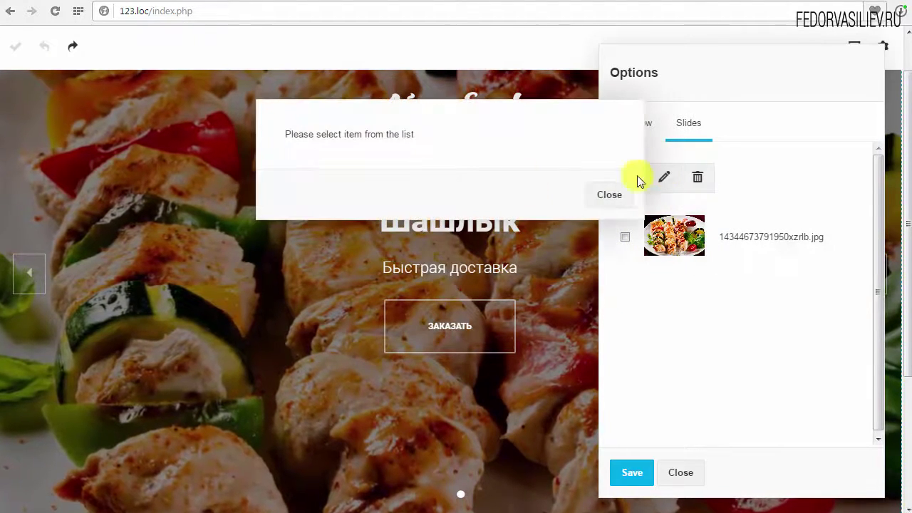
pyautogui.click(600, 207)
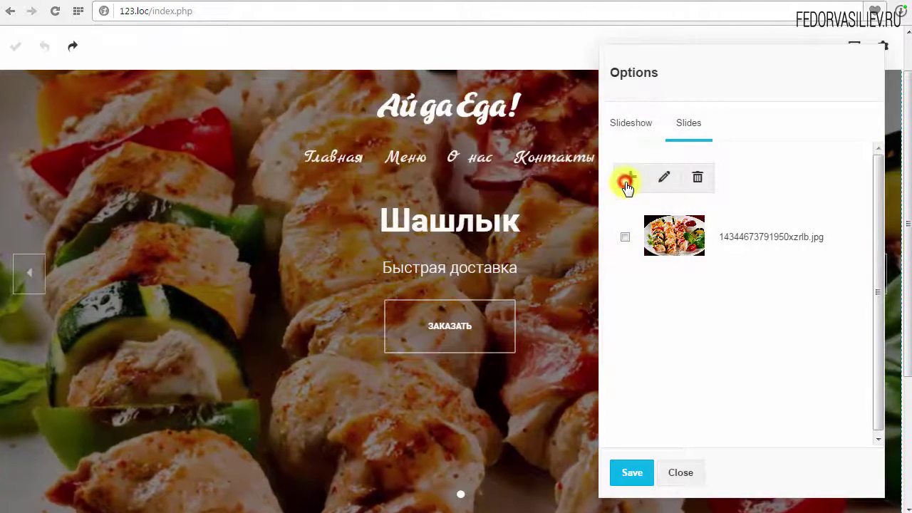
pyautogui.click(626, 184)
pyautogui.click(366, 233)
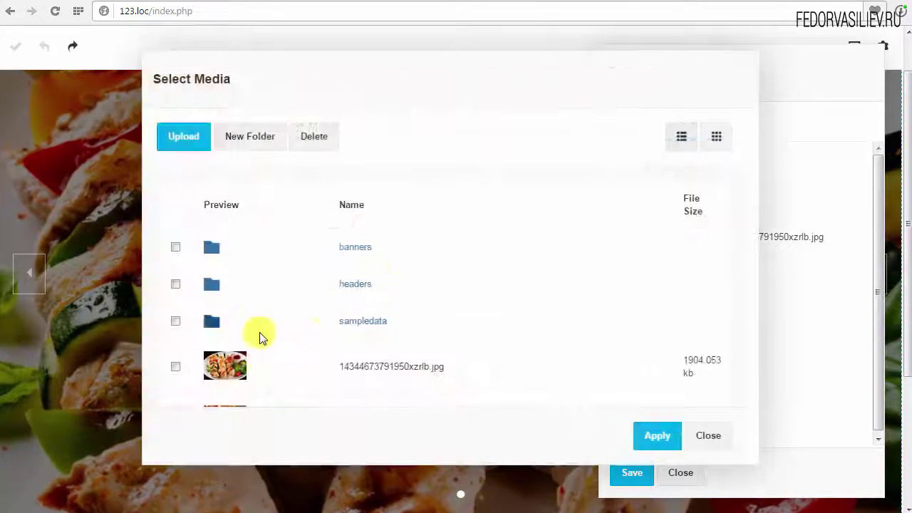
pyautogui.scroll(-2, 261, 334)
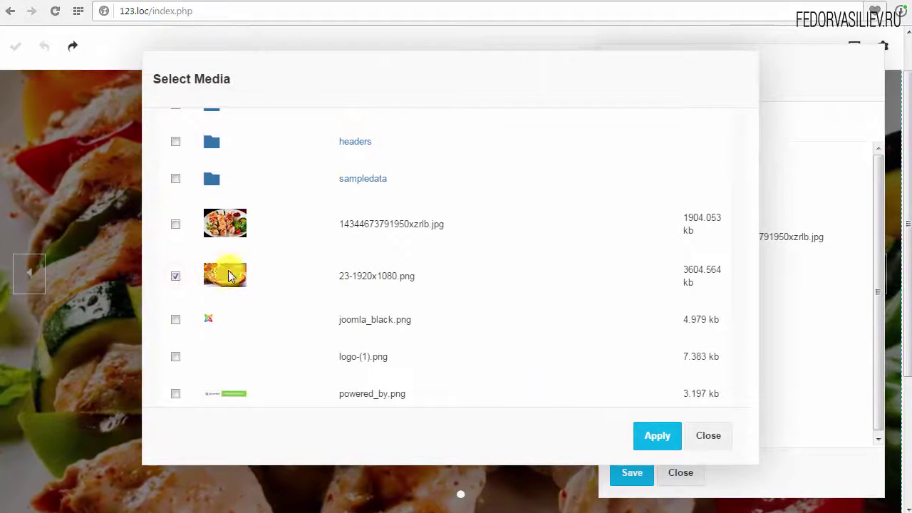
pyautogui.click(656, 434)
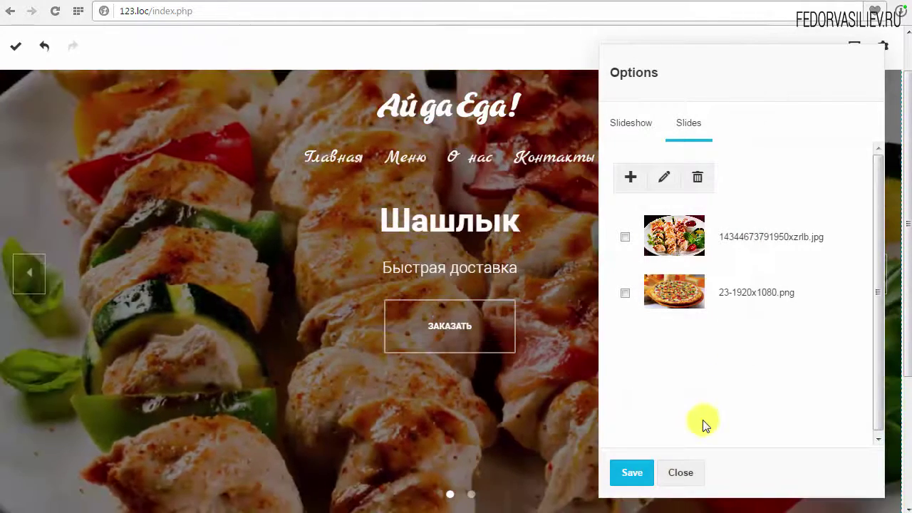
# Try reordering the slides, keep the kebab slide first and the pizza slide second, save the slideshow and preview the next slide
pyautogui.moveTo(688, 293); pyautogui.dragTo(704, 212)
pyautogui.moveTo(685, 285); pyautogui.dragTo(692, 236)
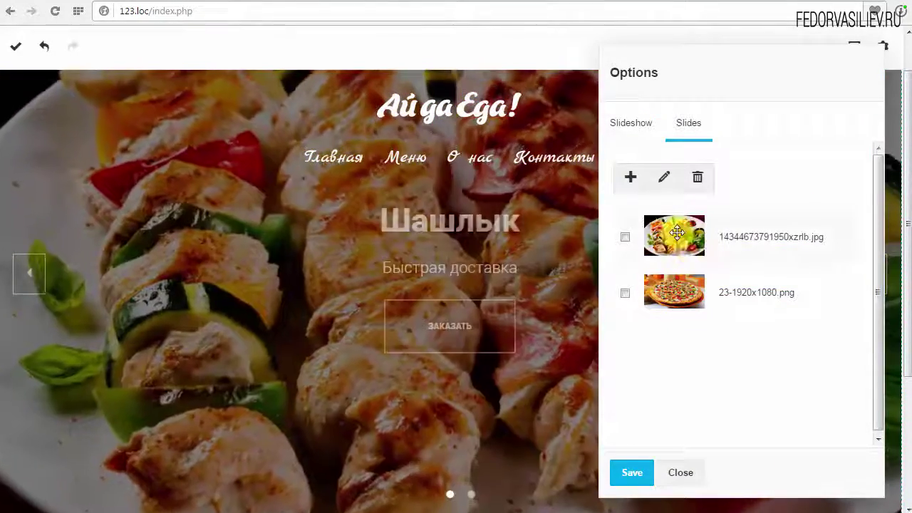
pyautogui.click(621, 481)
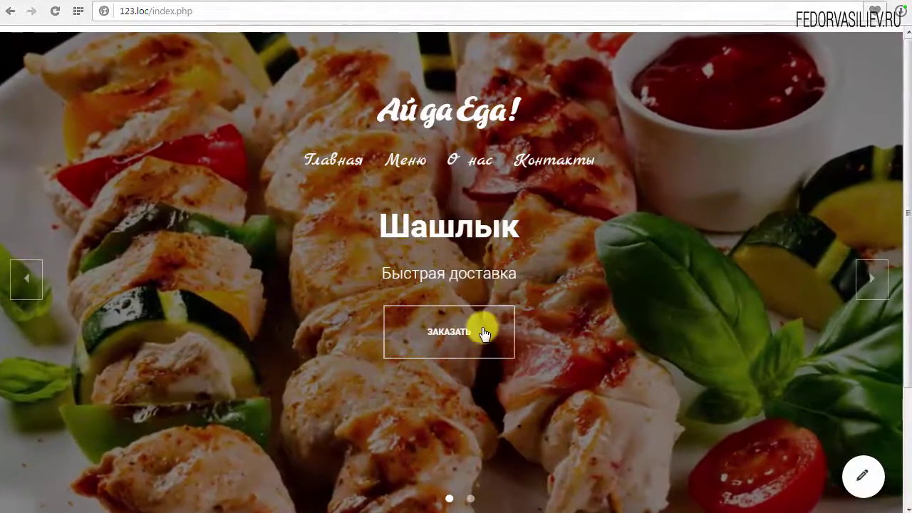
pyautogui.click(874, 283)
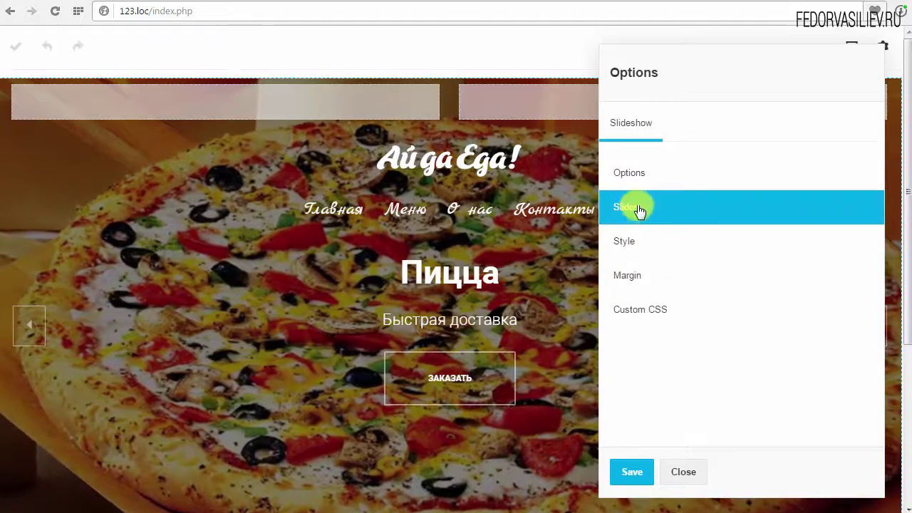
# In the slideshow's title style, try left and right alignment and set the titles back to centred
pyautogui.click(627, 242)
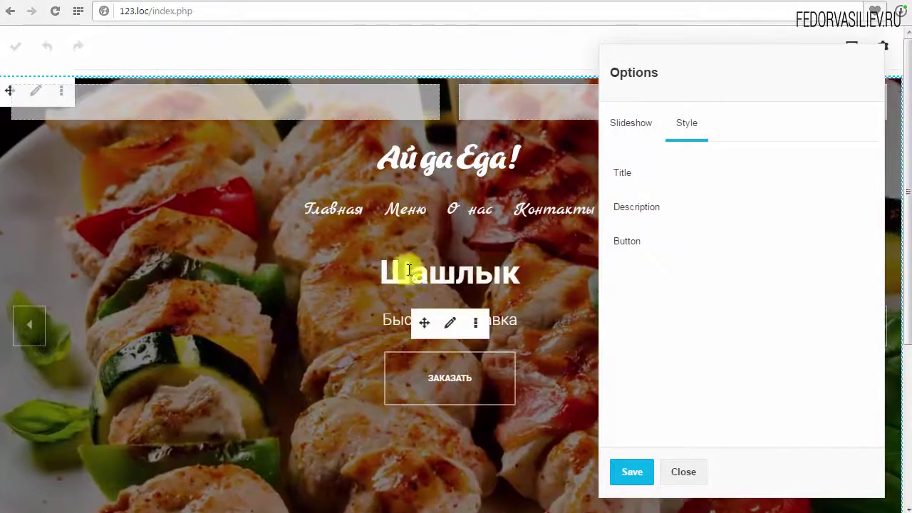
pyautogui.click(633, 183)
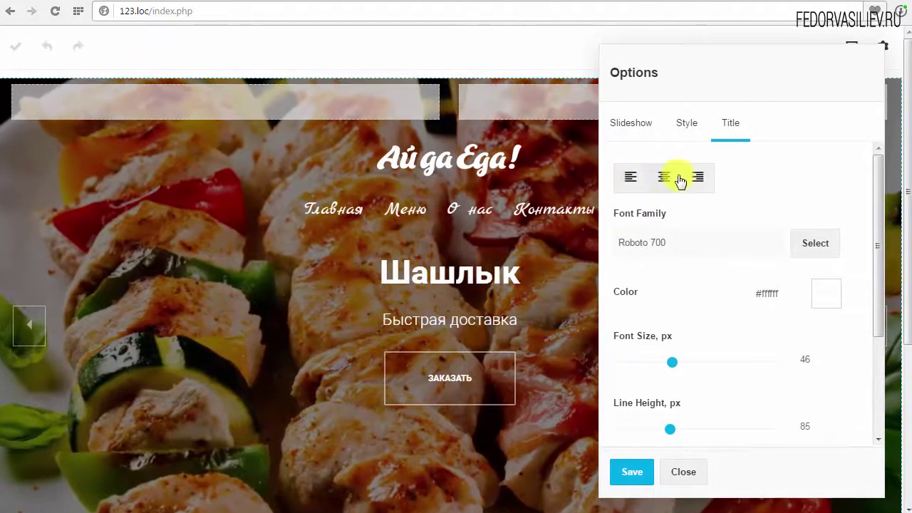
pyautogui.click(631, 176)
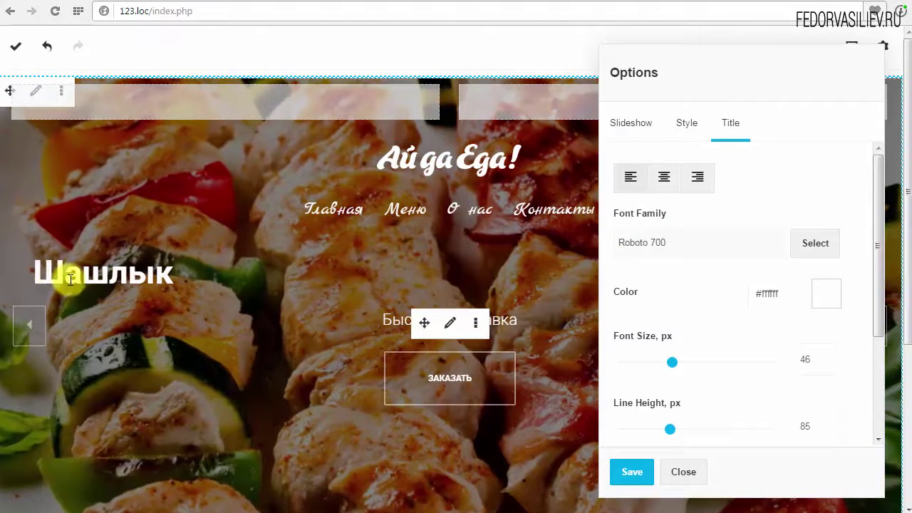
pyautogui.click(700, 180)
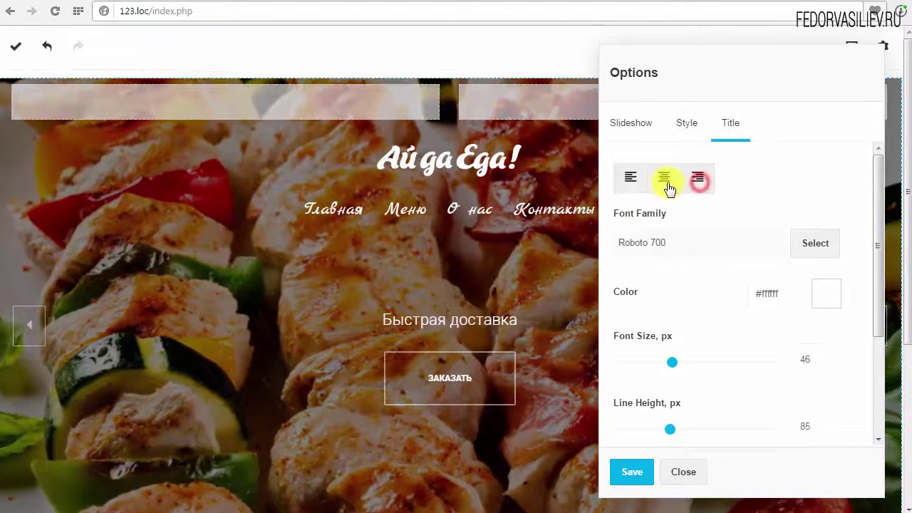
pyautogui.click(664, 178)
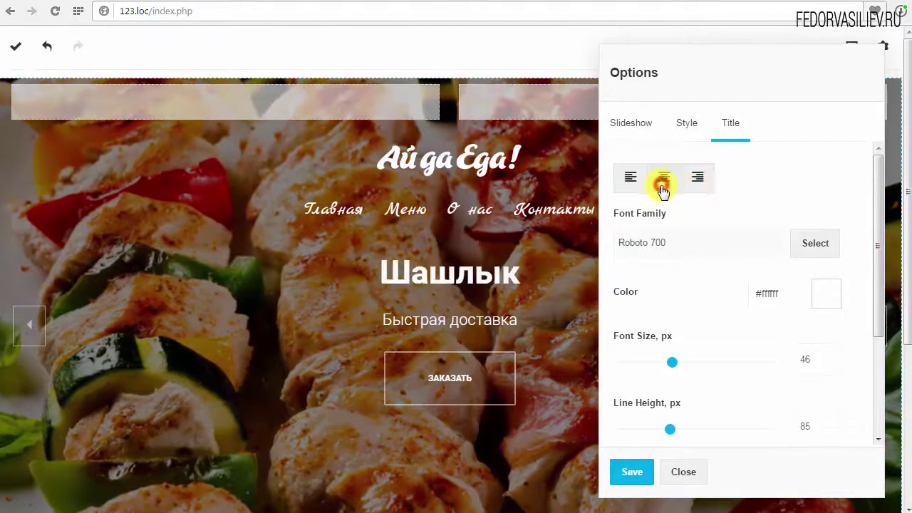
# Change the slide title font to Marck Script 400
pyautogui.click(805, 244)
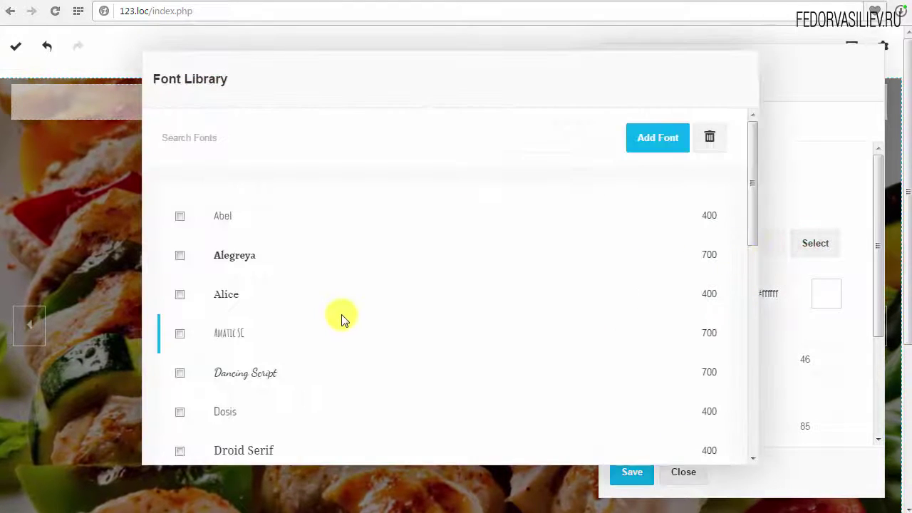
pyautogui.scroll(-2, 342, 317)
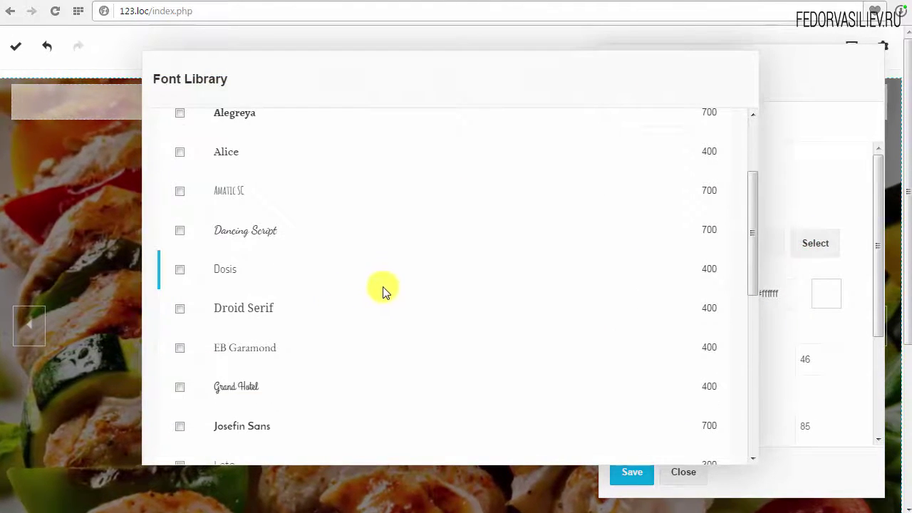
pyautogui.scroll(-1, 236, 433)
pyautogui.click(235, 434)
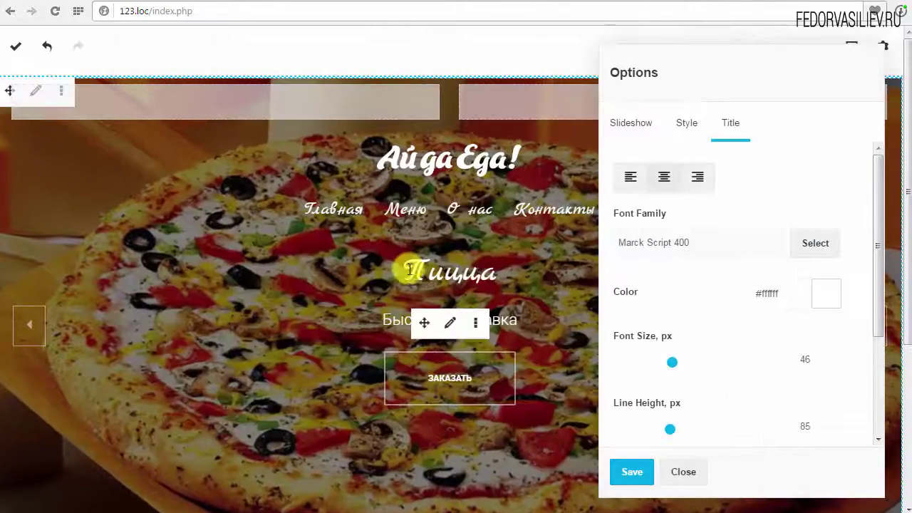
# Set the slide titles' font size to 98 px, line height to 113 px and bottom margin to 0, leaving italic off
pyautogui.moveTo(659, 372); pyautogui.dragTo(739, 365)
pyautogui.scroll(-2, 670, 287)
pyautogui.click(669, 286)
pyautogui.moveTo(694, 280)
pyautogui.mouseDown()
pyautogui.moveTo(717, 277)
pyautogui.moveTo(674, 283)
pyautogui.moveTo(725, 279)
pyautogui.moveTo(720, 289)
pyautogui.moveTo(745, 289)
pyautogui.moveTo(671, 294)
pyautogui.moveTo(687, 292)
pyautogui.mouseUp()
pyautogui.click(626, 399)
pyautogui.moveTo(626, 399)
pyautogui.mouseDown()
pyautogui.moveTo(656, 399)
pyautogui.moveTo(619, 399)
pyautogui.mouseUp()
pyautogui.scroll(-1, 655, 402)
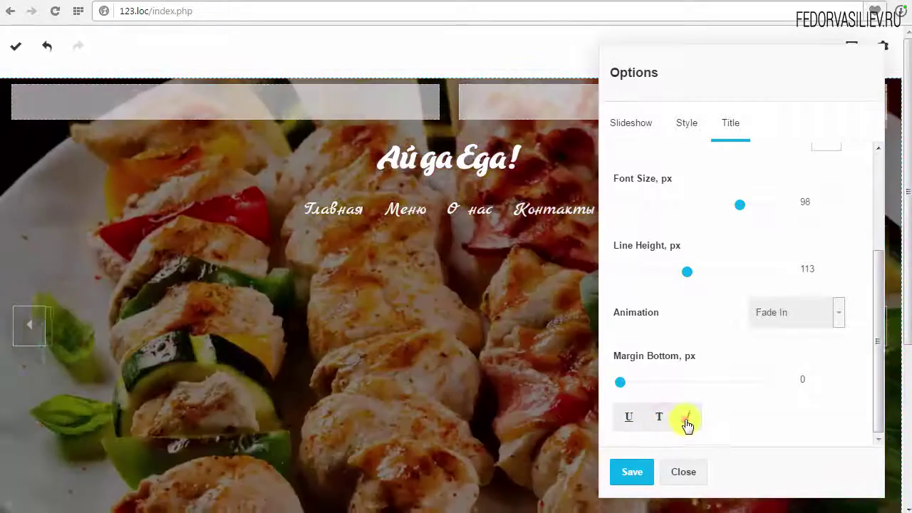
pyautogui.click(685, 420)
pyautogui.click(686, 422)
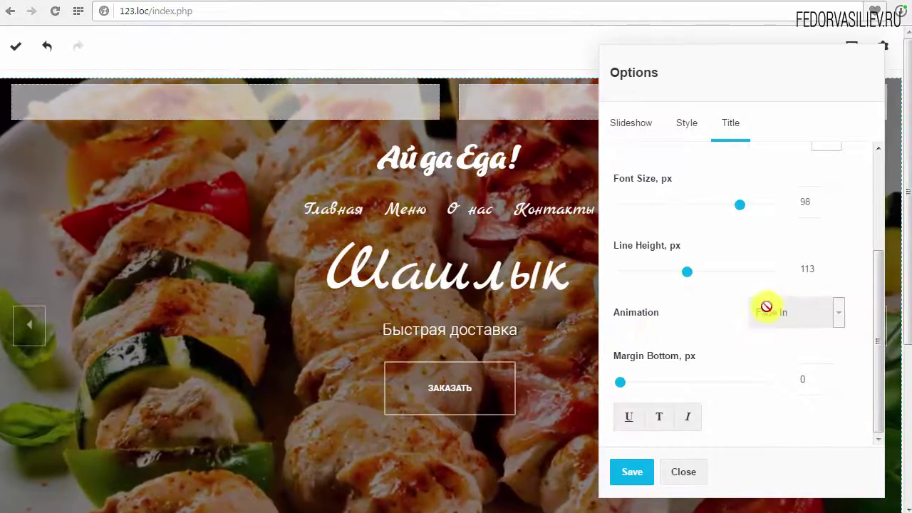
pyautogui.scroll(3, 763, 317)
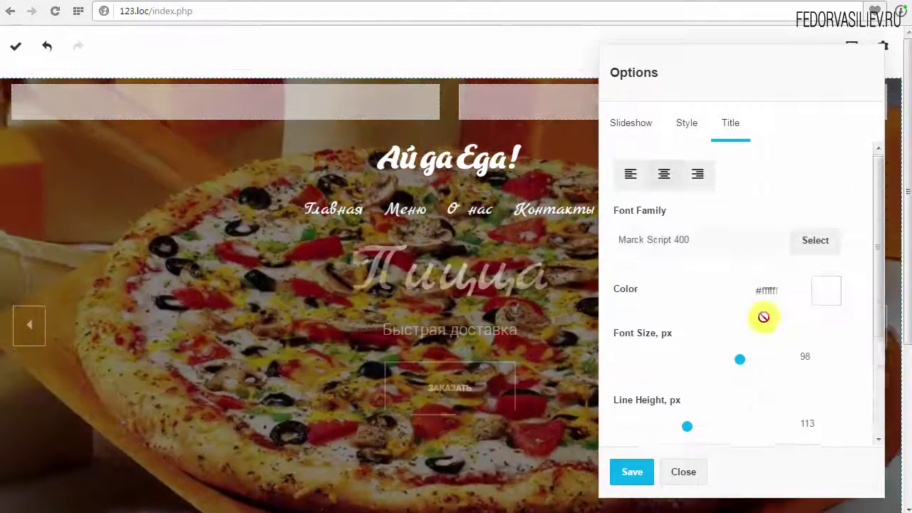
# Style the slide descriptions with the Marck Script 400 font at a size of 40 px
pyautogui.click(687, 122)
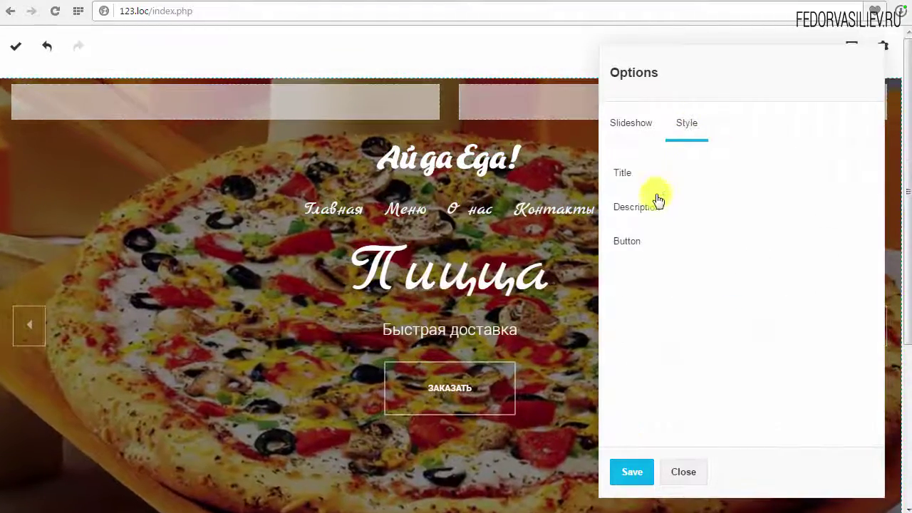
pyautogui.click(652, 205)
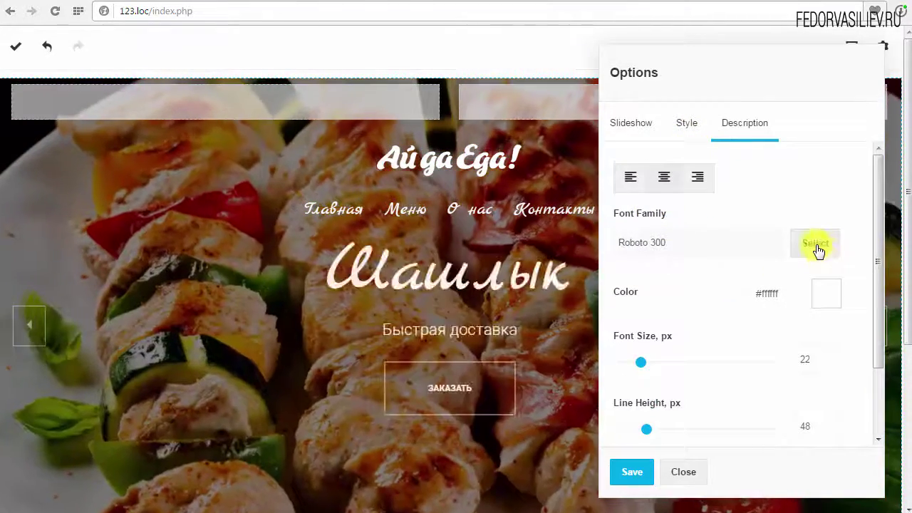
pyautogui.click(815, 245)
pyautogui.scroll(-2, 376, 267)
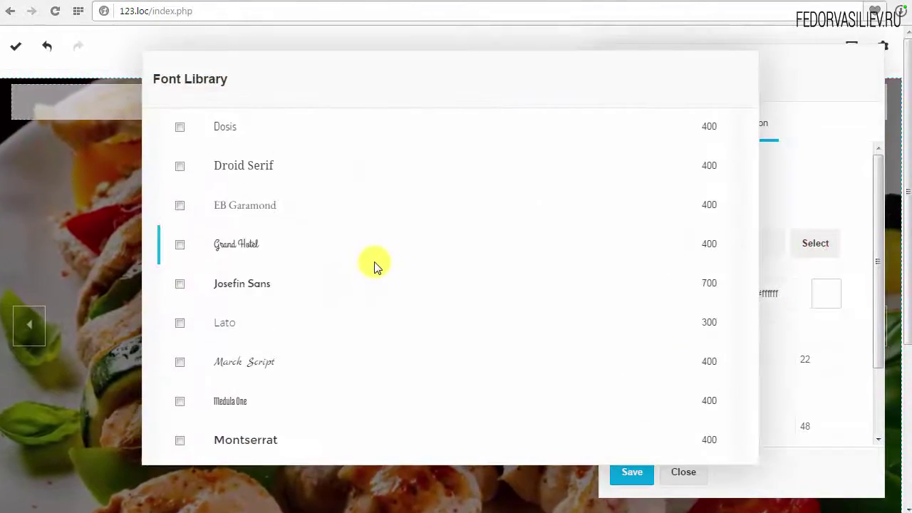
pyautogui.click(262, 363)
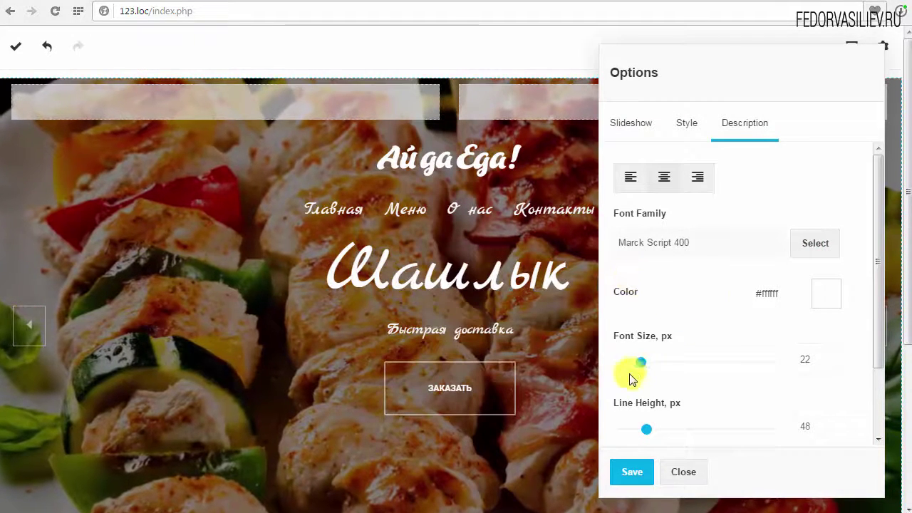
pyautogui.moveTo(642, 368); pyautogui.dragTo(672, 366)
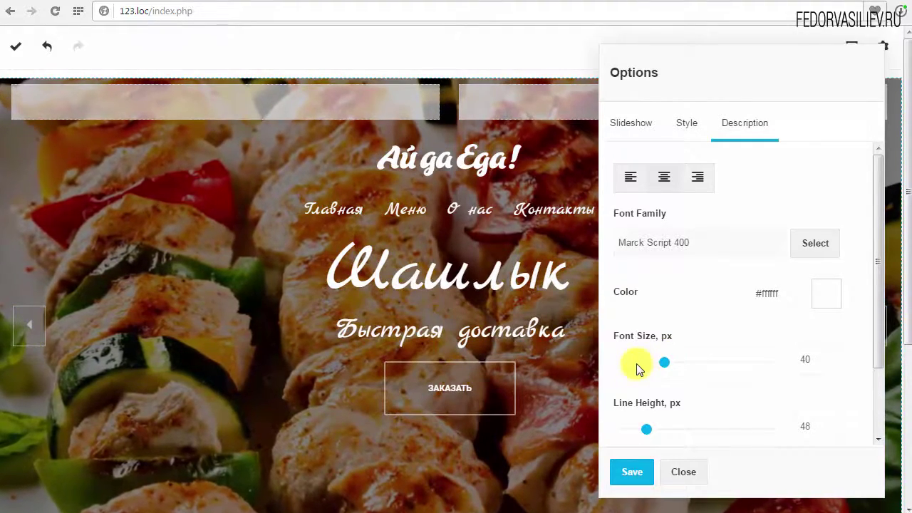
pyautogui.scroll(-3, 636, 368)
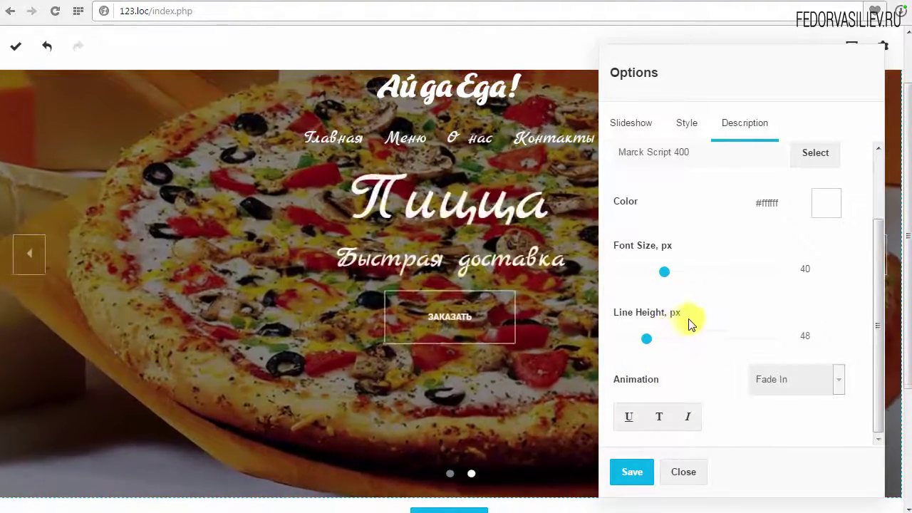
pyautogui.scroll(2, 697, 322)
# Change the slideshow button's font to Marck Script 400
pyautogui.click(689, 124)
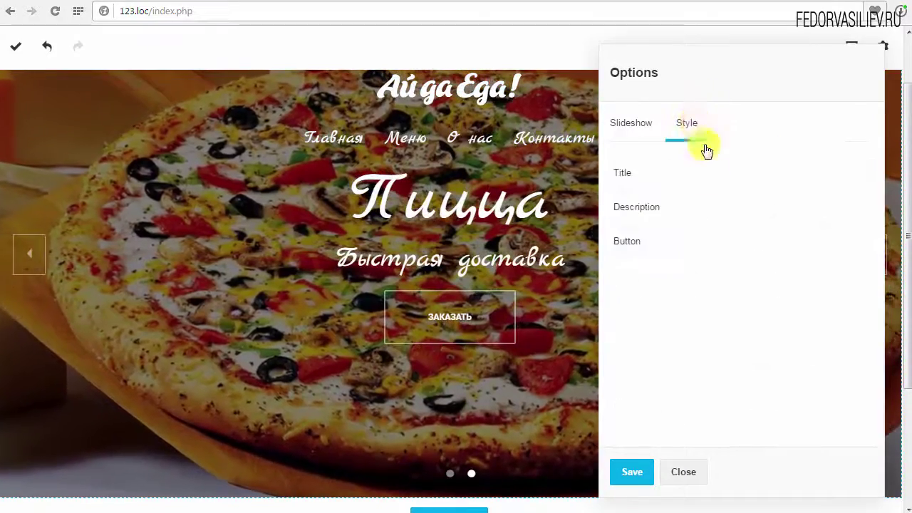
pyautogui.click(624, 249)
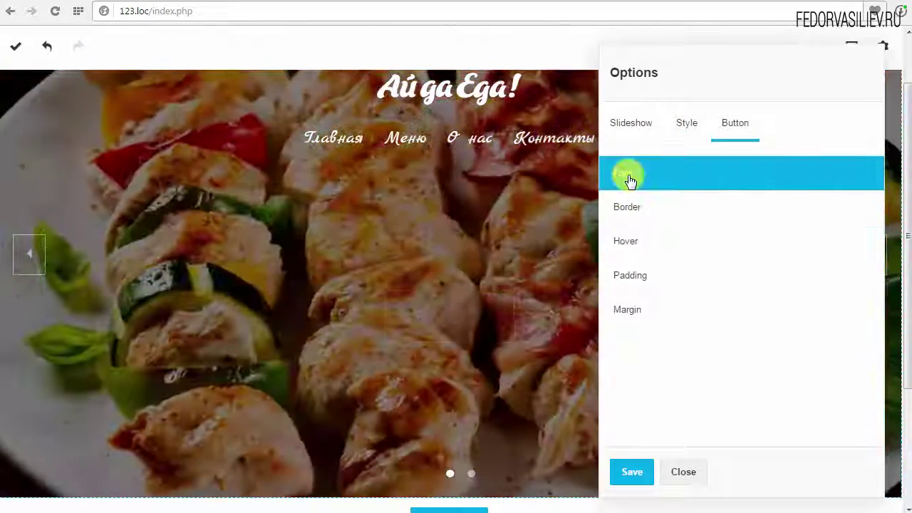
pyautogui.click(630, 181)
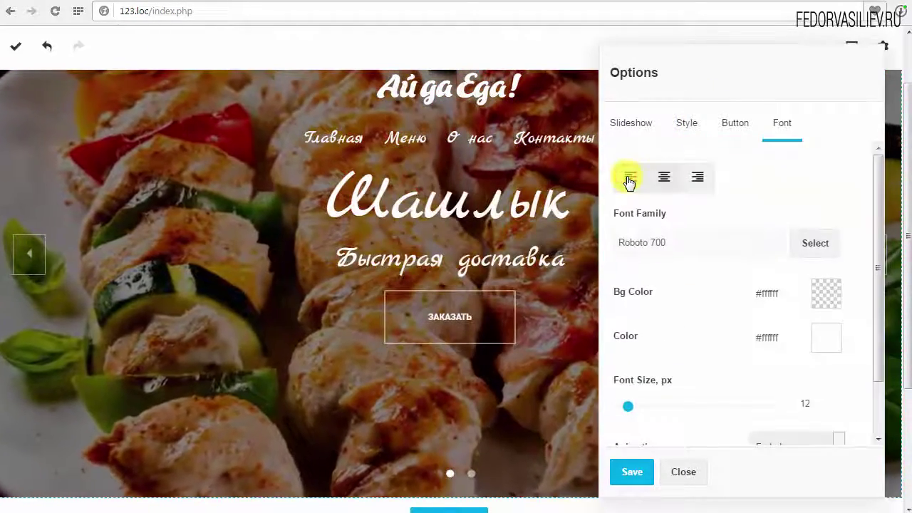
pyautogui.click(792, 244)
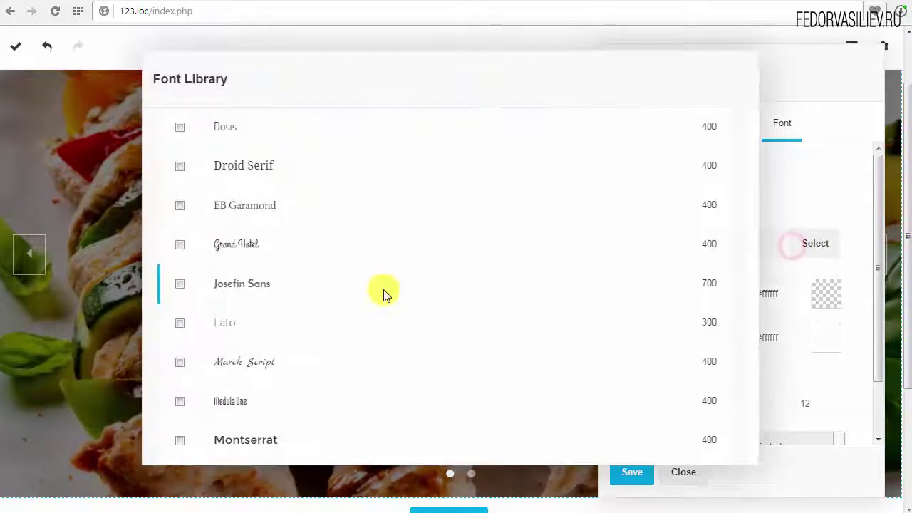
pyautogui.scroll(-1, 285, 268)
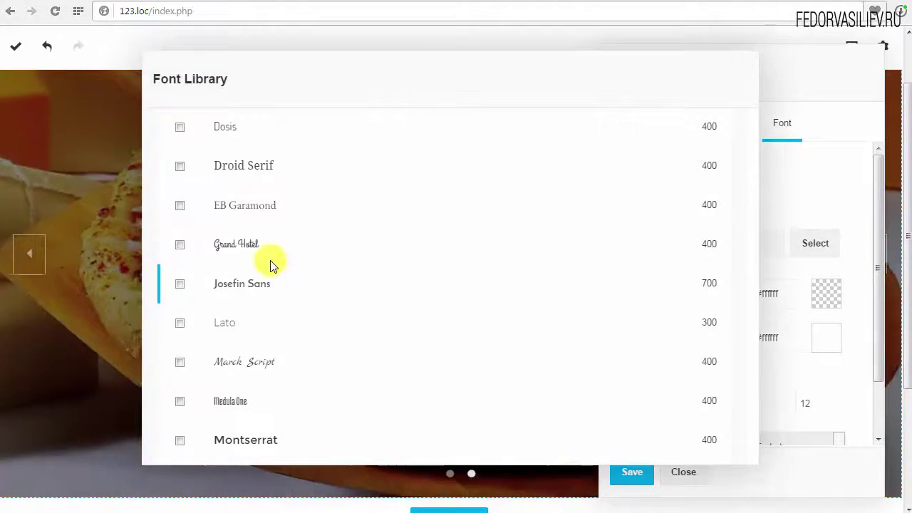
pyautogui.click(261, 366)
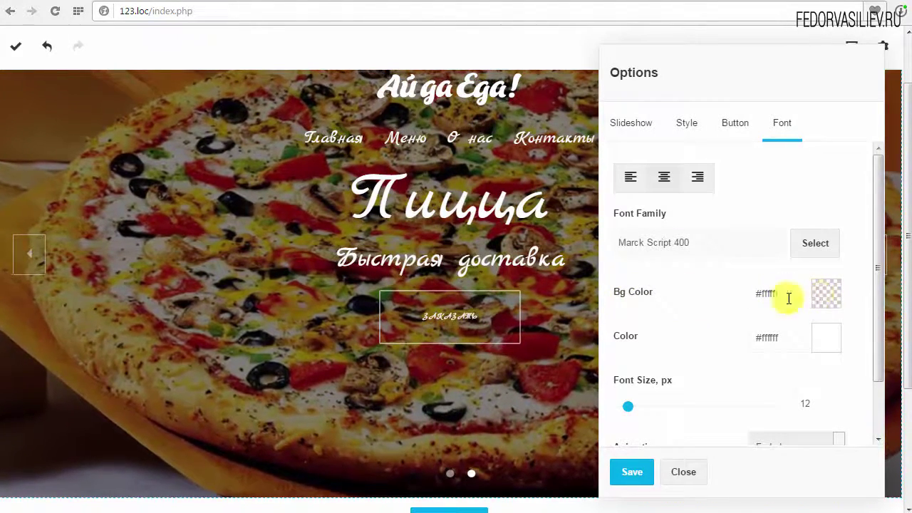
# Try red, pink and magenta backgrounds on the slide button and settle on #ff40d9 at full transparency
pyautogui.click(817, 298)
pyautogui.click(727, 339)
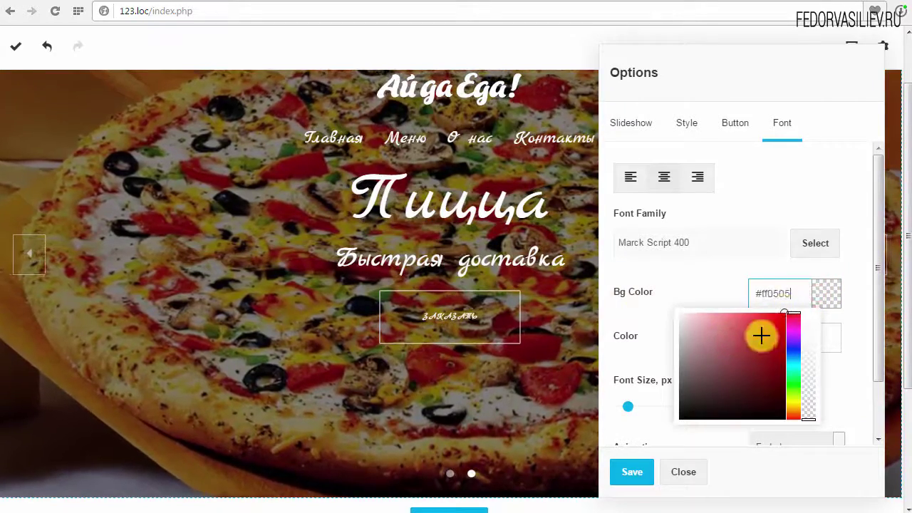
pyautogui.moveTo(764, 350); pyautogui.dragTo(787, 405)
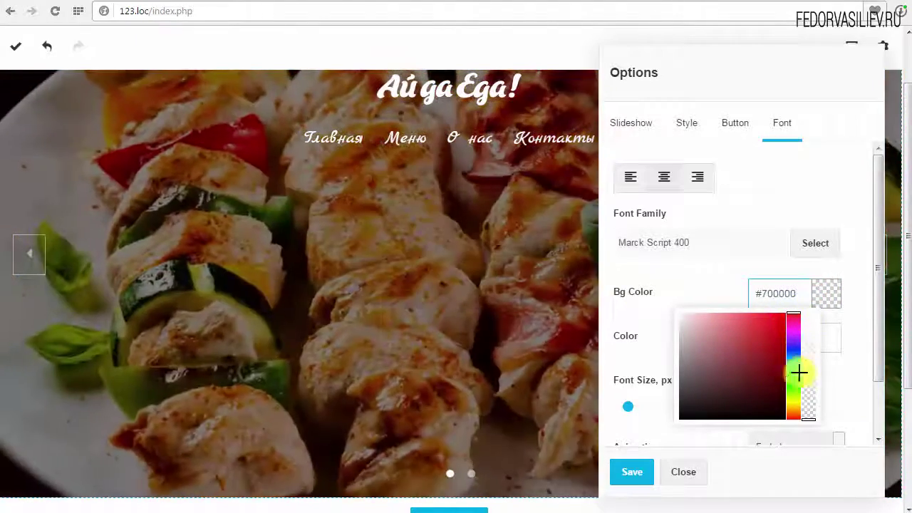
pyautogui.moveTo(808, 373); pyautogui.dragTo(812, 287)
pyautogui.click(727, 350)
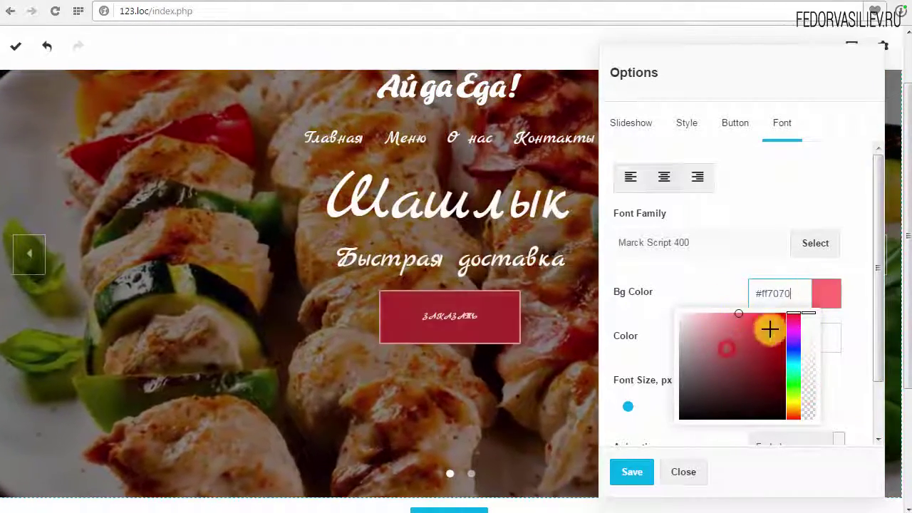
pyautogui.moveTo(794, 325); pyautogui.dragTo(757, 346)
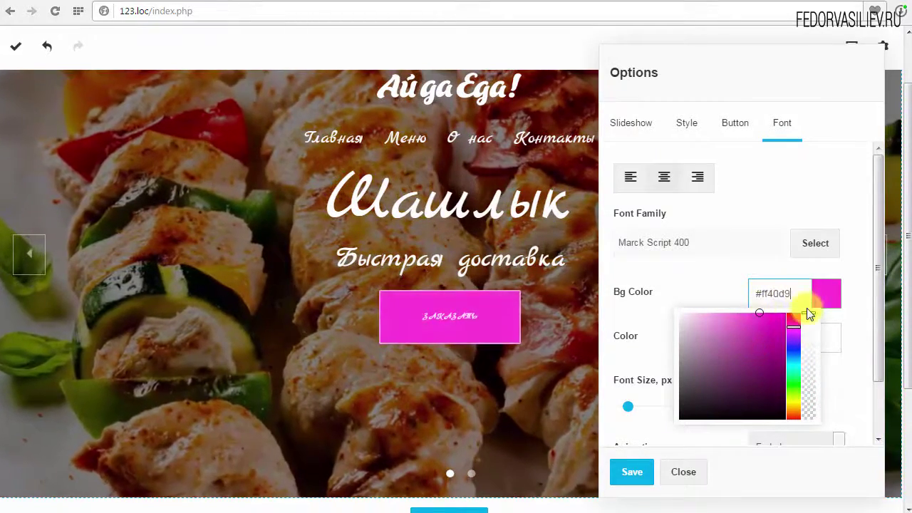
pyautogui.click(809, 417)
pyautogui.click(709, 286)
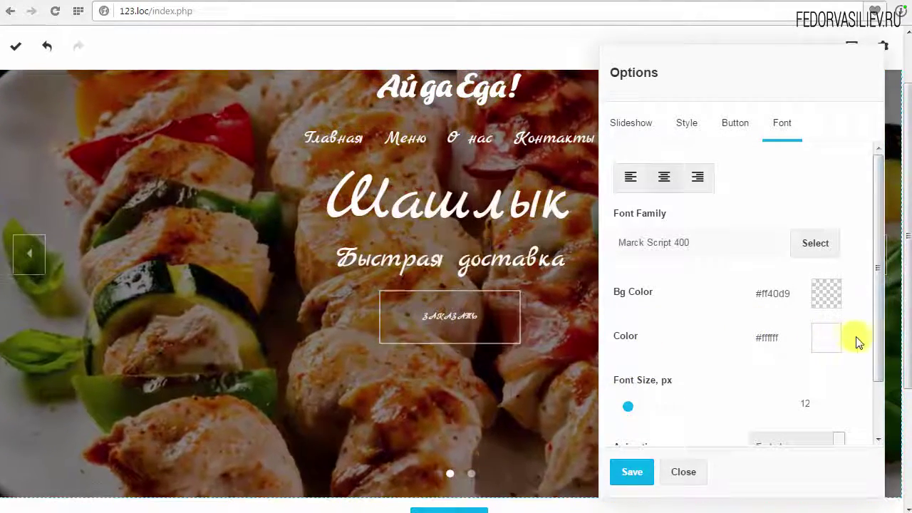
# Try a red #ff0000 text colour on the slide button and set it back to white #ffffff
pyautogui.click(823, 339)
pyautogui.moveTo(751, 382); pyautogui.dragTo(794, 355)
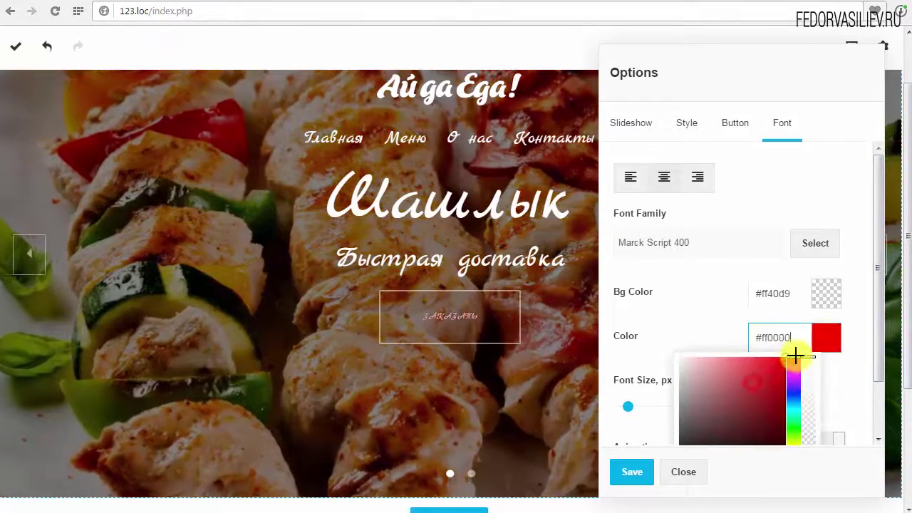
pyautogui.hotkey('ctrl', 'a')
pyautogui.write('#e85666')
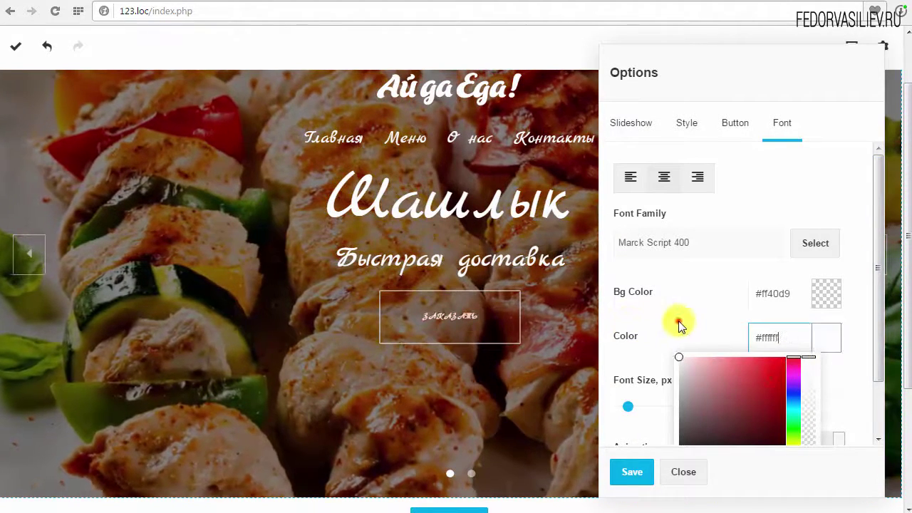
pyautogui.click(678, 321)
# Set the slide button's font size to 45 px and turn off its all-capitals text style
pyautogui.moveTo(875, 352); pyautogui.dragTo(867, 441)
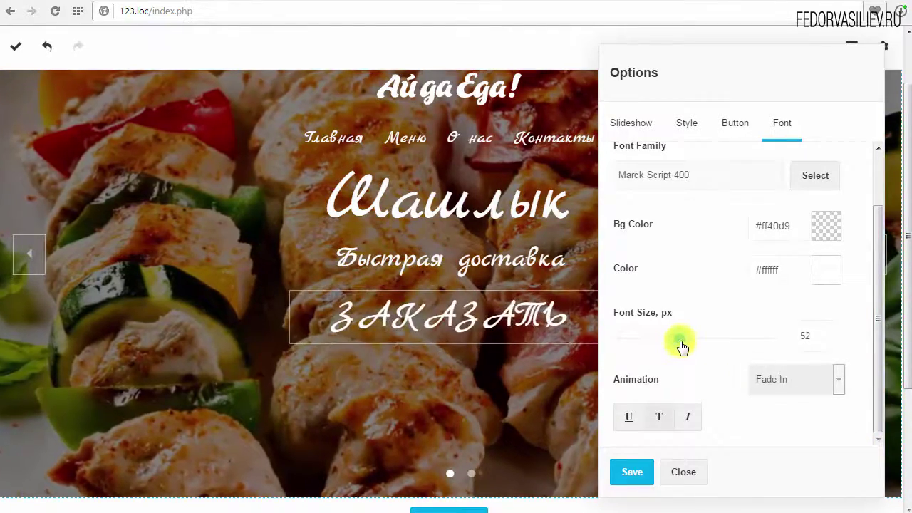
pyautogui.moveTo(681, 347); pyautogui.dragTo(673, 346)
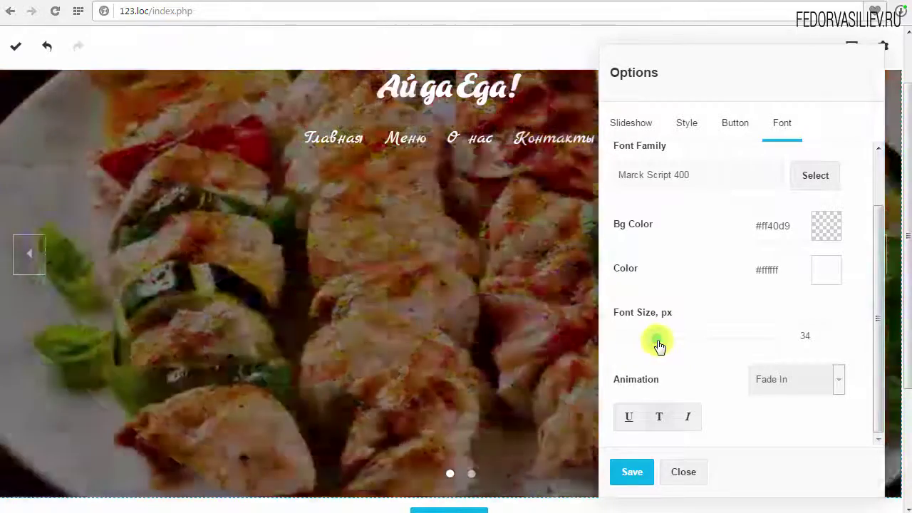
pyautogui.scroll(-1, 658, 385)
pyautogui.click(659, 416)
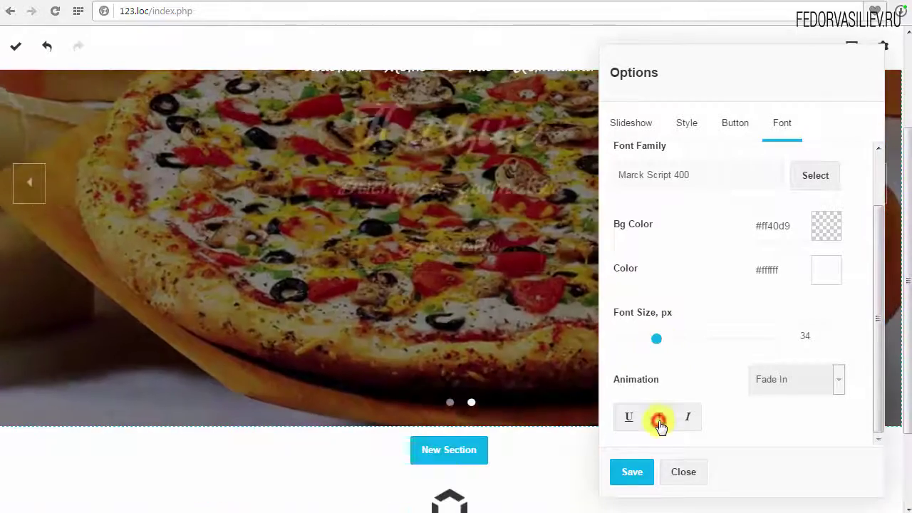
pyautogui.scroll(1, 688, 326)
pyautogui.scroll(-1, 716, 322)
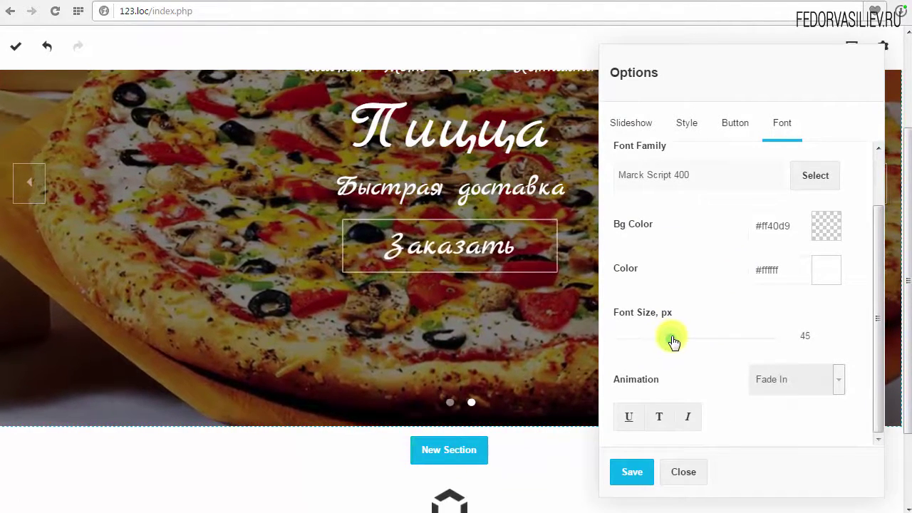
pyautogui.scroll(1, 736, 378)
pyautogui.scroll(-1, 738, 380)
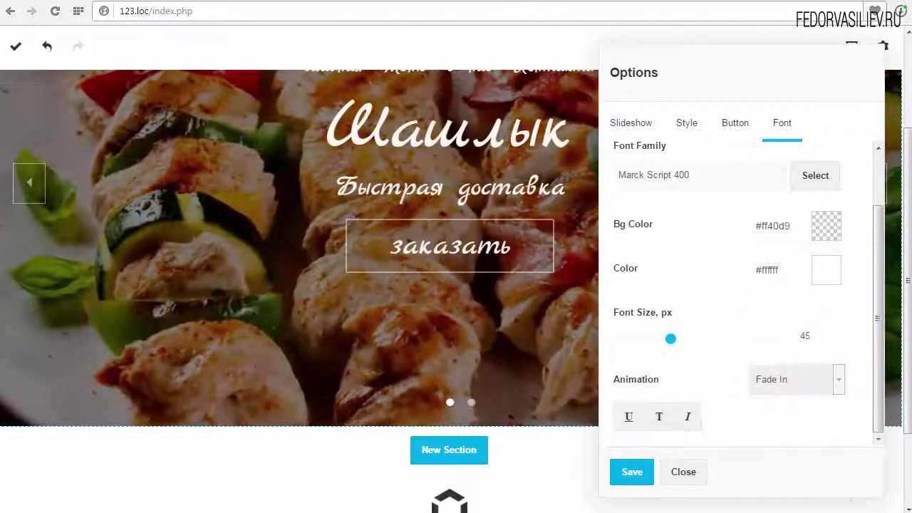
pyautogui.scroll(1, 741, 205)
# Round the slide button's border with a radius of 186 px and a border width of 4 px
pyautogui.click(734, 135)
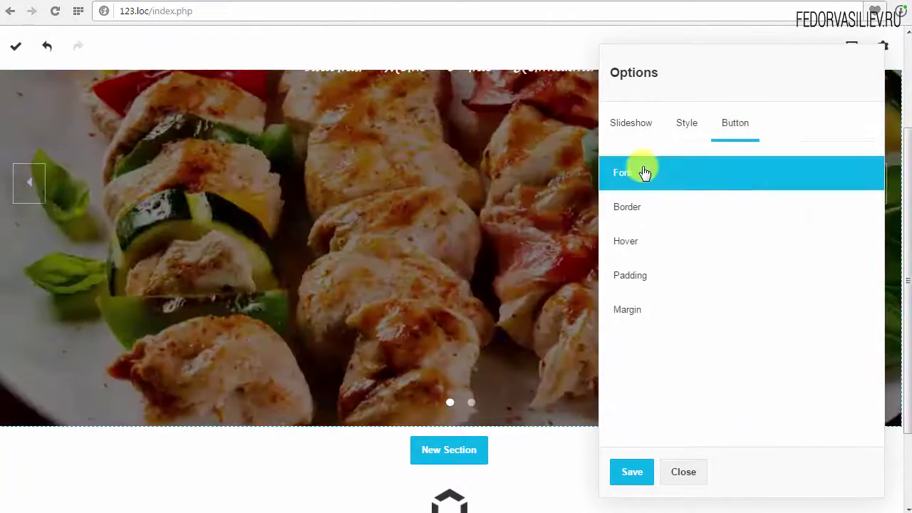
pyautogui.click(643, 173)
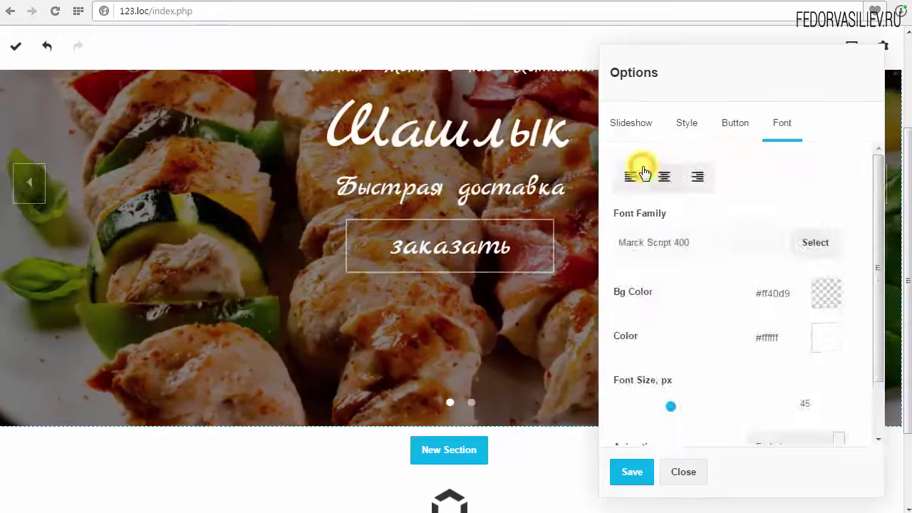
pyautogui.click(730, 128)
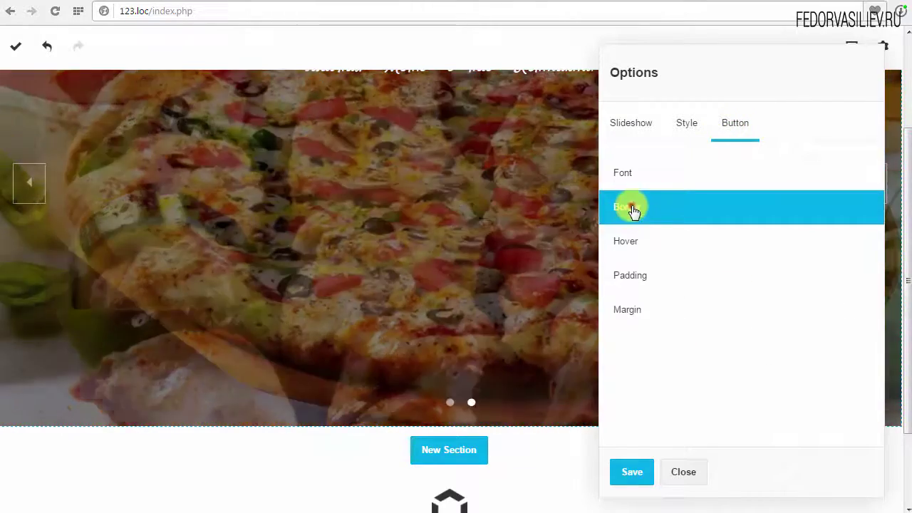
pyautogui.click(631, 206)
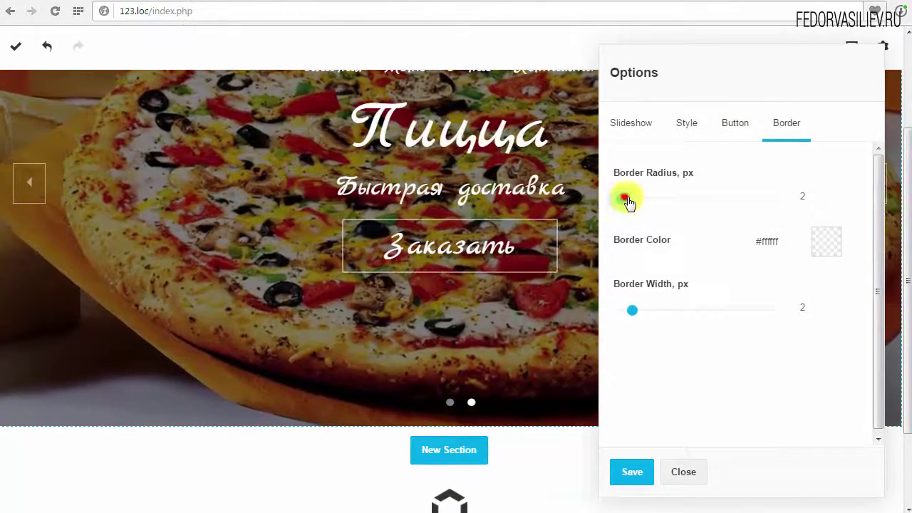
pyautogui.moveTo(644, 202); pyautogui.dragTo(675, 188)
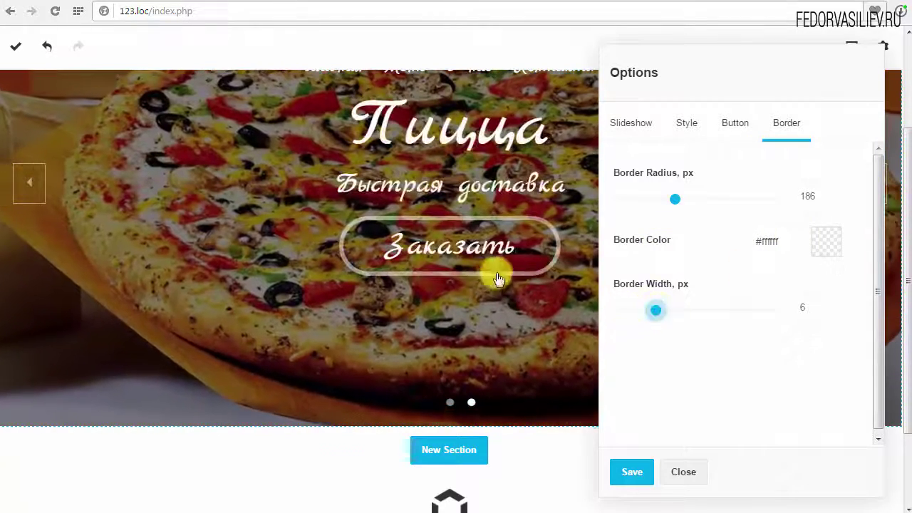
pyautogui.moveTo(659, 308); pyautogui.dragTo(647, 313)
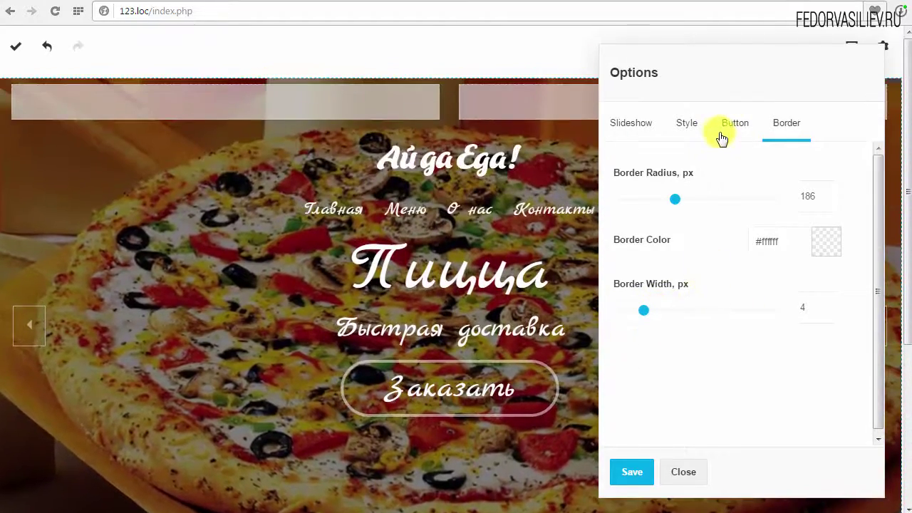
# Check the slide button's hover colours, and set its padding to 20 px vertical and 66 px horizontal
pyautogui.click(726, 133)
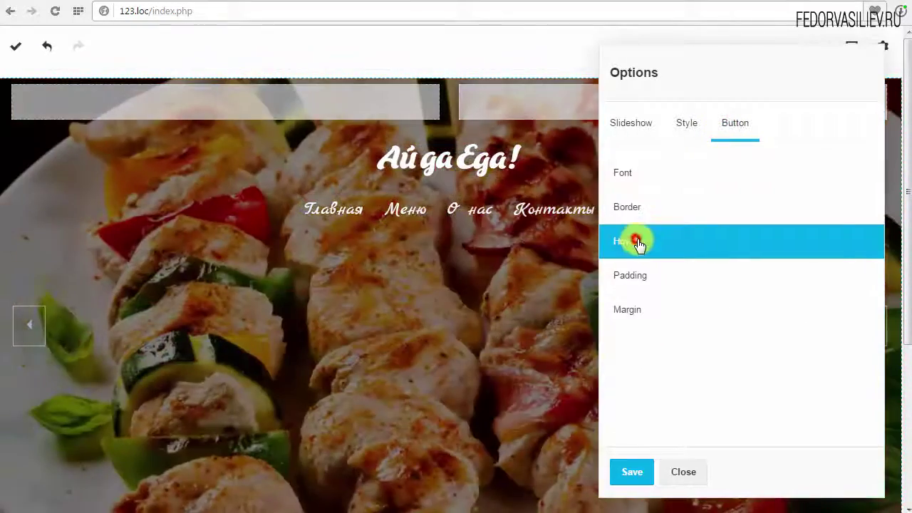
pyautogui.click(639, 240)
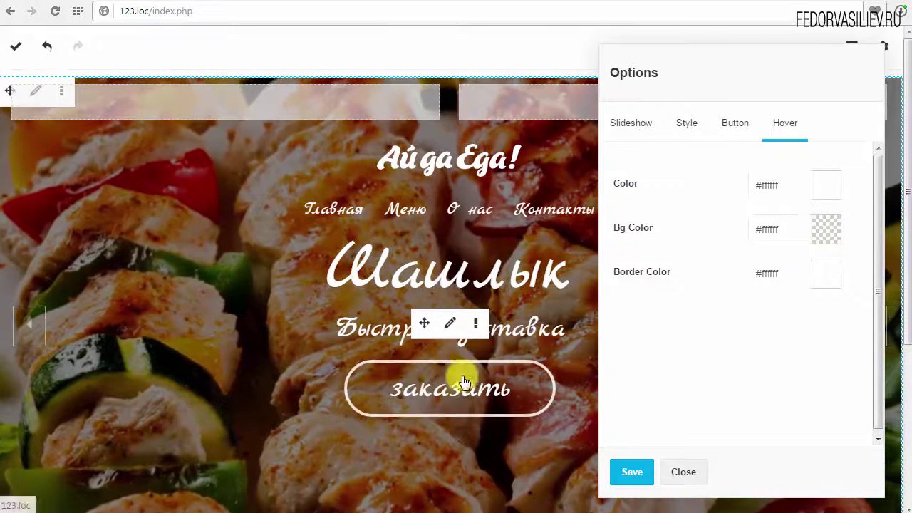
pyautogui.click(729, 122)
pyautogui.click(630, 283)
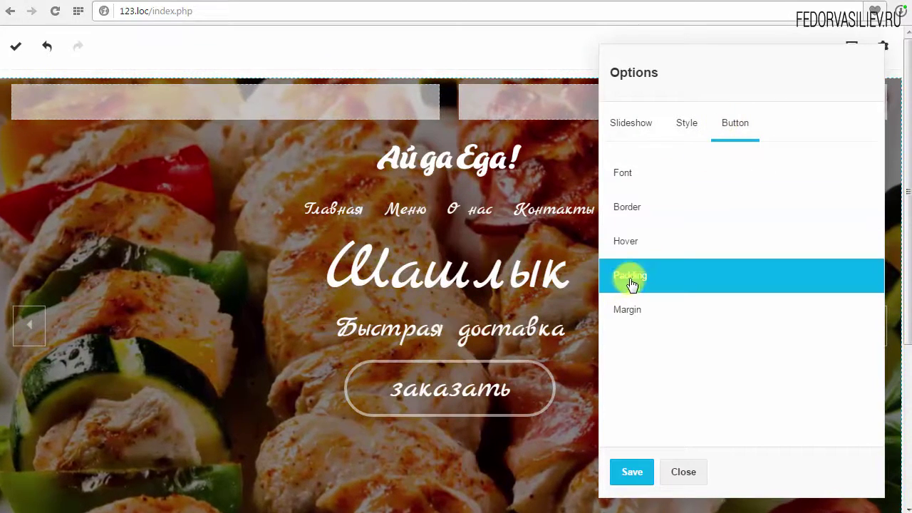
pyautogui.moveTo(626, 206)
pyautogui.mouseDown()
pyautogui.moveTo(649, 203)
pyautogui.moveTo(620, 204)
pyautogui.moveTo(633, 206)
pyautogui.moveTo(627, 209)
pyautogui.mouseUp()
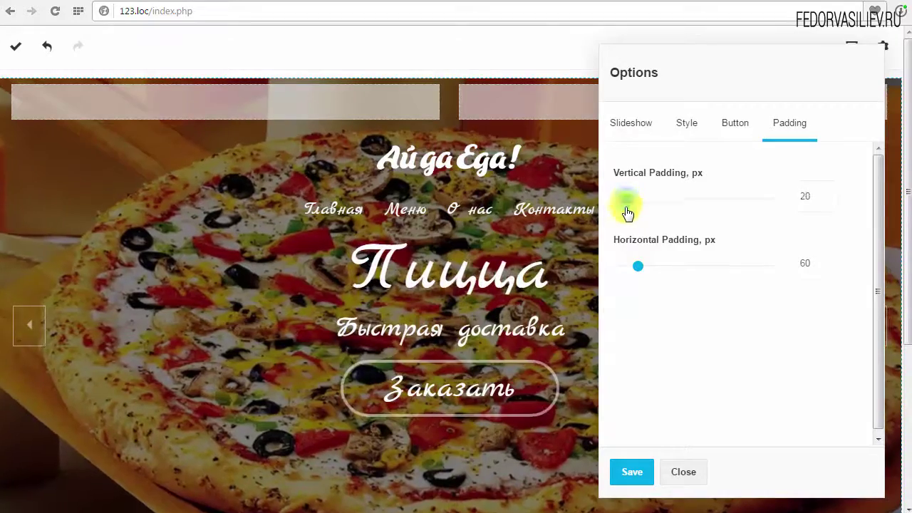
pyautogui.moveTo(643, 266)
pyautogui.mouseDown()
pyautogui.moveTo(698, 263)
pyautogui.moveTo(641, 268)
pyautogui.mouseUp()
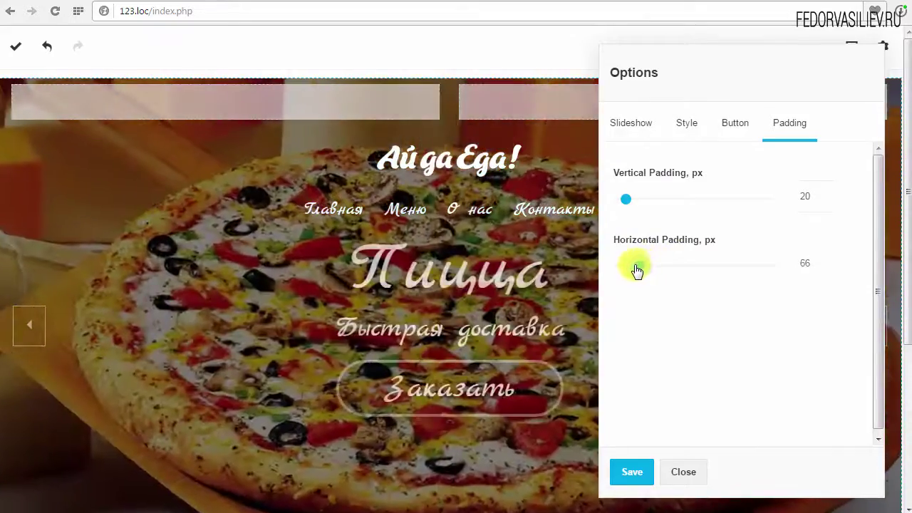
# Set the slide button's top margin to 25 px and save the slideshow options
pyautogui.click(734, 123)
pyautogui.click(639, 307)
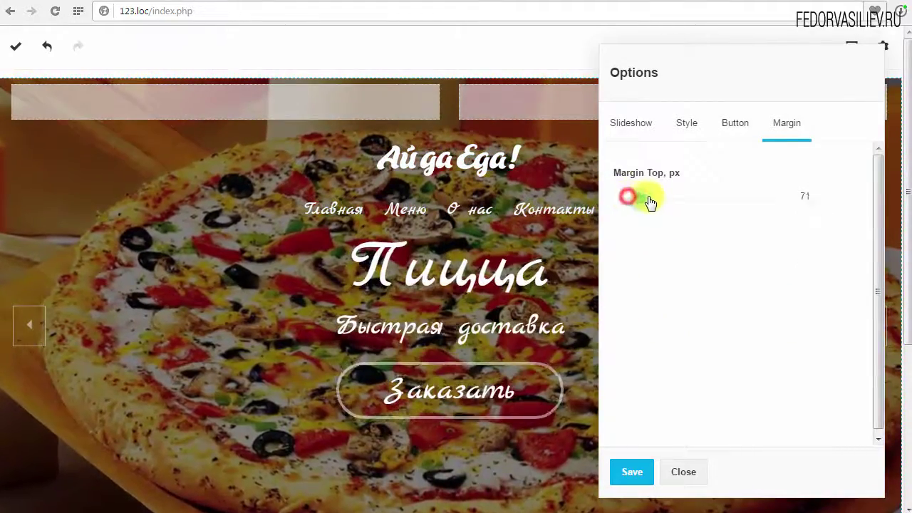
pyautogui.moveTo(649, 201); pyautogui.dragTo(652, 202)
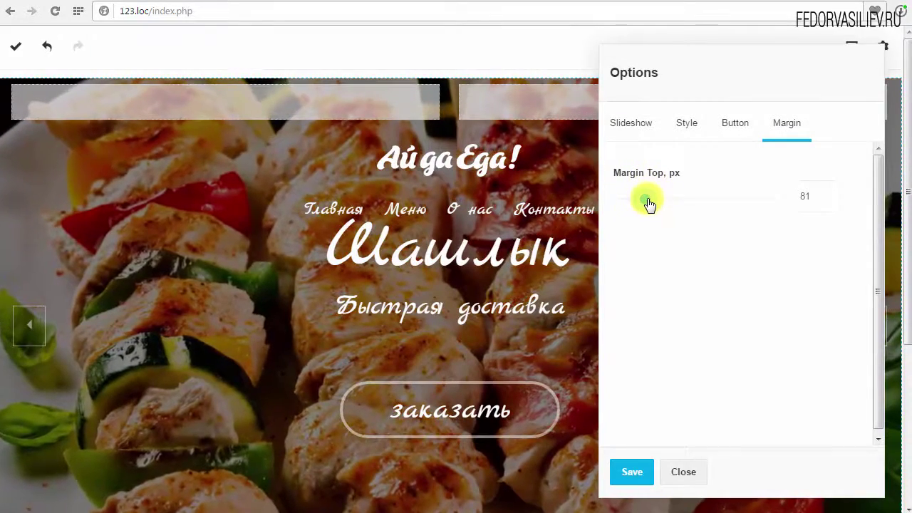
pyautogui.moveTo(648, 204); pyautogui.dragTo(637, 205)
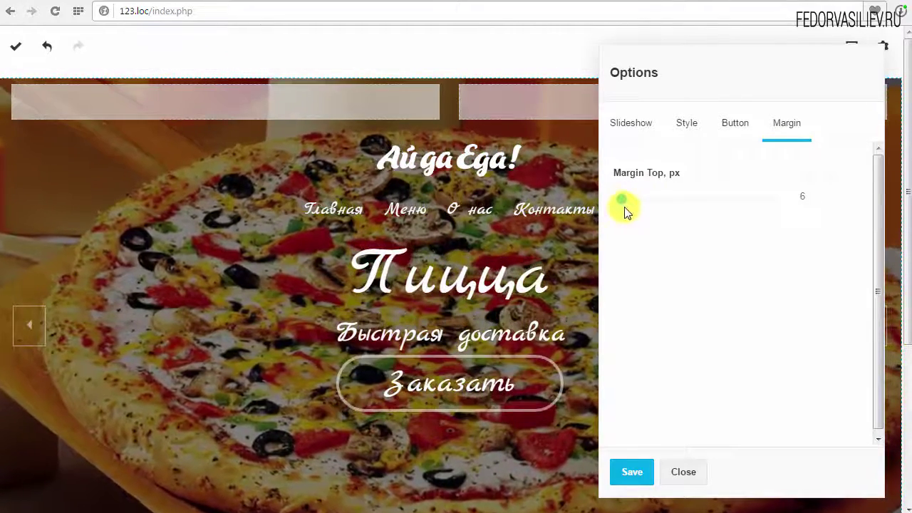
pyautogui.moveTo(624, 208); pyautogui.dragTo(628, 210)
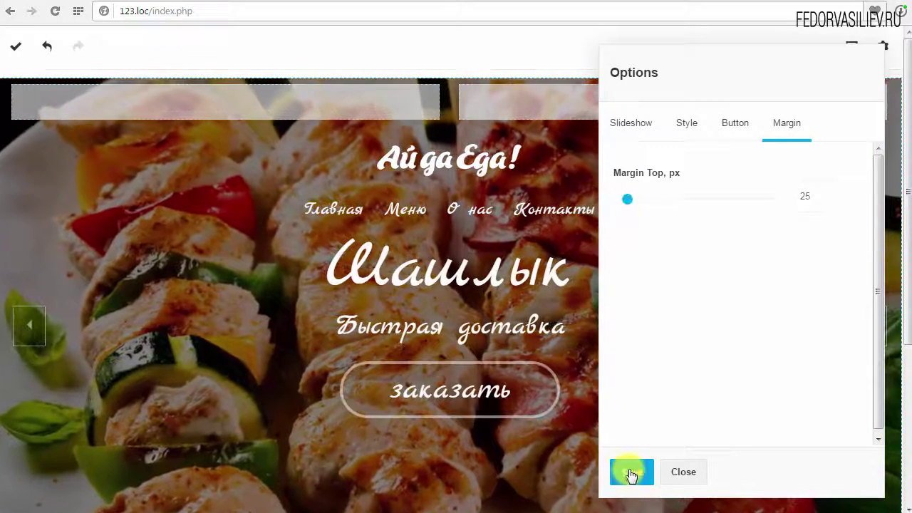
pyautogui.click(731, 125)
pyautogui.click(632, 286)
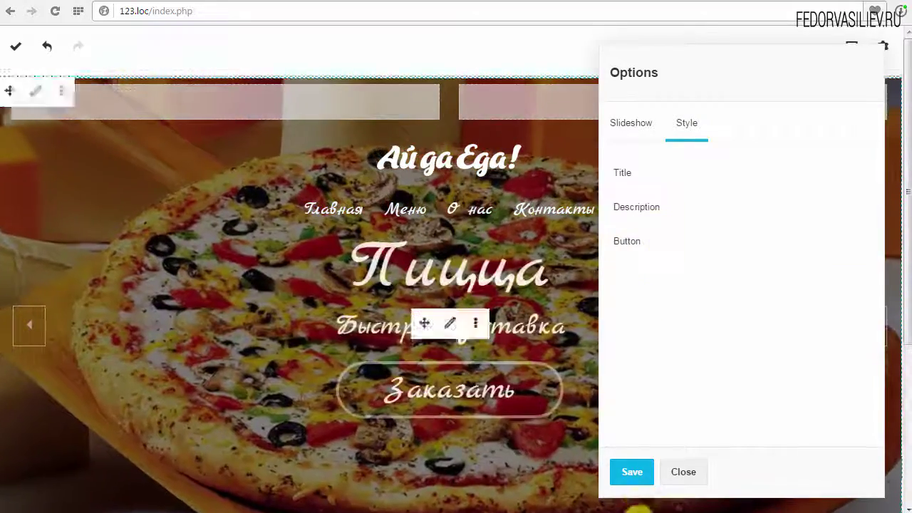
pyautogui.click(622, 475)
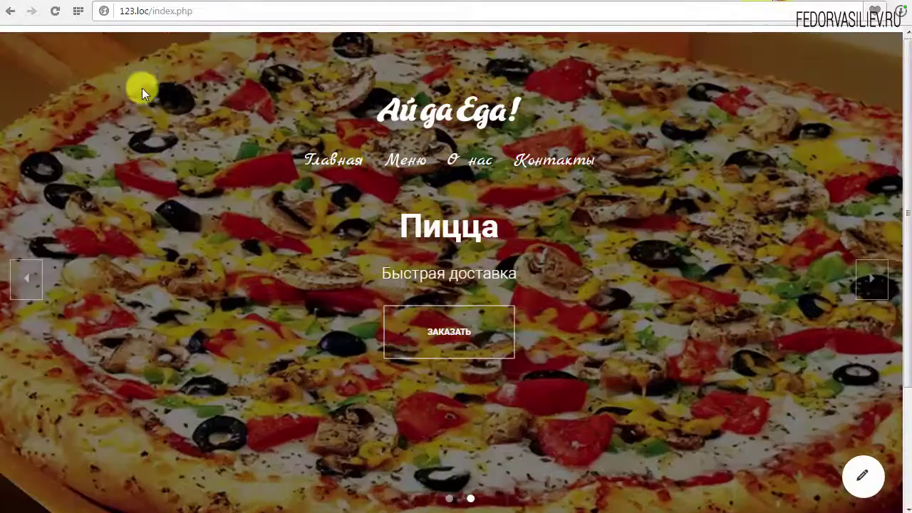
# Reload the page to check the restyled slides, and check the padding of the header section
pyautogui.click(55, 11)
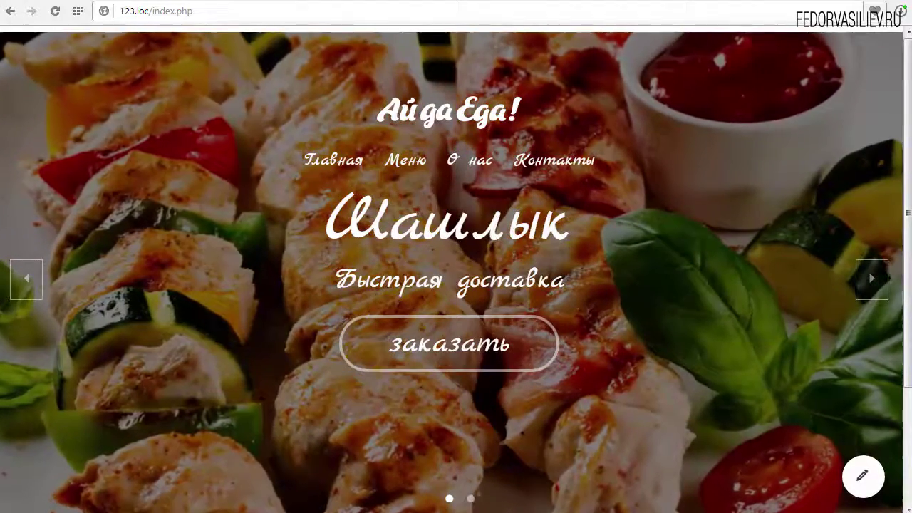
pyautogui.click(863, 476)
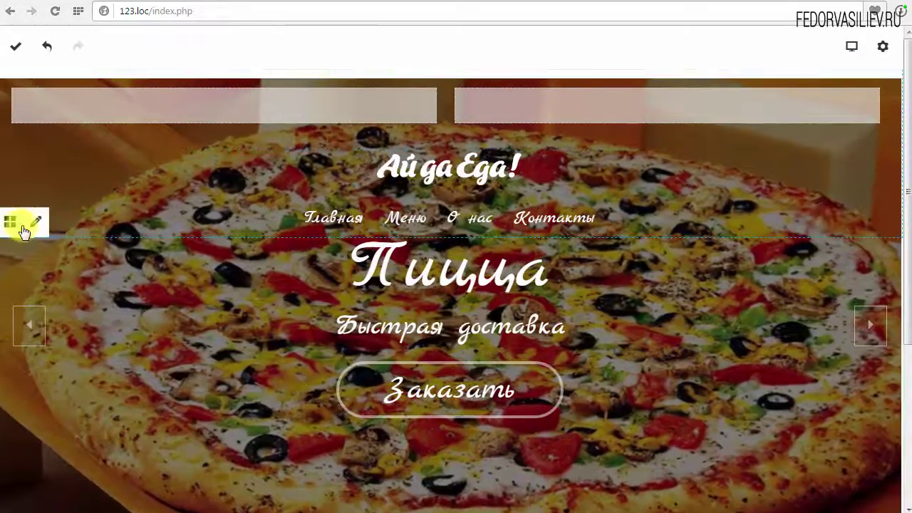
pyautogui.click(38, 226)
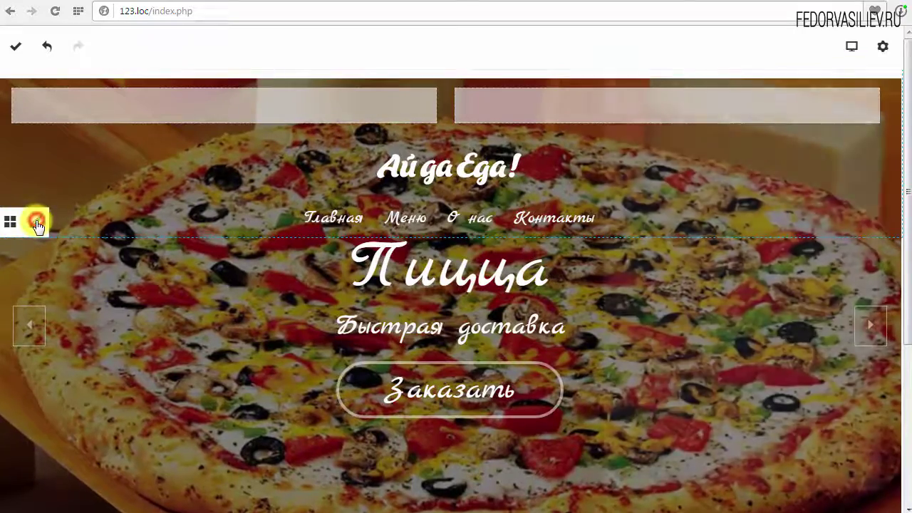
pyautogui.click(659, 240)
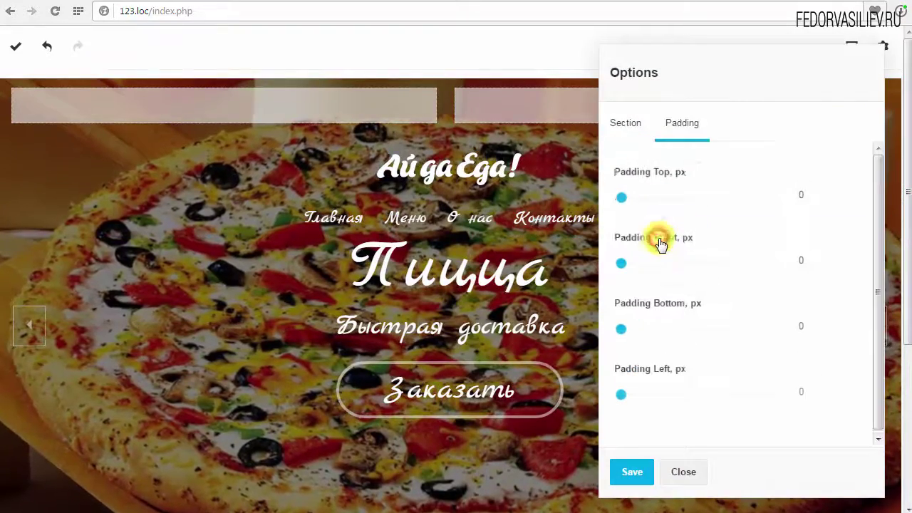
pyautogui.click(691, 473)
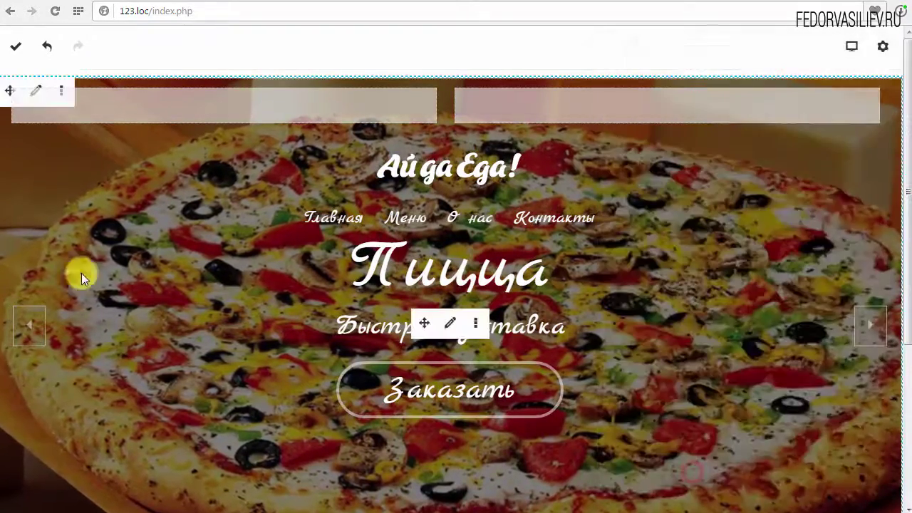
# Set the header's top row padding to 0 px top and bottom and 20 px right, save it and reload the page
pyautogui.click(38, 85)
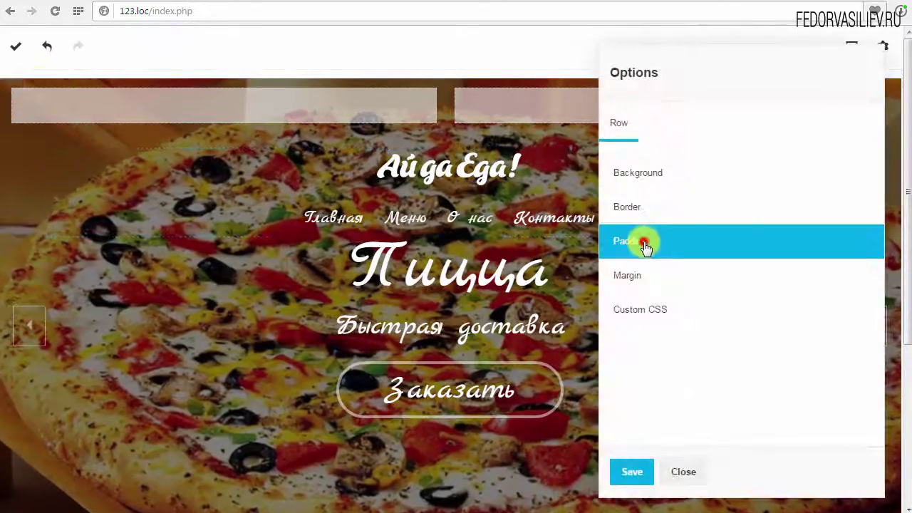
pyautogui.click(645, 240)
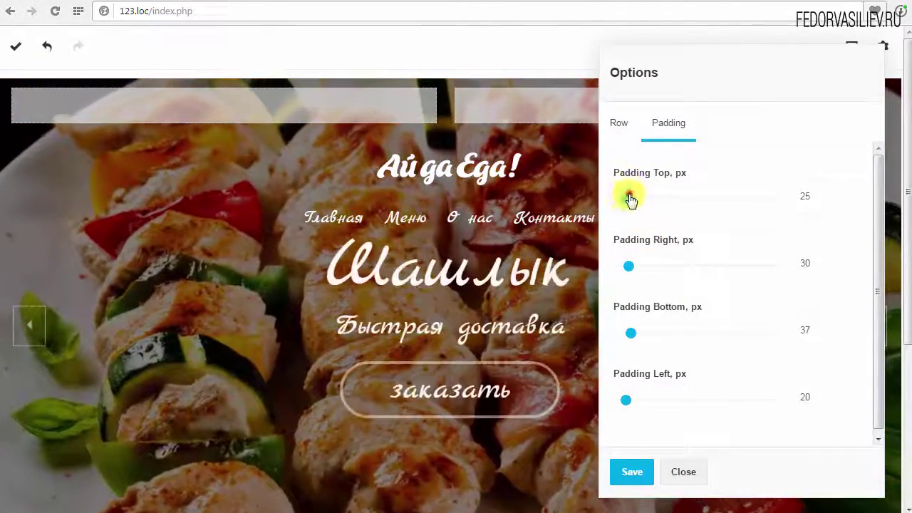
pyautogui.moveTo(630, 200); pyautogui.dragTo(620, 198)
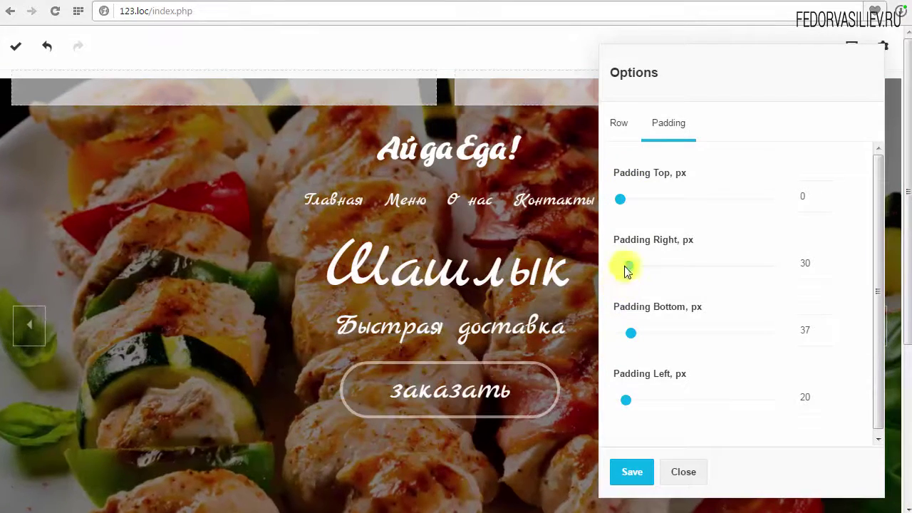
pyautogui.moveTo(633, 336); pyautogui.dragTo(600, 342)
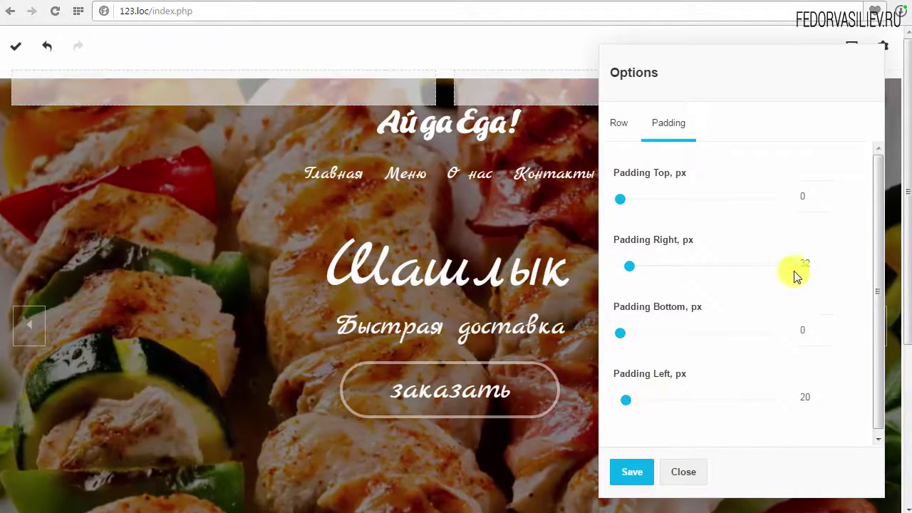
pyautogui.write('20')
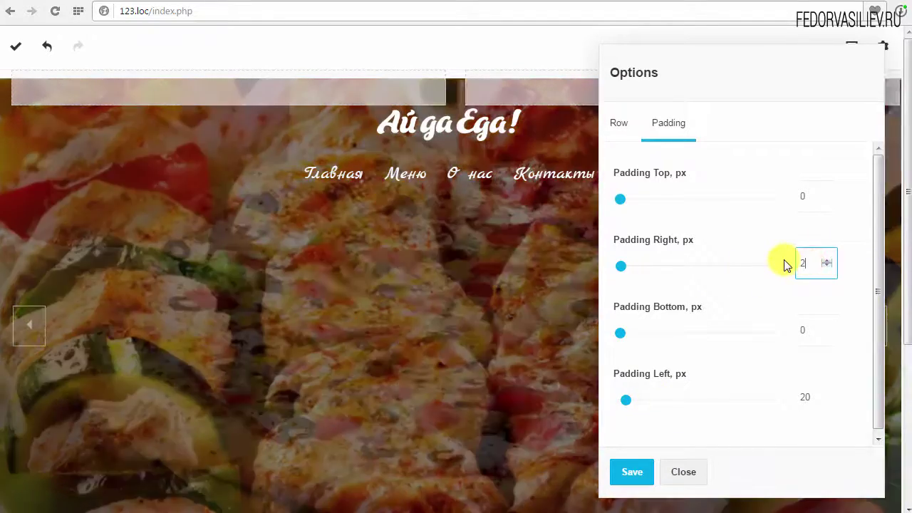
pyautogui.click(636, 474)
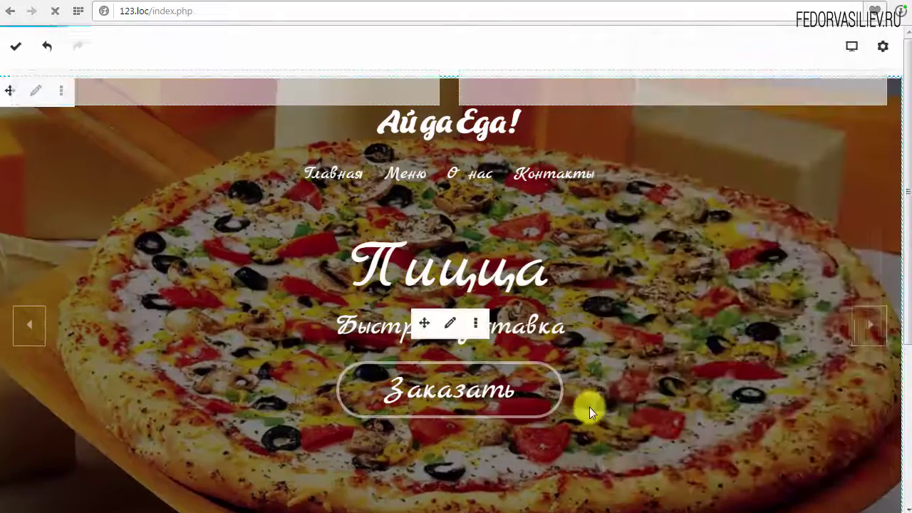
pyautogui.press('F5')
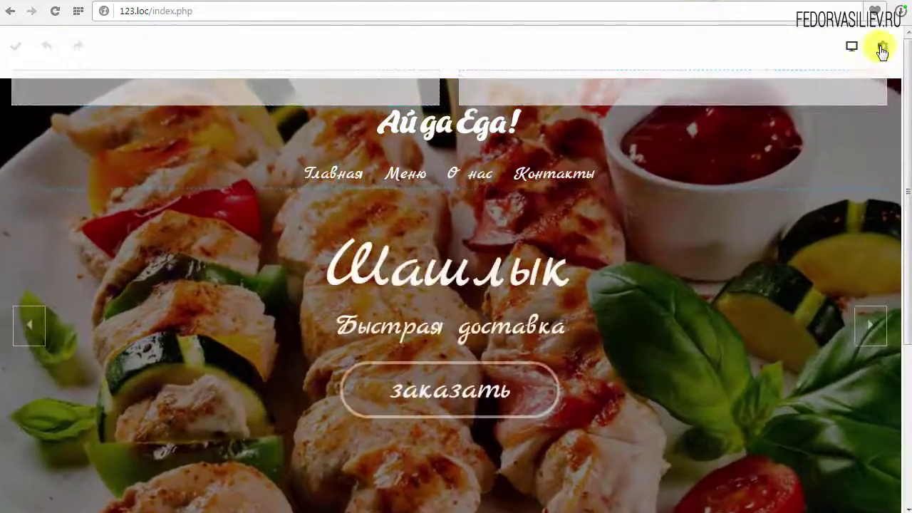
# Set the theme body's top padding to 0 px, save it and reload the page
pyautogui.click(880, 49)
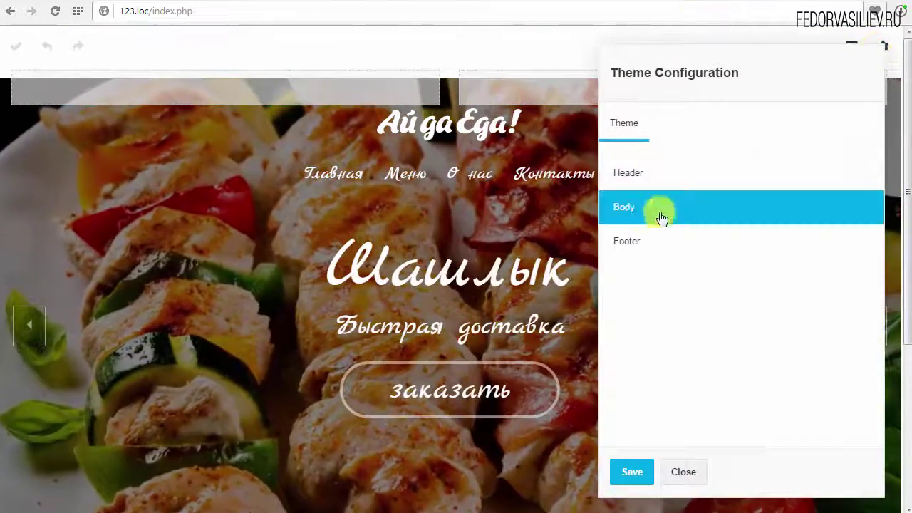
pyautogui.click(637, 213)
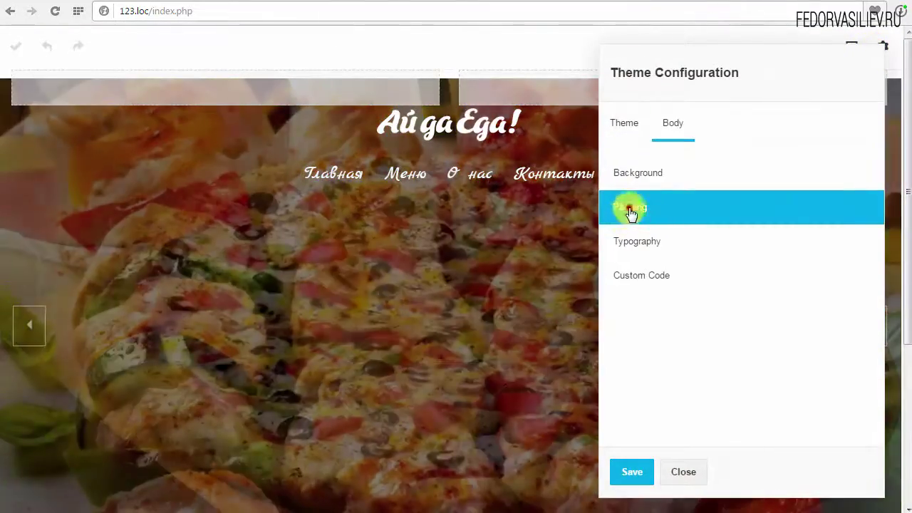
pyautogui.click(631, 213)
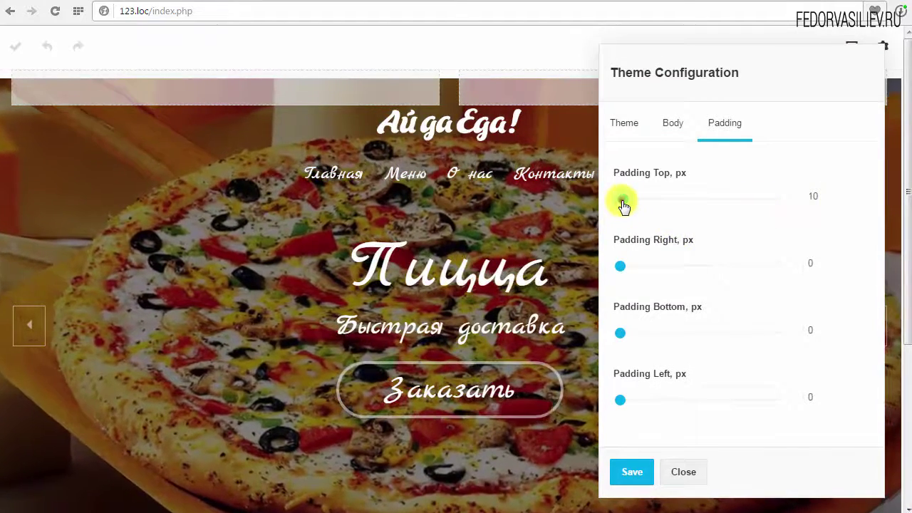
pyautogui.moveTo(600, 210); pyautogui.dragTo(604, 205)
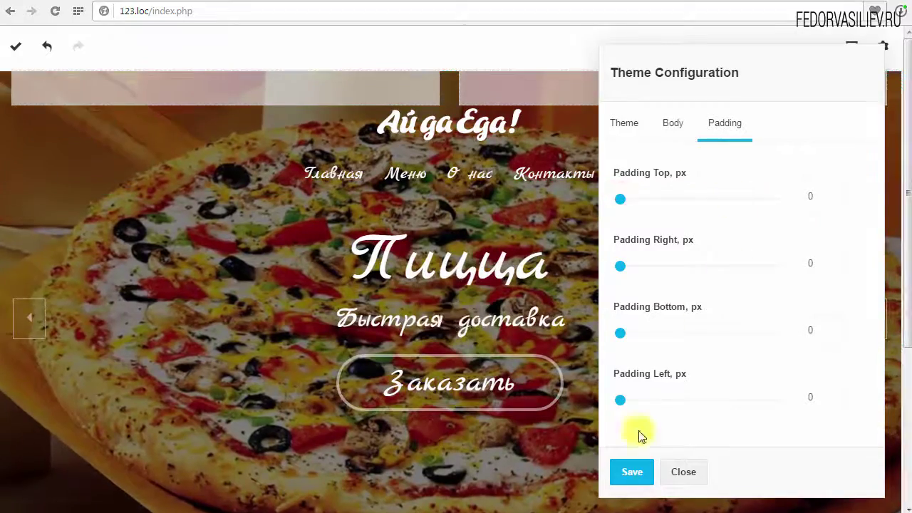
pyautogui.click(632, 473)
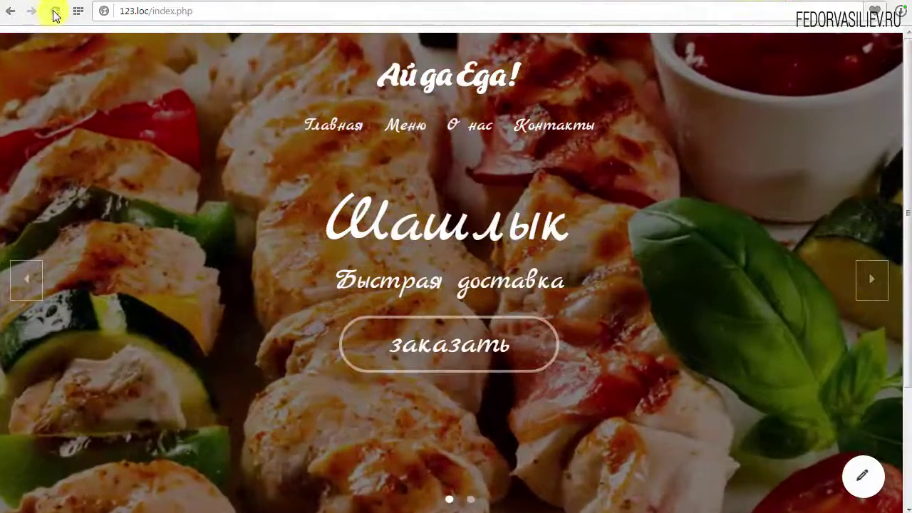
pyautogui.click(55, 13)
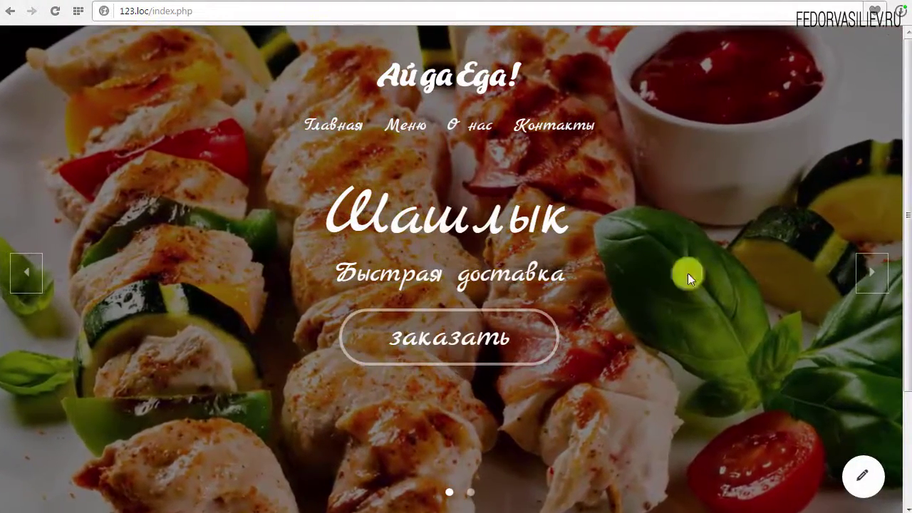
# Set the main menu's top margin to 0 px and save its options
pyautogui.click(863, 476)
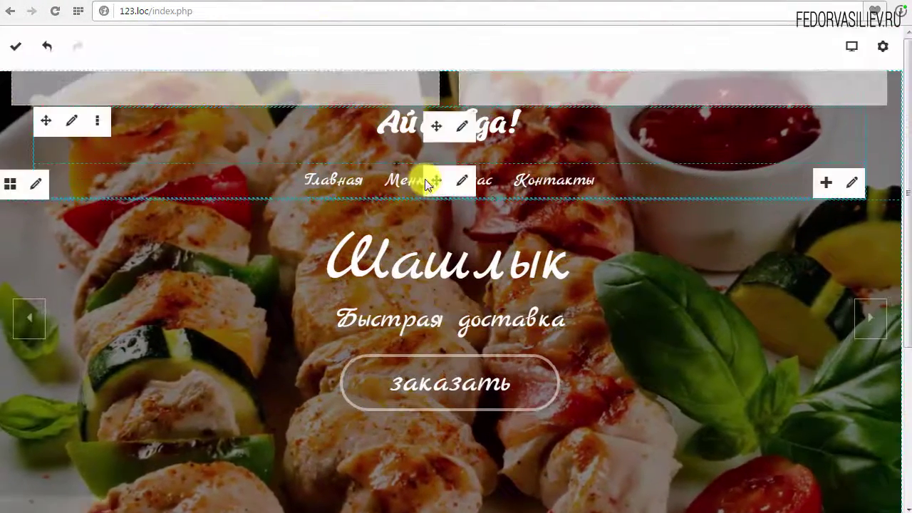
pyautogui.click(463, 183)
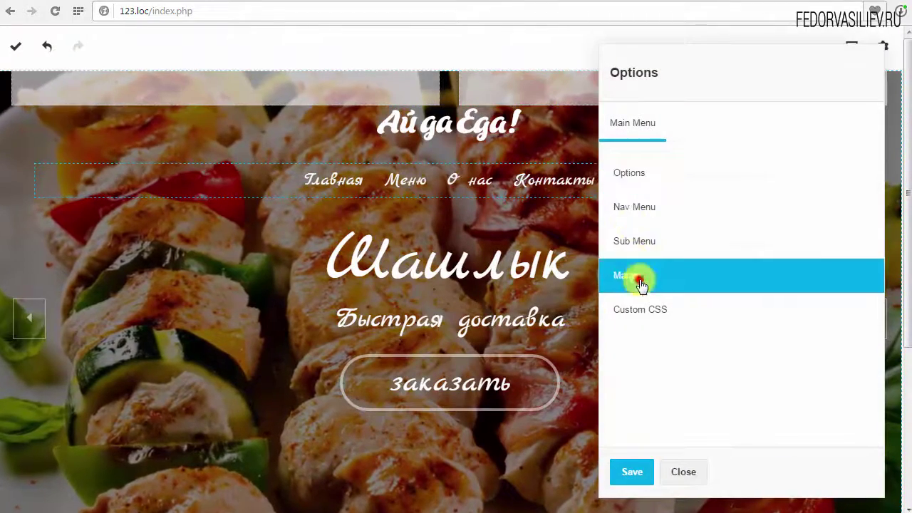
pyautogui.click(638, 280)
pyautogui.moveTo(625, 199); pyautogui.dragTo(610, 198)
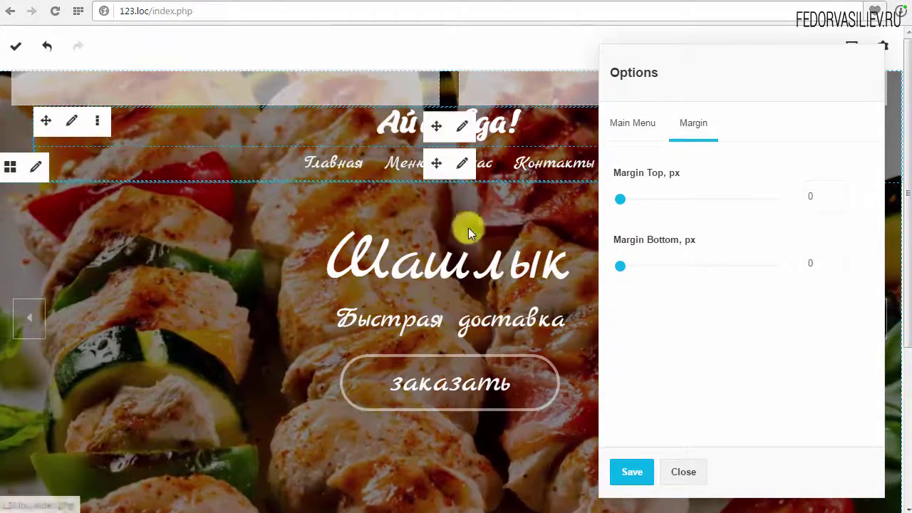
pyautogui.click(636, 470)
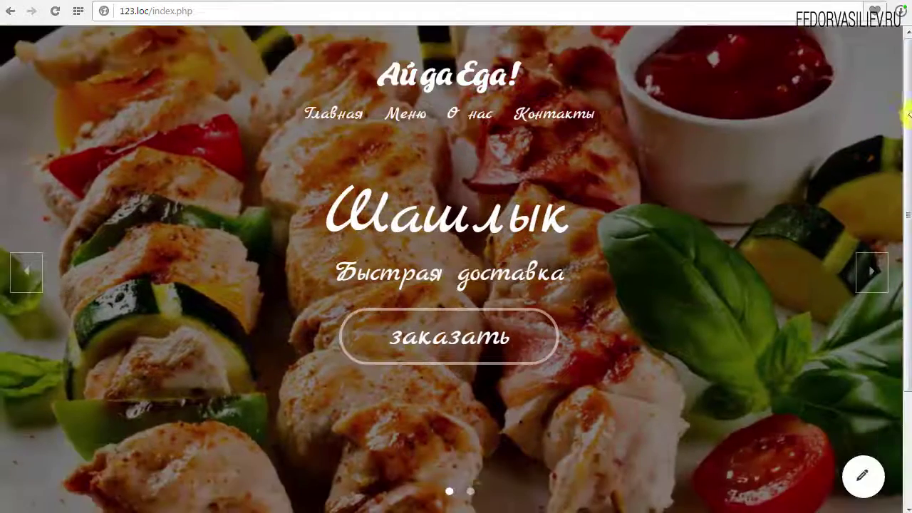
# Set the header position to Fixed, save the theme and check how the header behaves while the page scrolls
pyautogui.moveTo(903, 115); pyautogui.dragTo(905, 85)
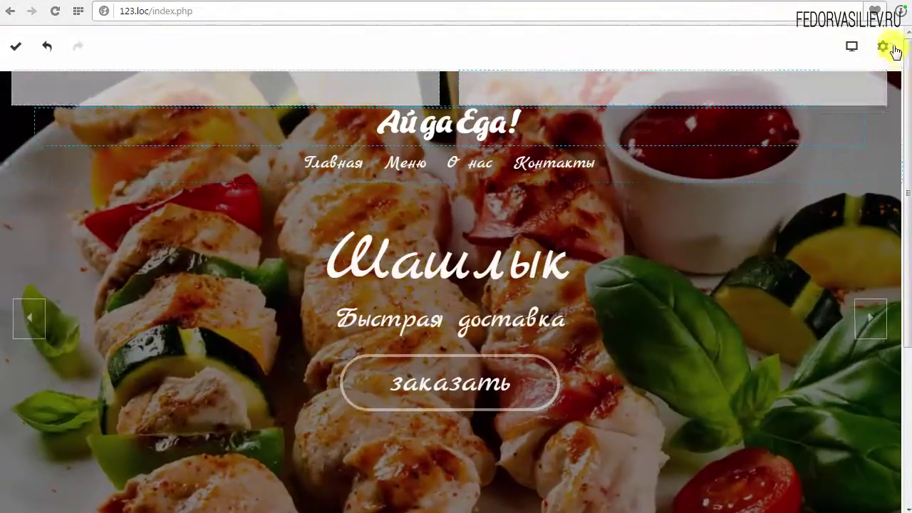
pyautogui.click(882, 49)
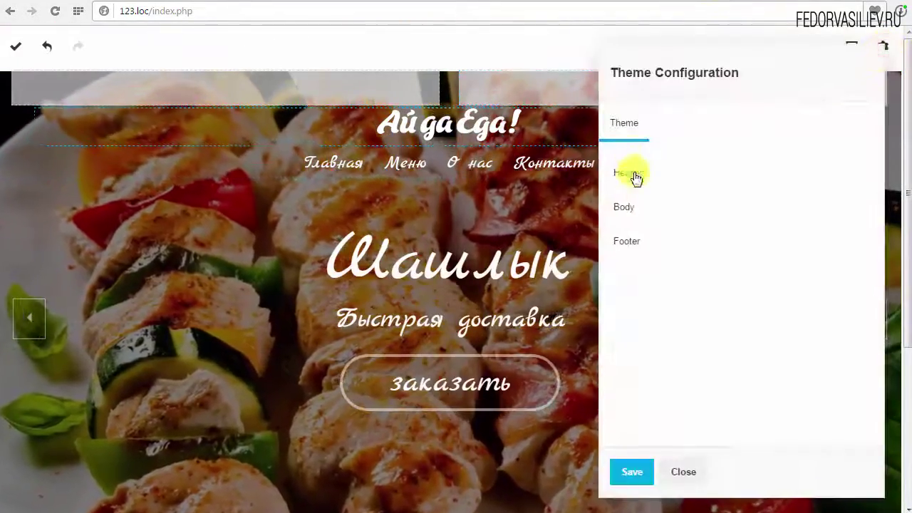
pyautogui.click(633, 174)
pyautogui.click(634, 176)
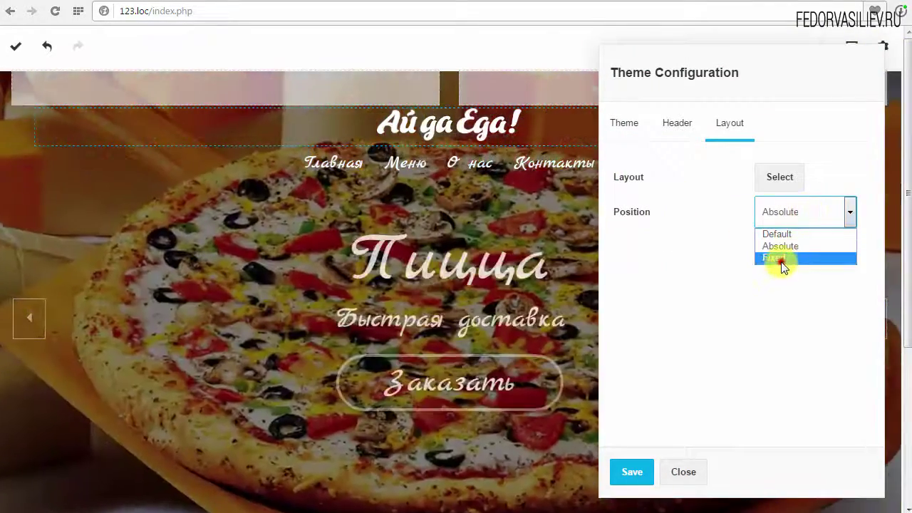
pyautogui.click(779, 258)
pyautogui.click(629, 474)
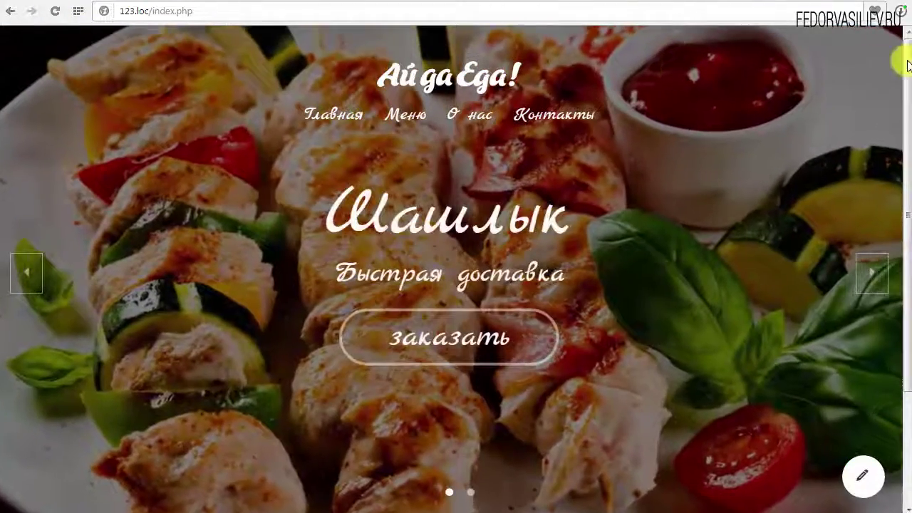
pyautogui.moveTo(902, 71)
pyautogui.mouseDown()
pyautogui.moveTo(898, 183)
pyautogui.moveTo(899, 89)
pyautogui.moveTo(902, 166)
pyautogui.moveTo(908, 142)
pyautogui.moveTo(905, 81)
pyautogui.moveTo(891, 235)
pyautogui.moveTo(901, 78)
pyautogui.mouseUp()
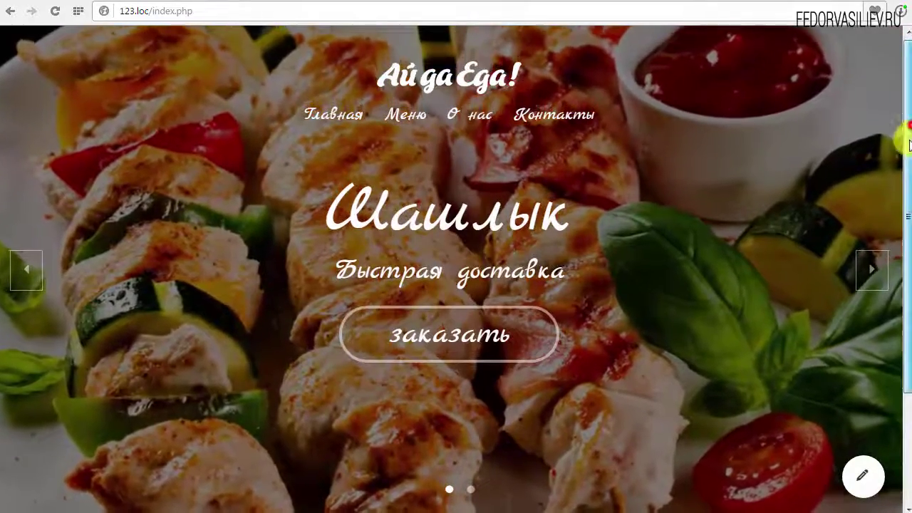
pyautogui.moveTo(908, 143); pyautogui.dragTo(905, 84)
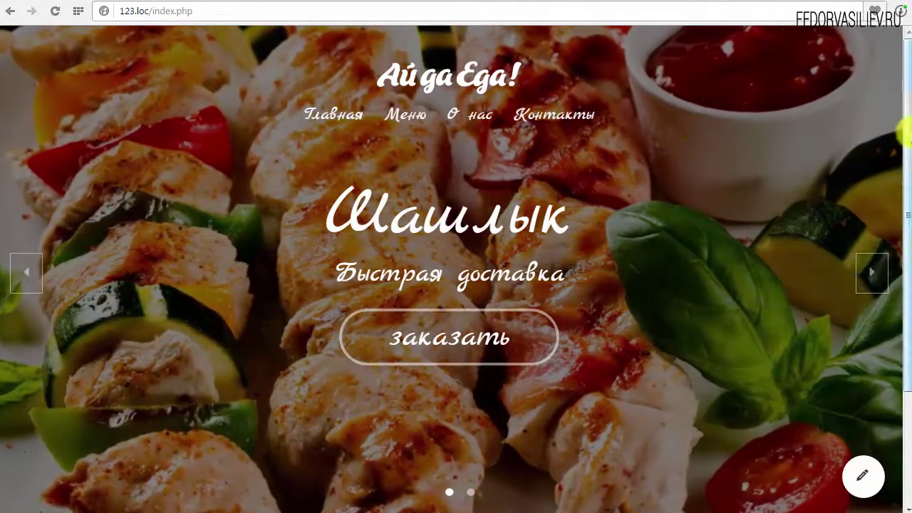
pyautogui.moveTo(903, 132); pyautogui.dragTo(904, 107)
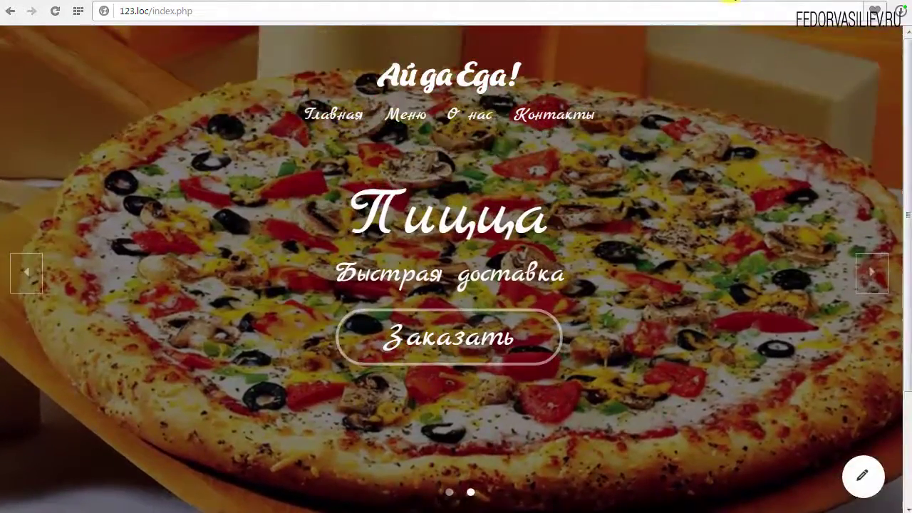
# Apply the Bounce In Up animation to the slideshow section and save its options
pyautogui.click(863, 476)
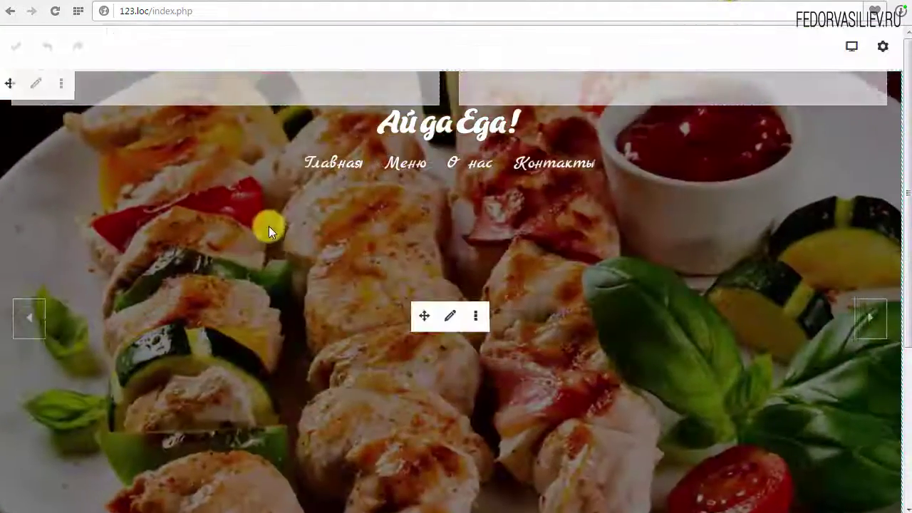
pyautogui.scroll(-3, 268, 226)
pyautogui.click(60, 405)
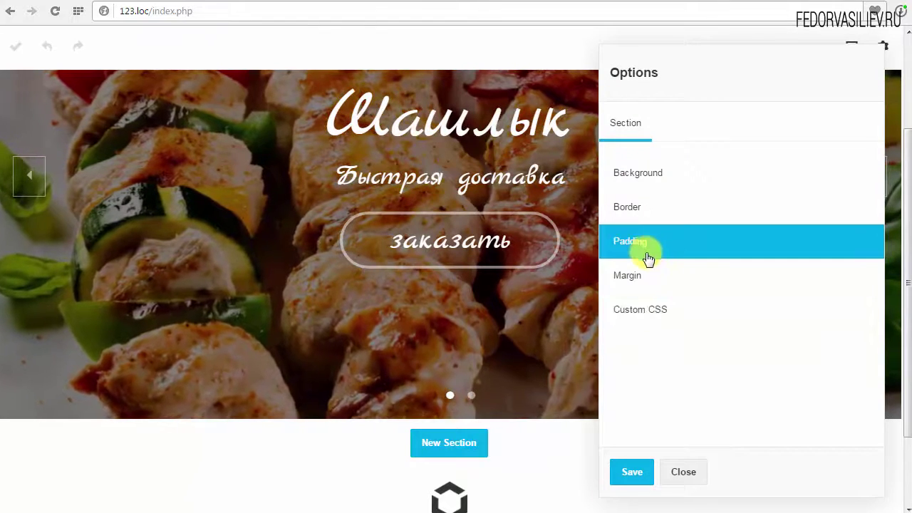
pyautogui.click(656, 175)
pyautogui.scroll(-1, 799, 267)
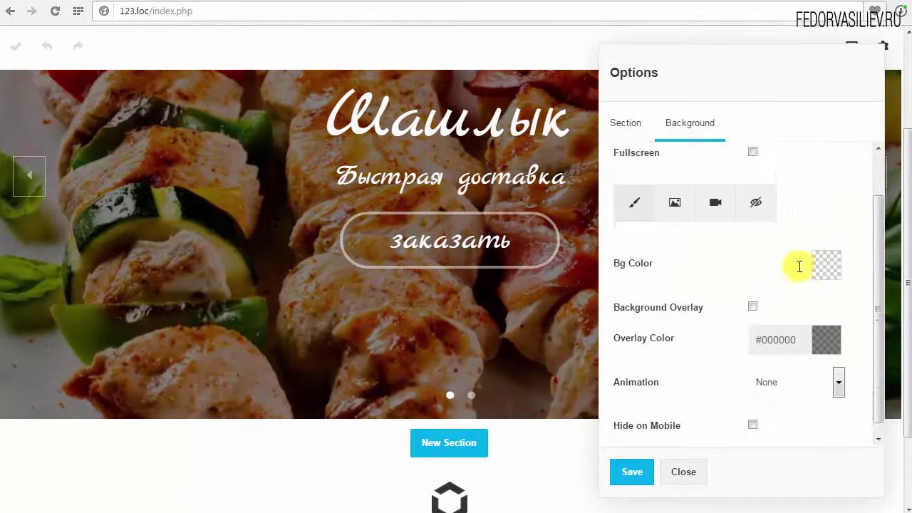
pyautogui.scroll(-3, 800, 266)
pyautogui.click(780, 372)
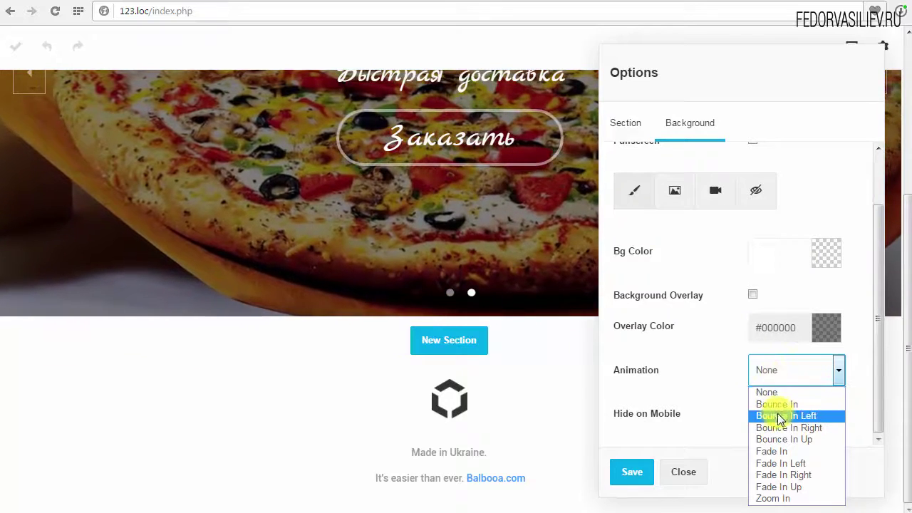
pyautogui.click(782, 439)
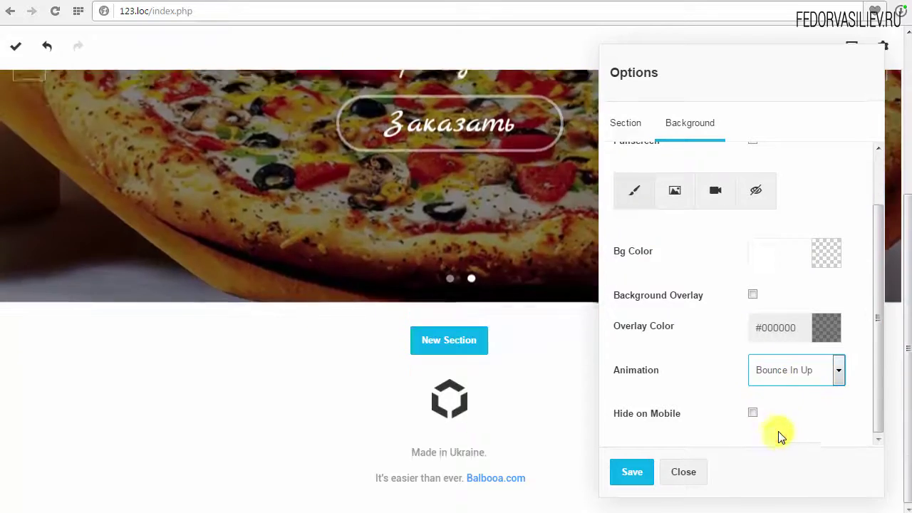
pyautogui.click(644, 473)
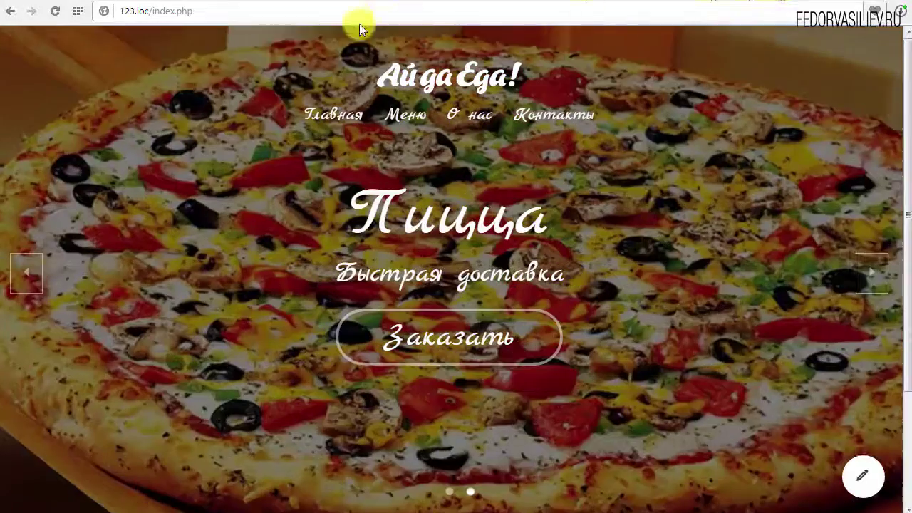
# Reload the page and check the slideshow section's entrance animation while scrolling
pyautogui.click(56, 11)
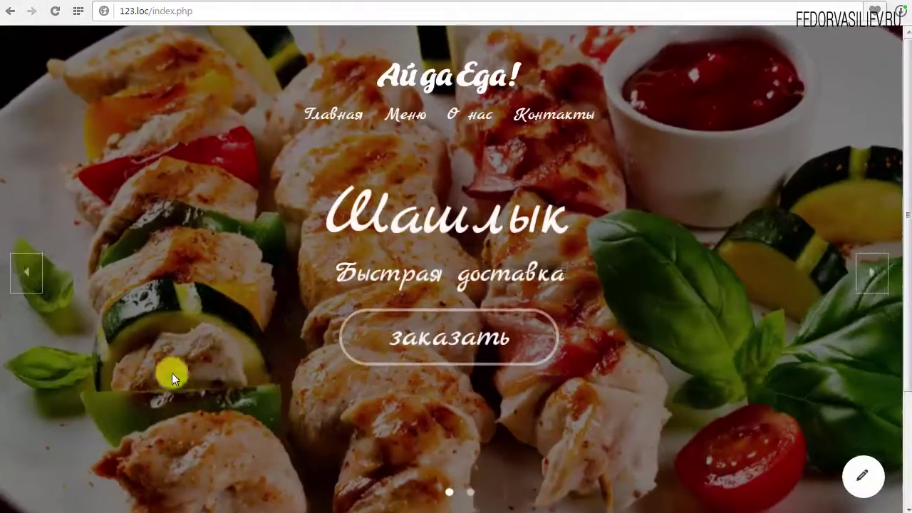
pyautogui.scroll(-2, 612, 238)
pyautogui.scroll(2, 617, 233)
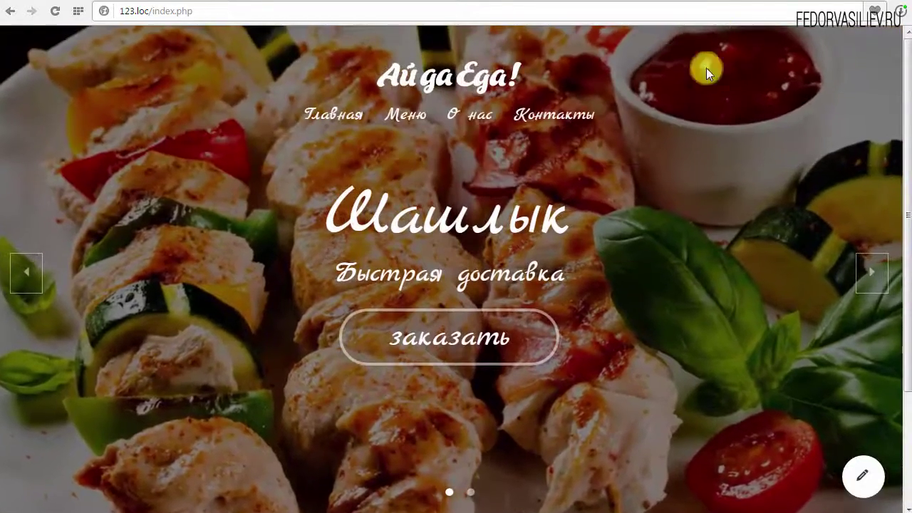
# Set the slideshow section's animation to None in the page editor and save its options
pyautogui.click(862, 475)
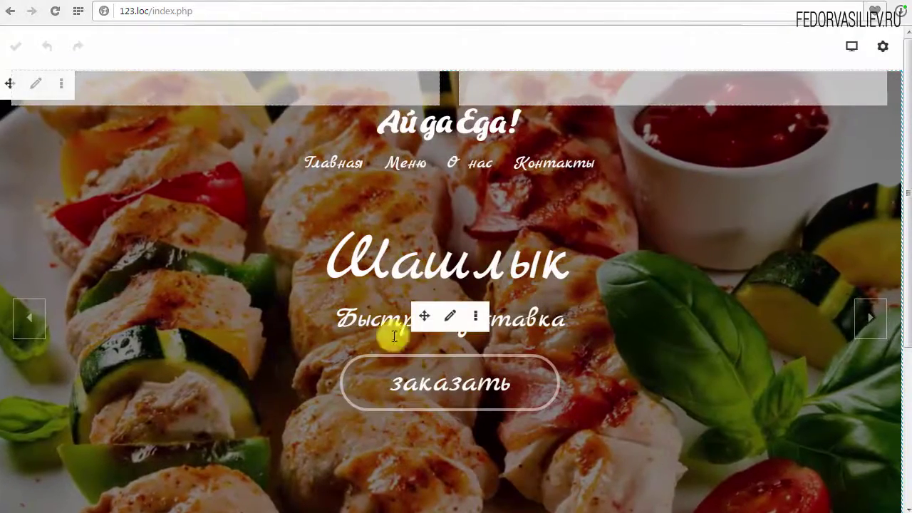
pyautogui.scroll(-3, 203, 310)
pyautogui.click(61, 304)
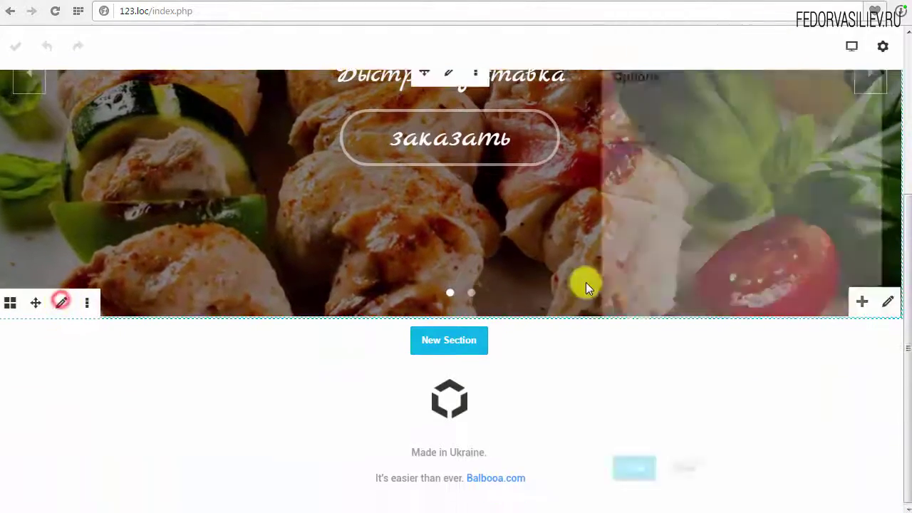
pyautogui.click(805, 172)
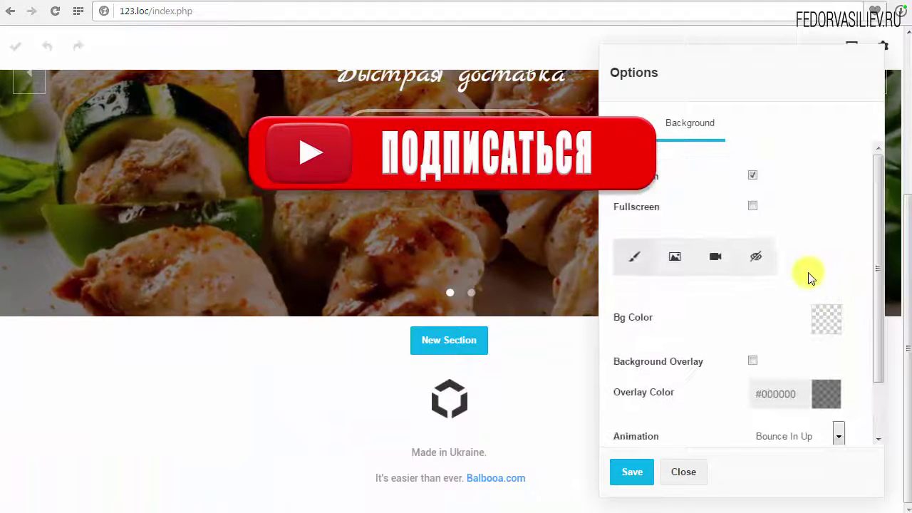
pyautogui.scroll(-1, 808, 274)
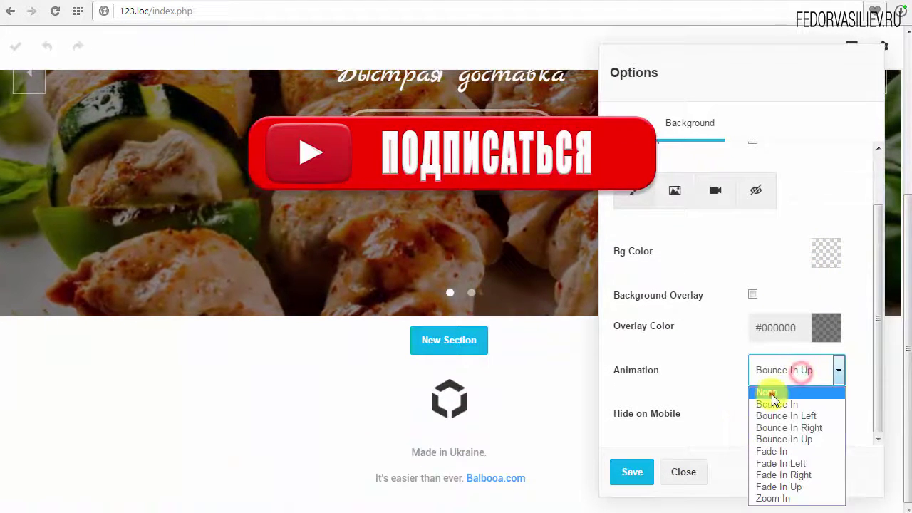
pyautogui.click(627, 472)
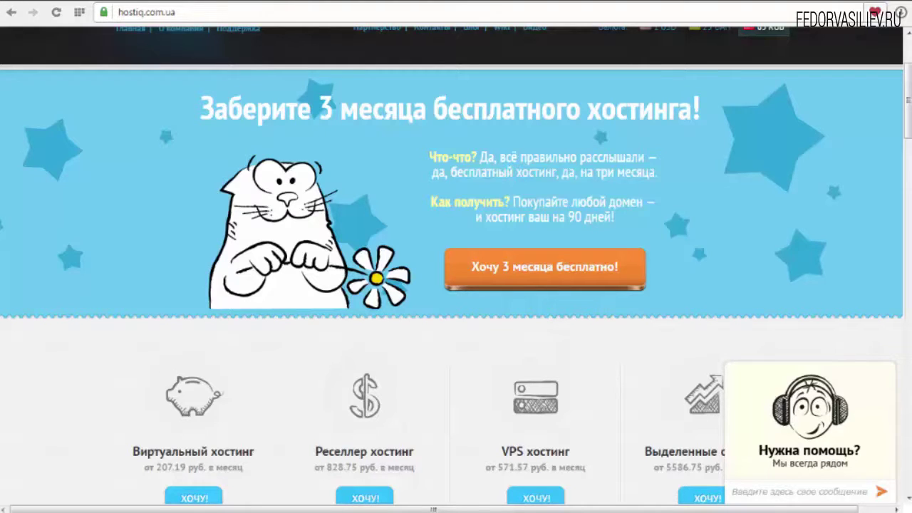
# Open the online support chat on the hostiq.com.ua home page and minimise it again
pyautogui.click(803, 439)
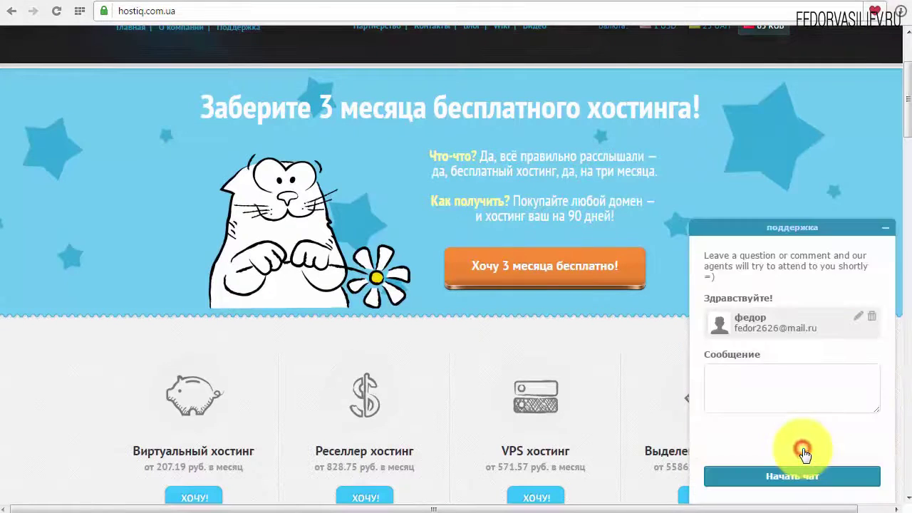
pyautogui.click(885, 228)
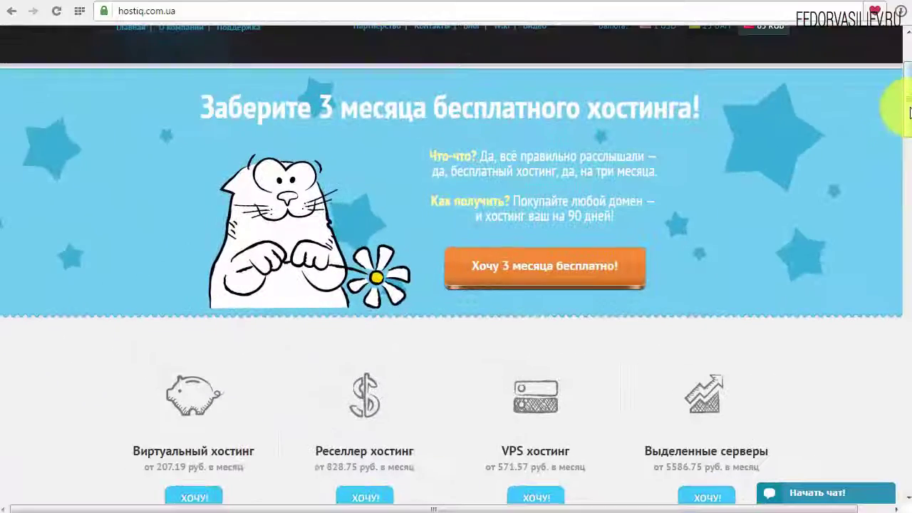
# Review the virtual hosting packages, prices and footnoted terms on hostiq.com.ua
pyautogui.moveTo(908, 117)
pyautogui.mouseDown()
pyautogui.moveTo(907, 146)
pyautogui.moveTo(909, 110)
pyautogui.mouseUp()
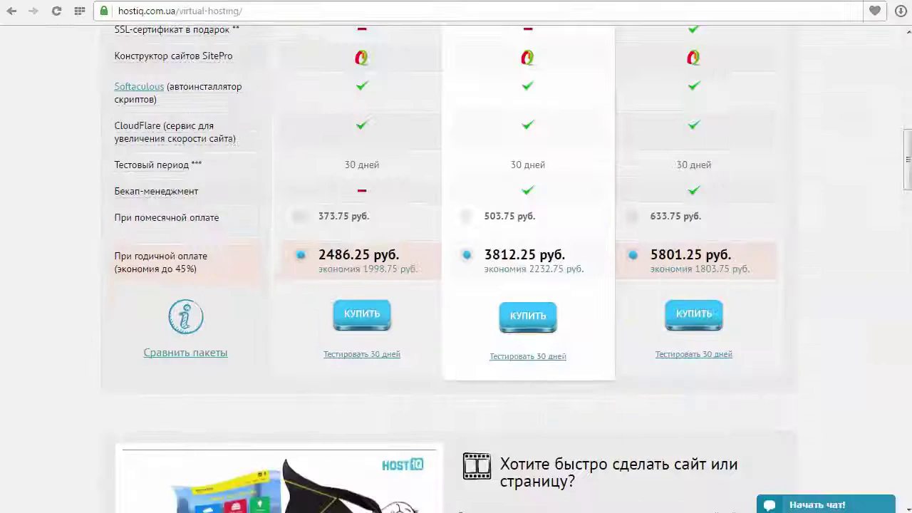
pyautogui.scroll(-10, 641, 445)
pyautogui.moveTo(906, 320); pyautogui.dragTo(896, 430)
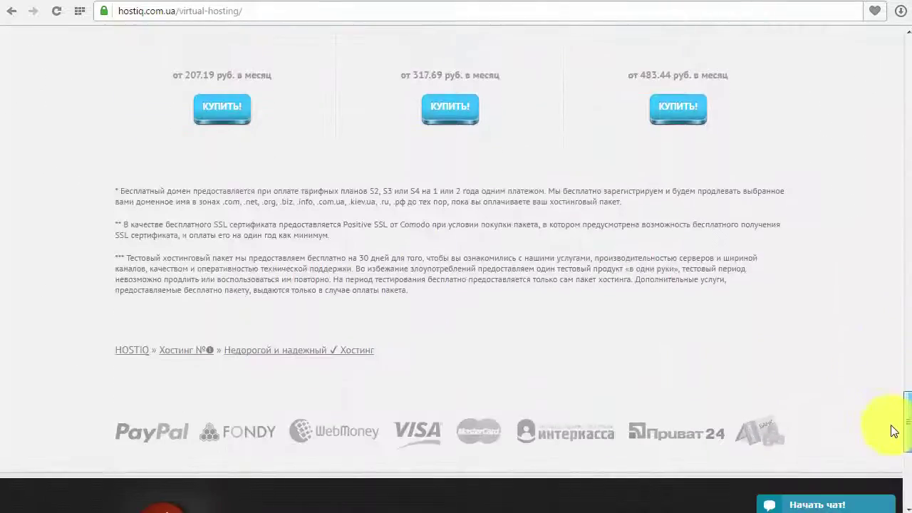